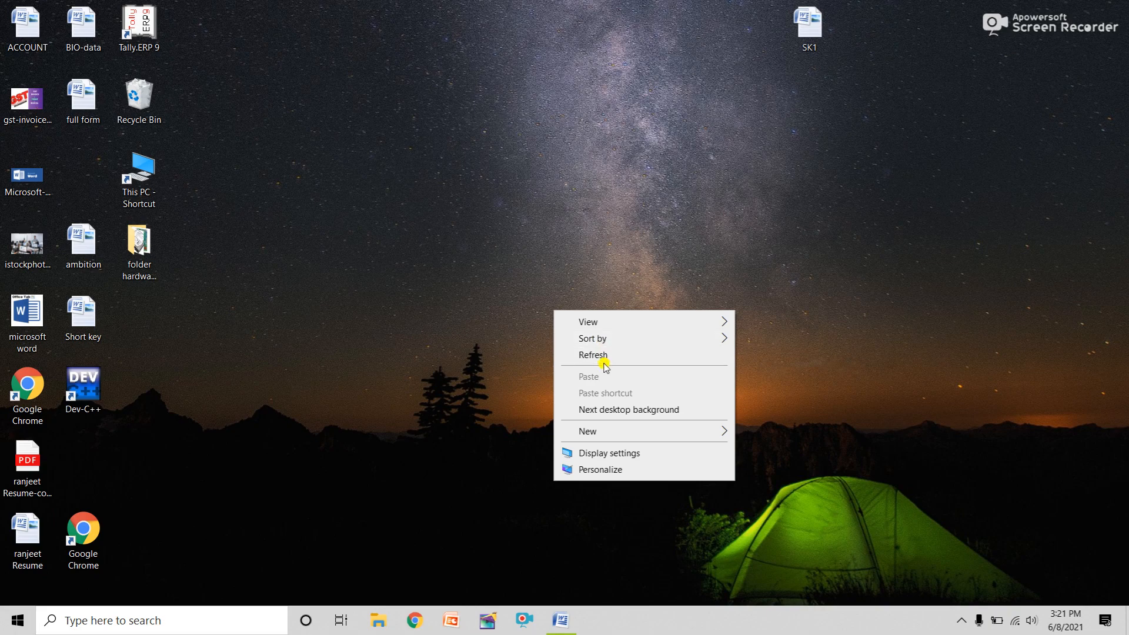
Step: Refresh the desktop, switch to the blank Microsoft Word document and display its page layout commands
left_click(585, 357)
left_click(561, 618)
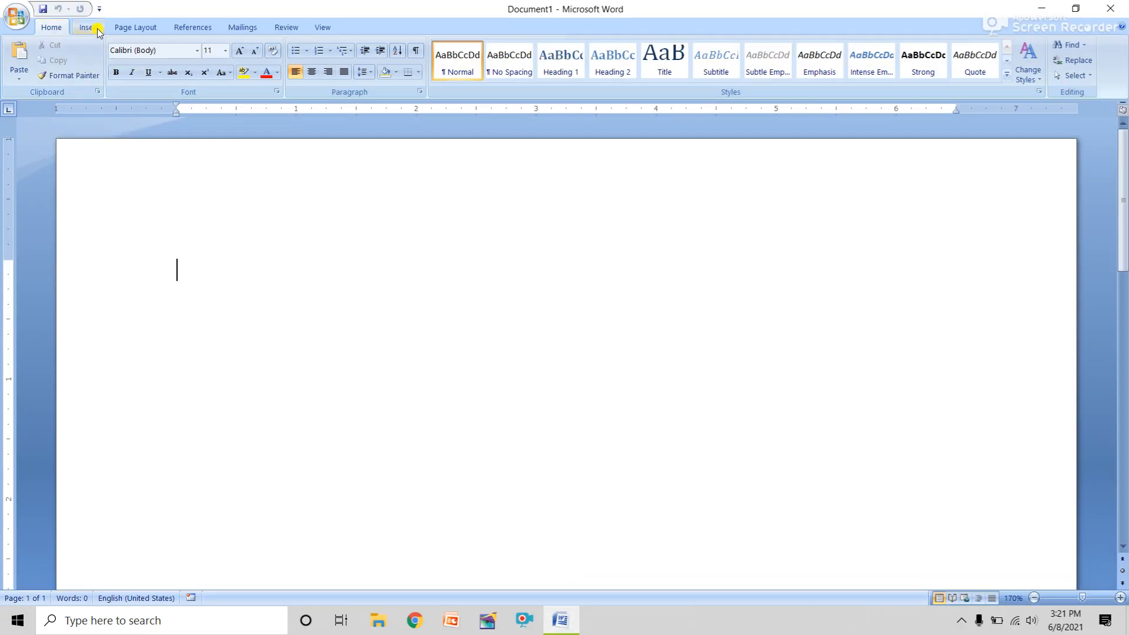
left_click(146, 31)
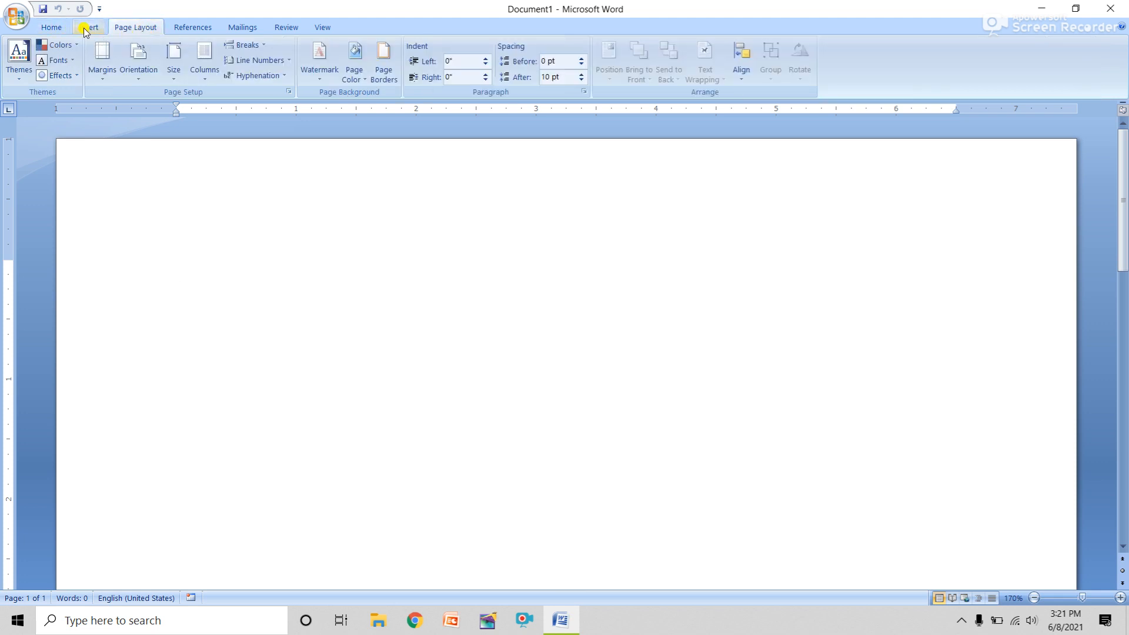
left_click(26, 18)
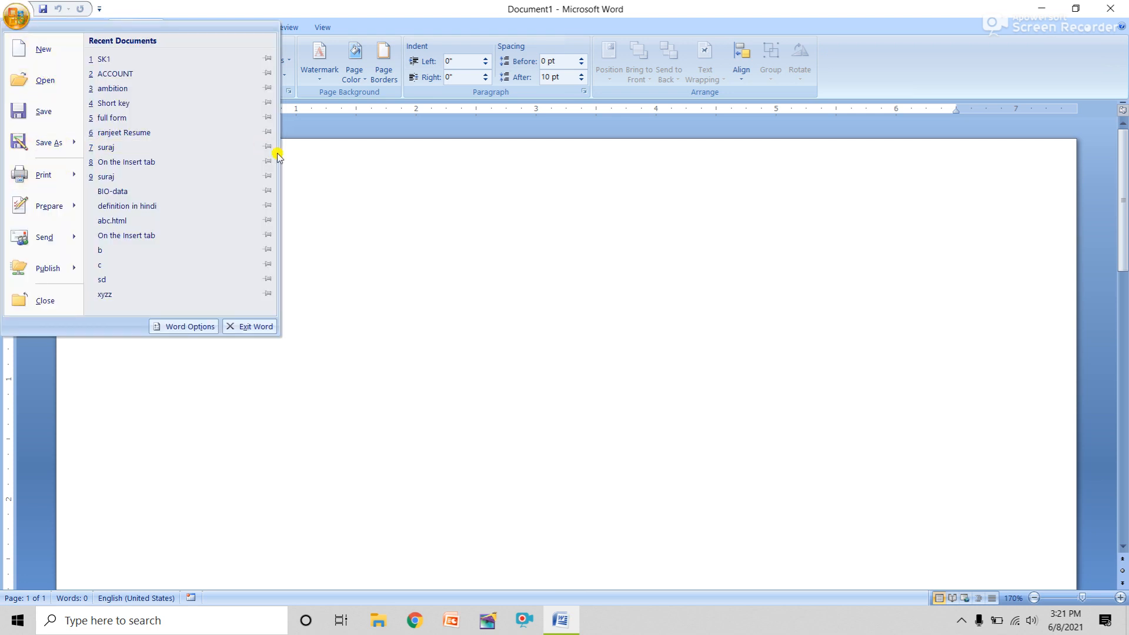
left_click(379, 215)
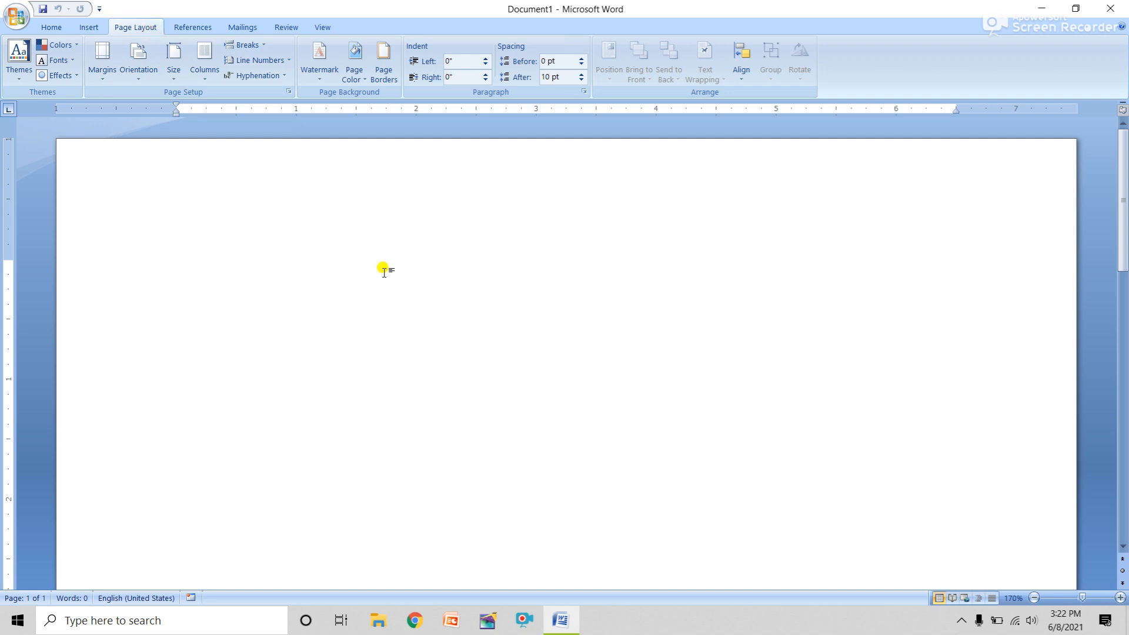
Step: Reduce the page's top margin to 0.5" and fill the page with sample paragraphs using =rand()
left_click_drag(7, 259, 6, 198)
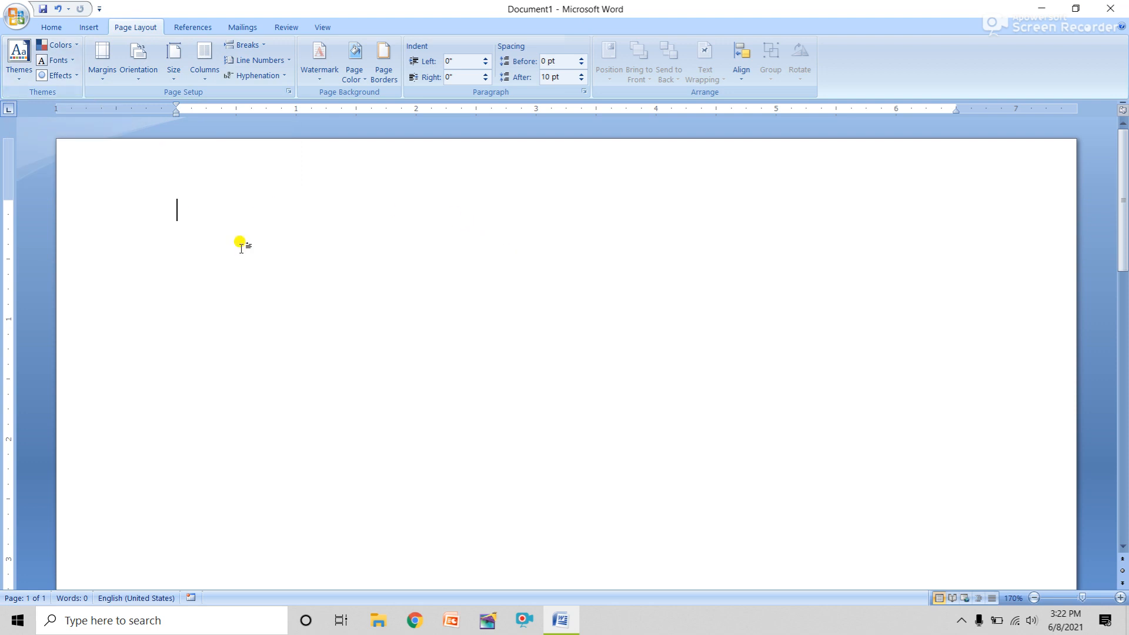
type("=ran")
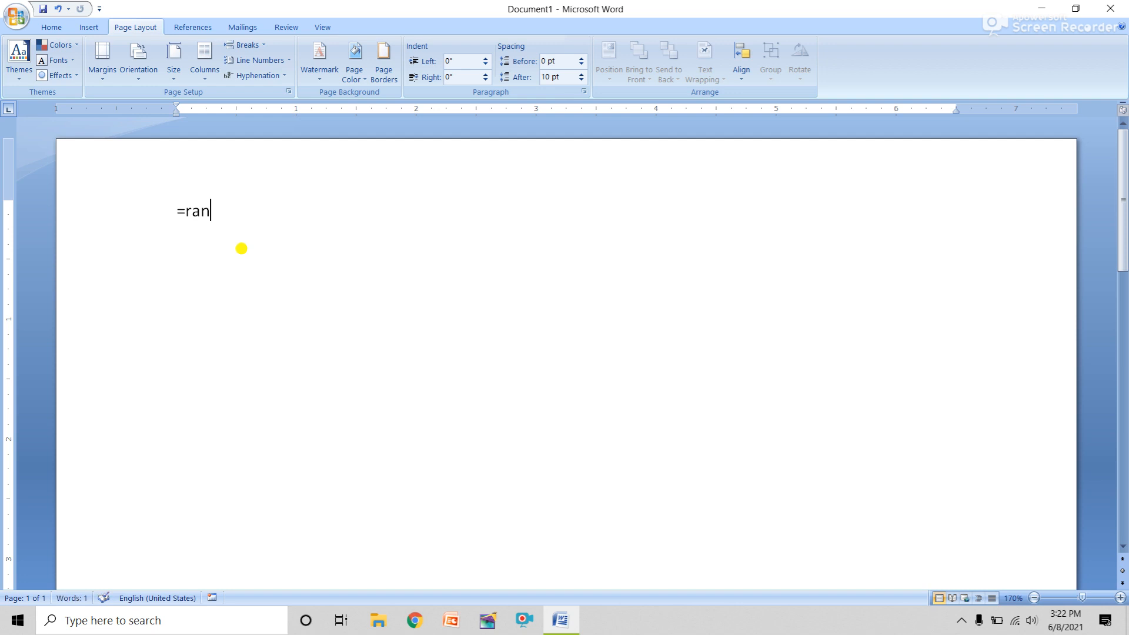
type("d()")
key("Return")
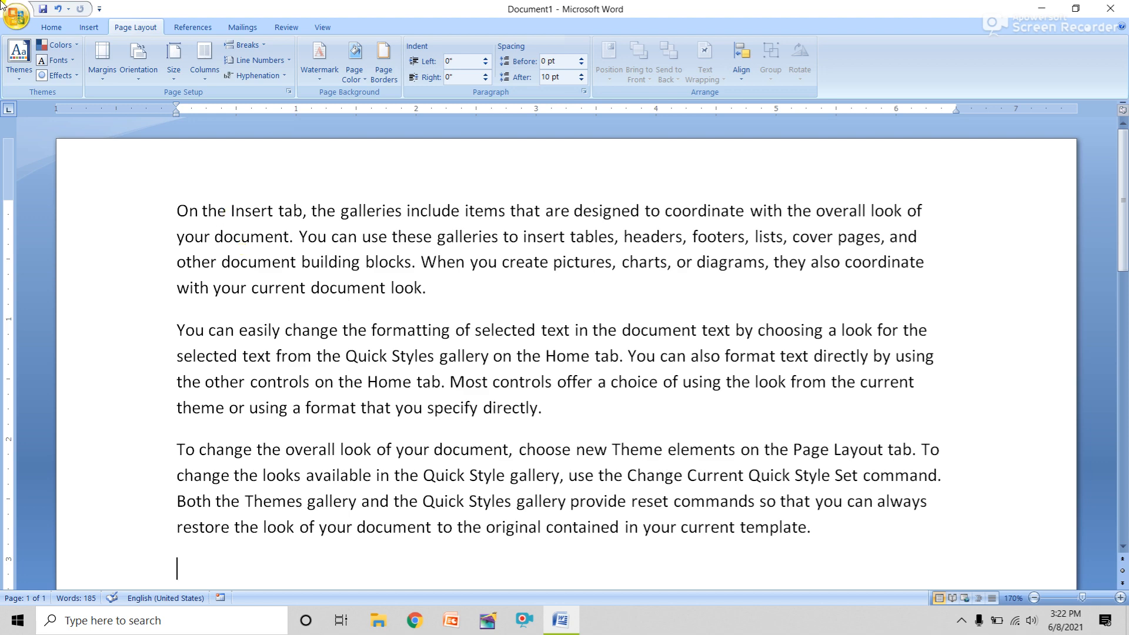
Step: Look through the built-in themes, and examine the margin and paper settings in Page Setup
left_click(25, 76)
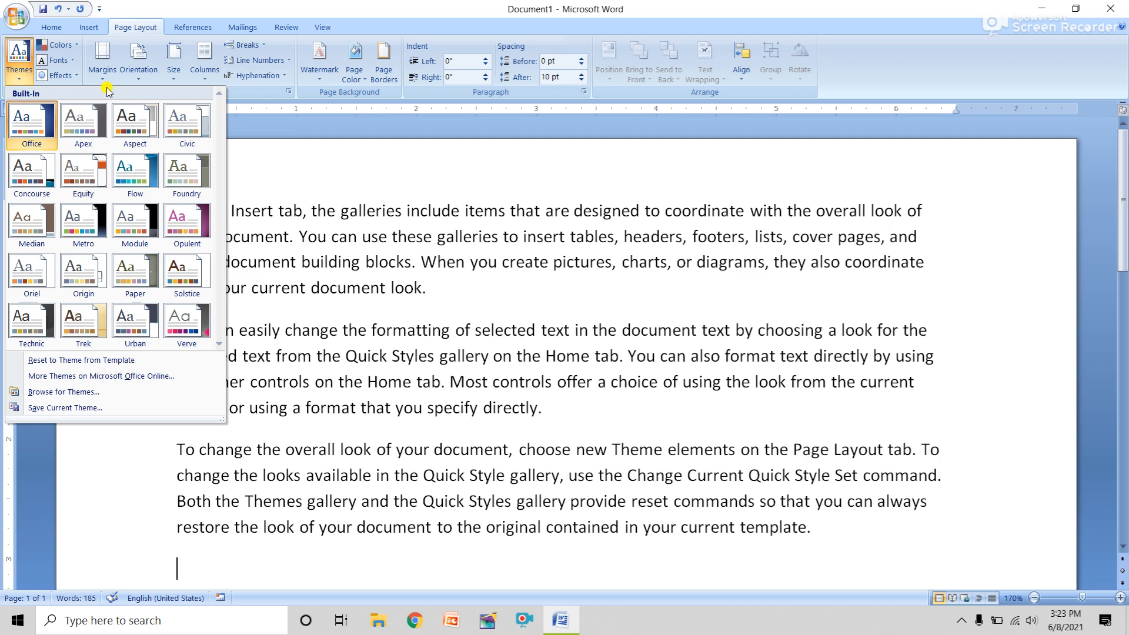
left_click(307, 171)
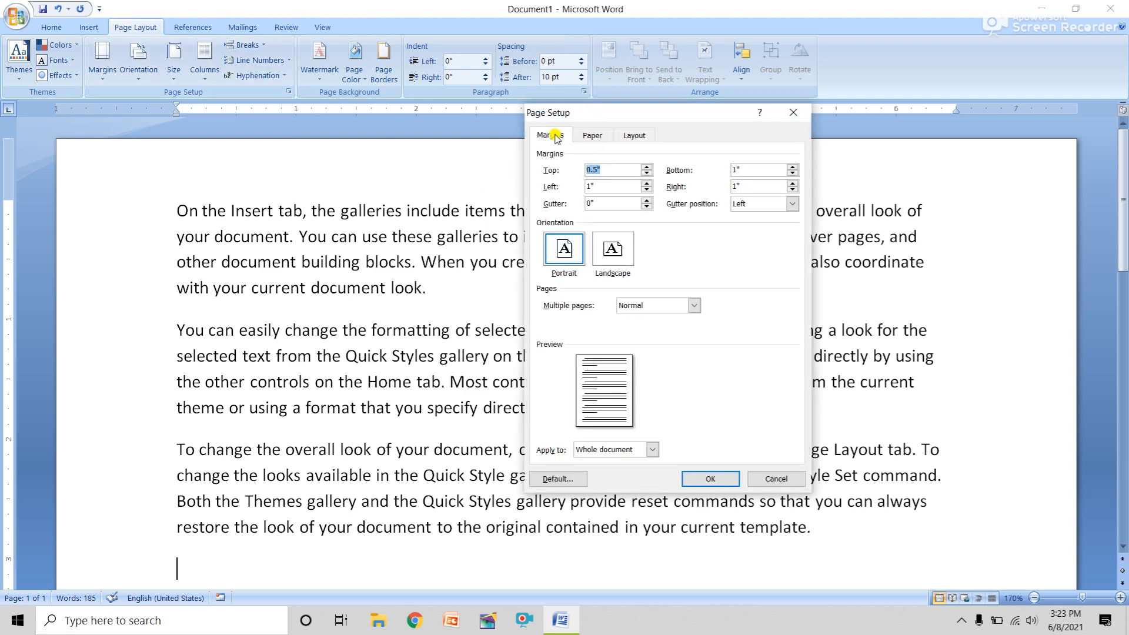
left_click_drag(561, 112, 142, 119)
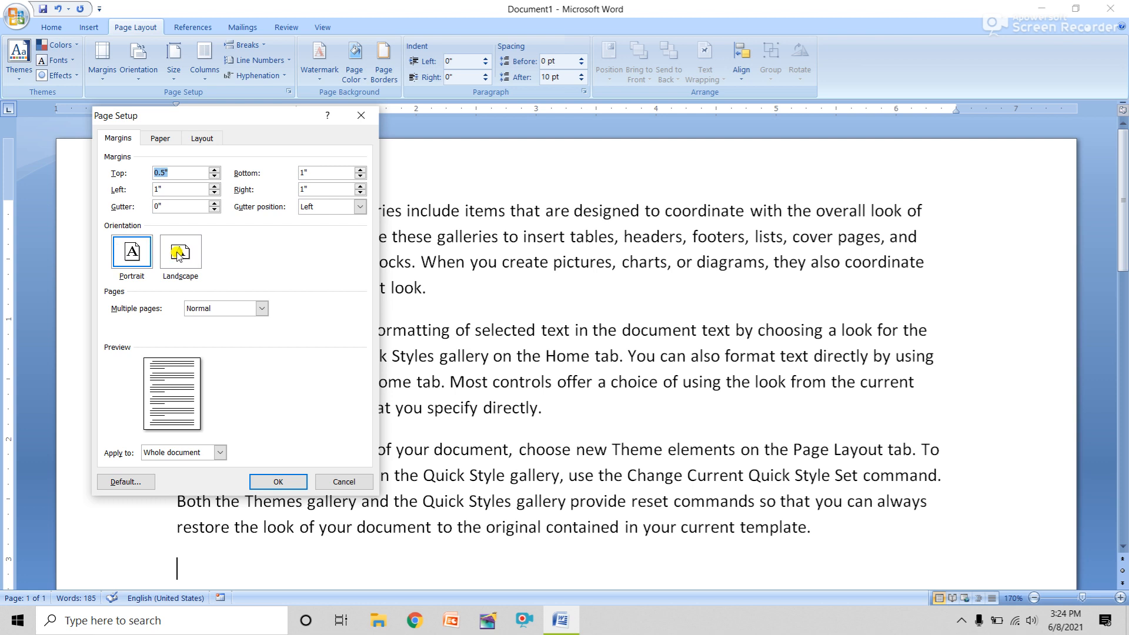
left_click(159, 138)
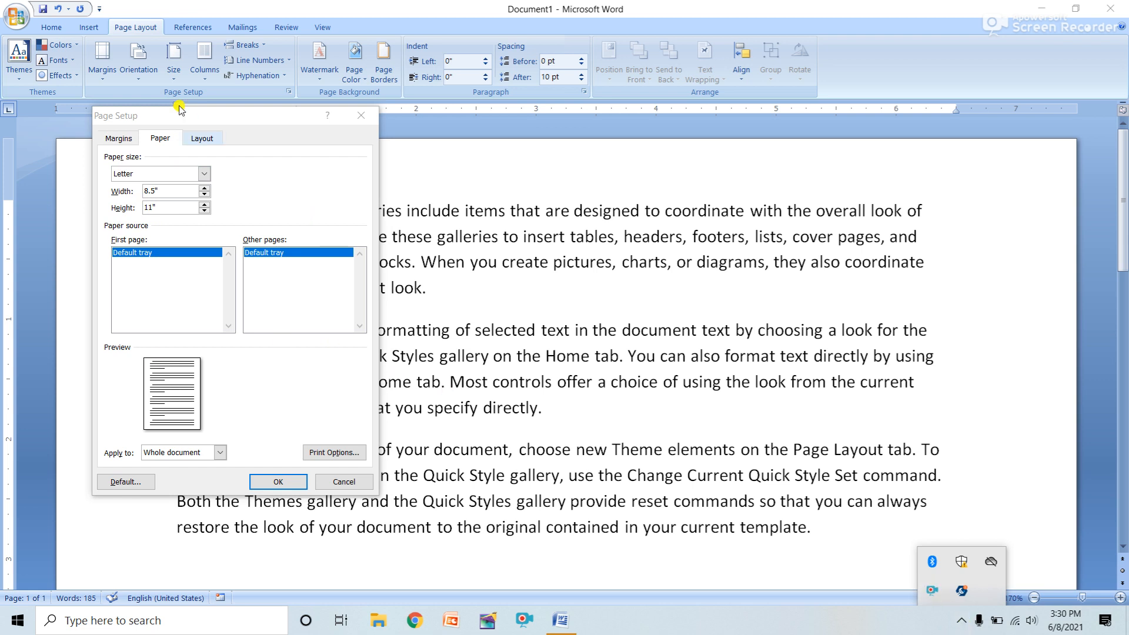
left_click(109, 138)
left_click(160, 139)
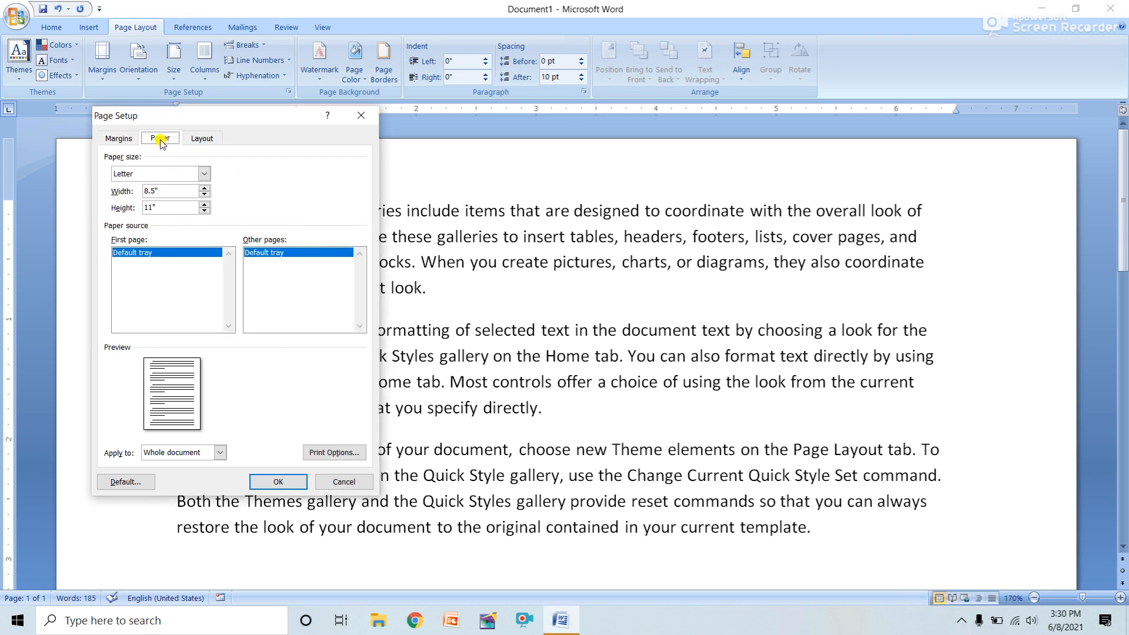
left_click(122, 139)
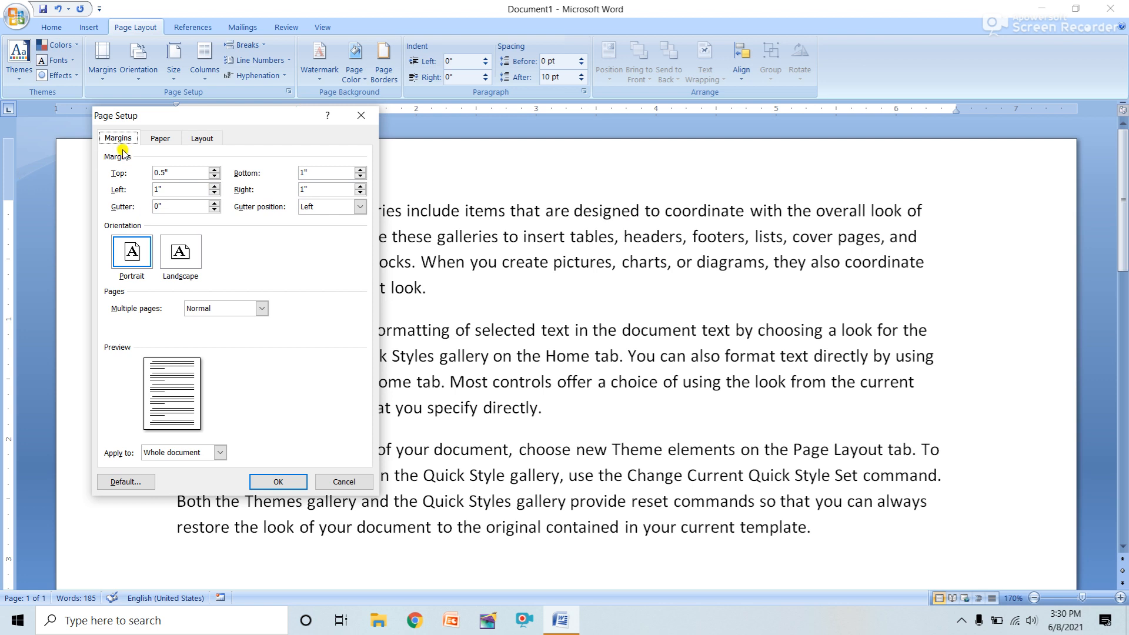
left_click_drag(219, 112, 437, 148)
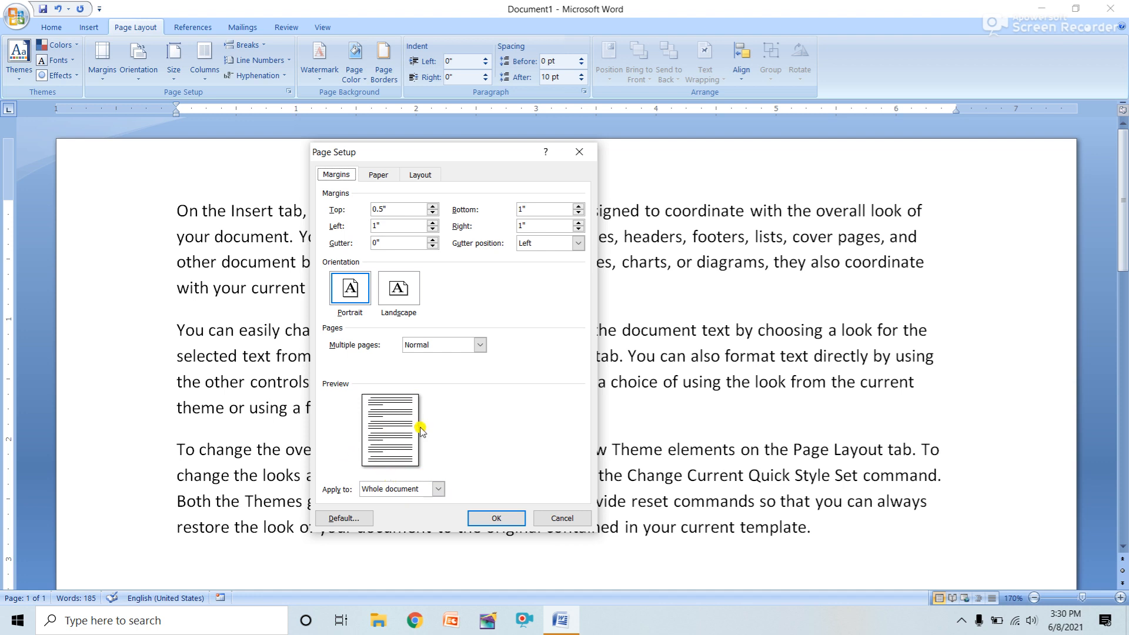
Step: Set the gutter to 1 in the page margin settings
left_click(380, 243)
left_click_drag(389, 207, 363, 211)
left_click(393, 241)
key("BackSpace")
left_click(398, 228)
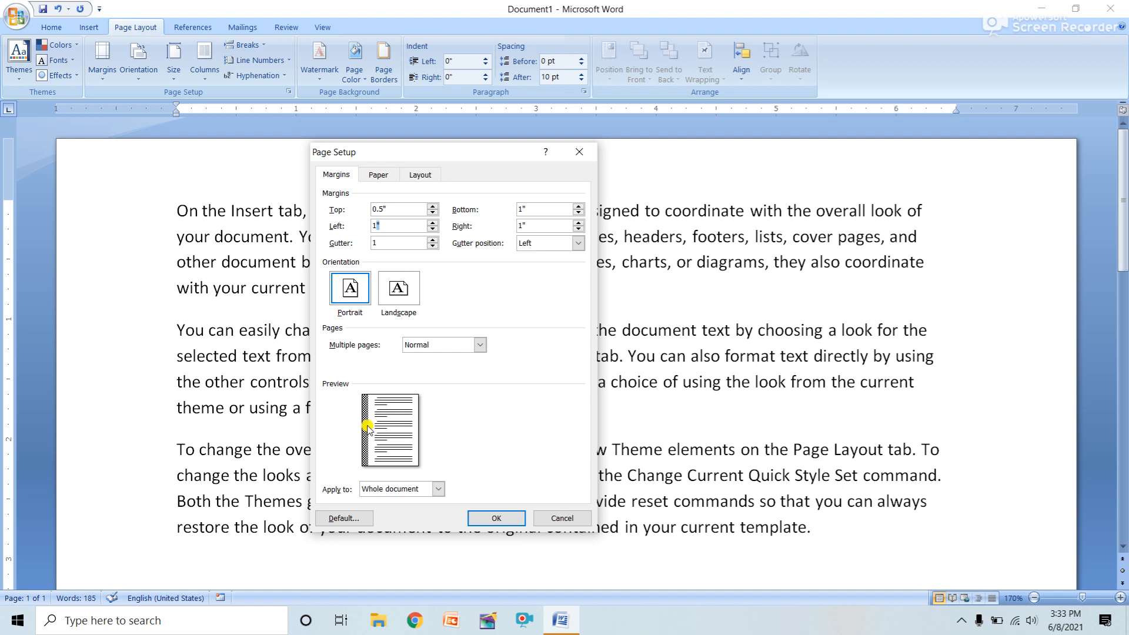
Step: Try the gutter position at Top and return it to Left
left_click(546, 247)
left_click(536, 266)
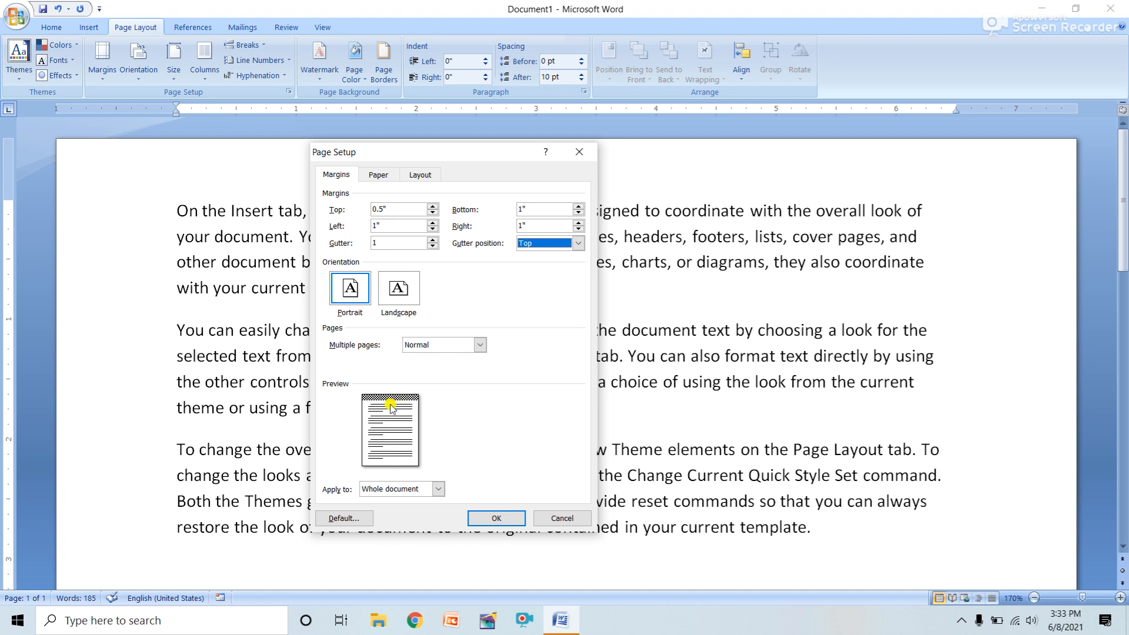
left_click(522, 244)
left_click(524, 256)
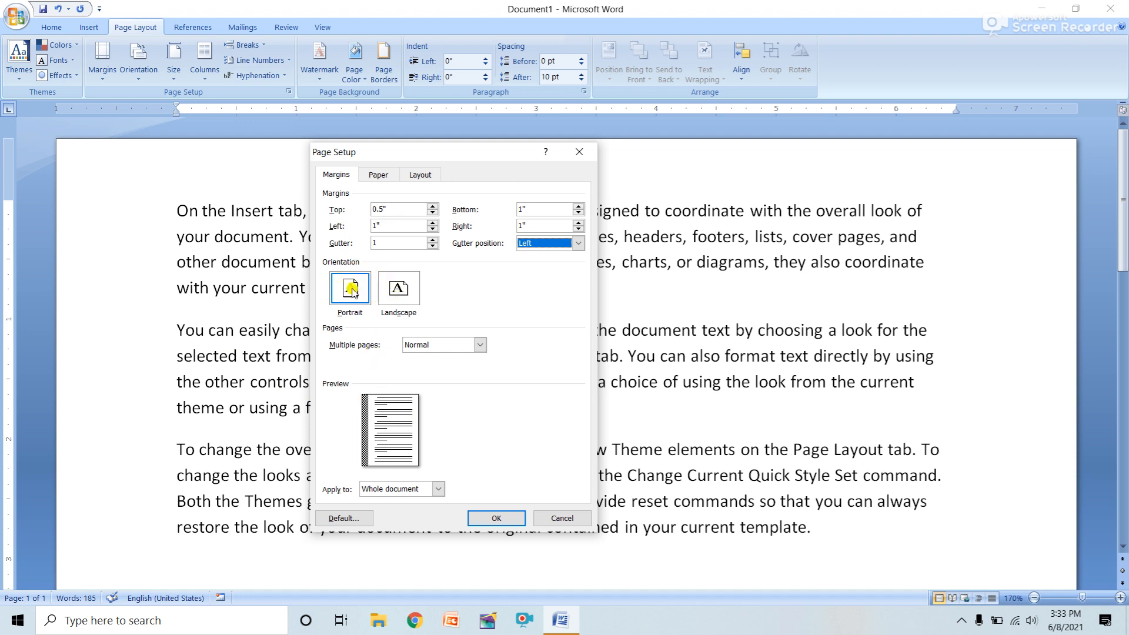
Step: Set the page orientation to Landscape and the paper size to A4
left_click(406, 296)
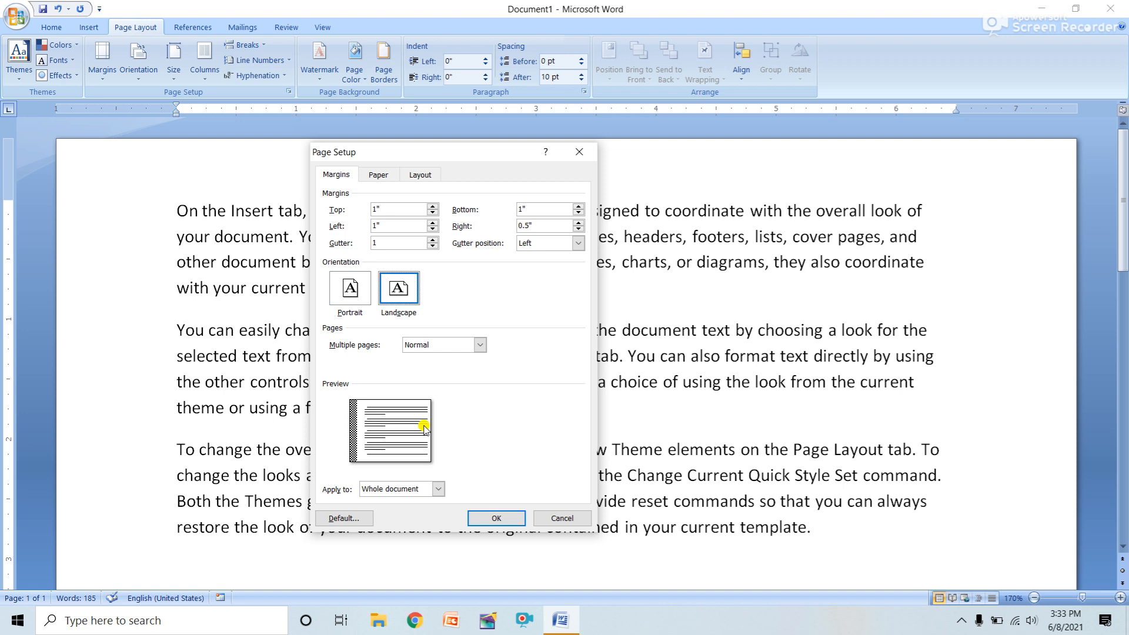
left_click(378, 175)
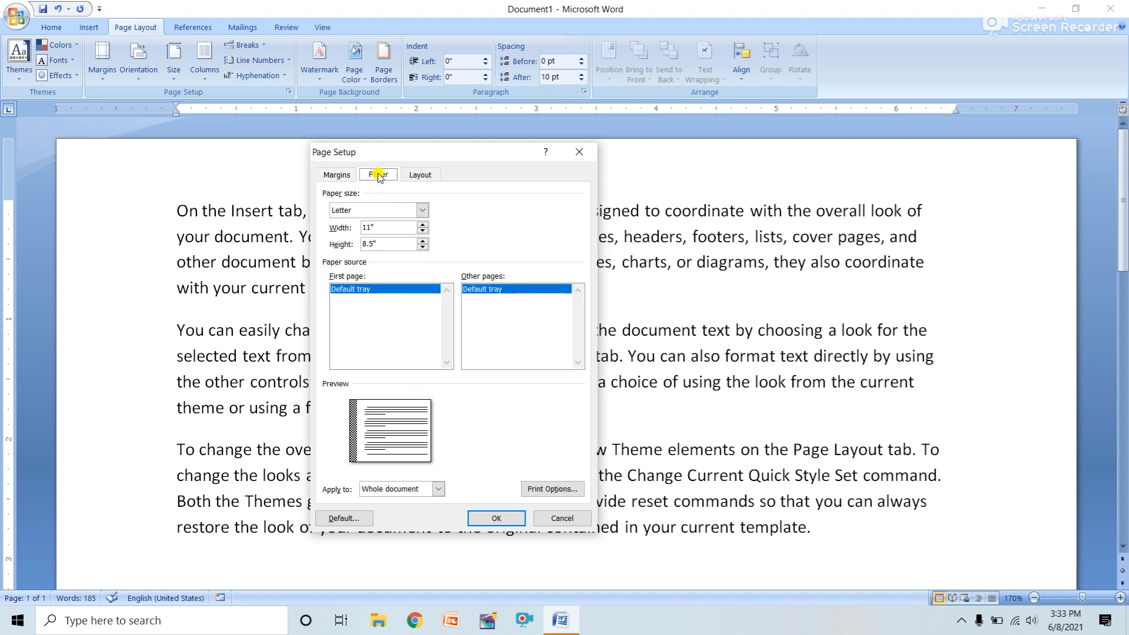
left_click(355, 212)
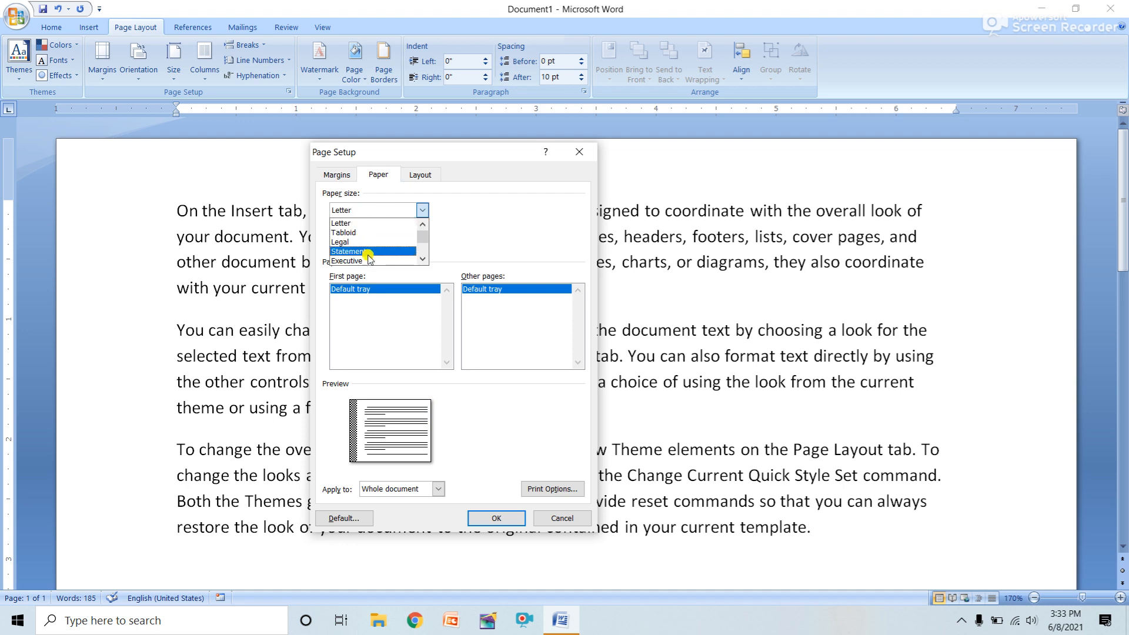
scroll(369, 257, "down", 3)
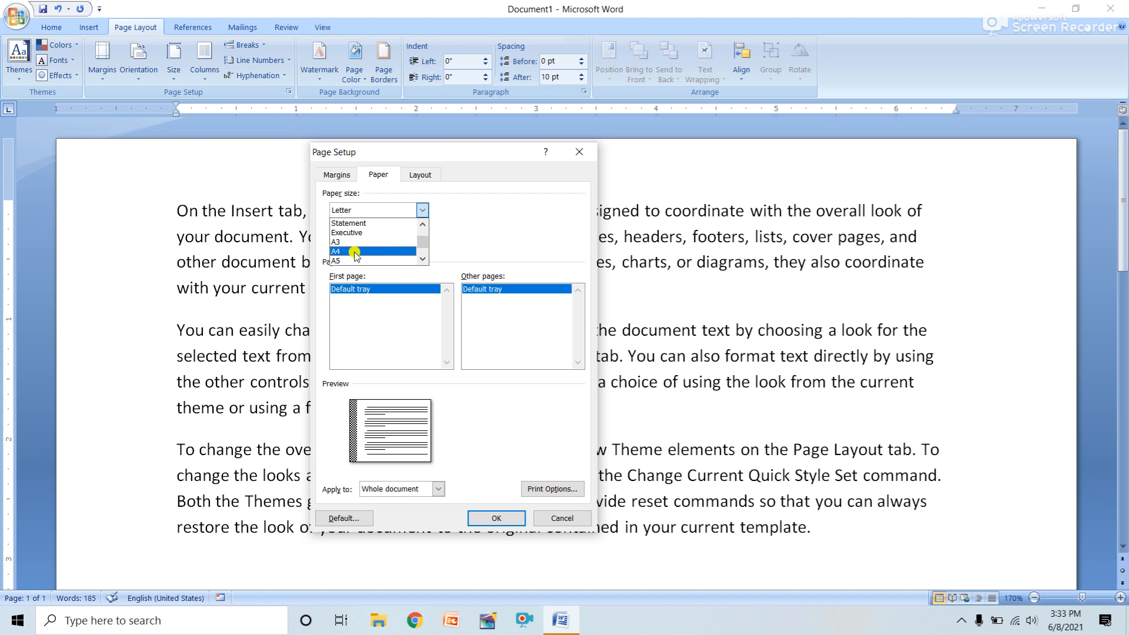
left_click(355, 252)
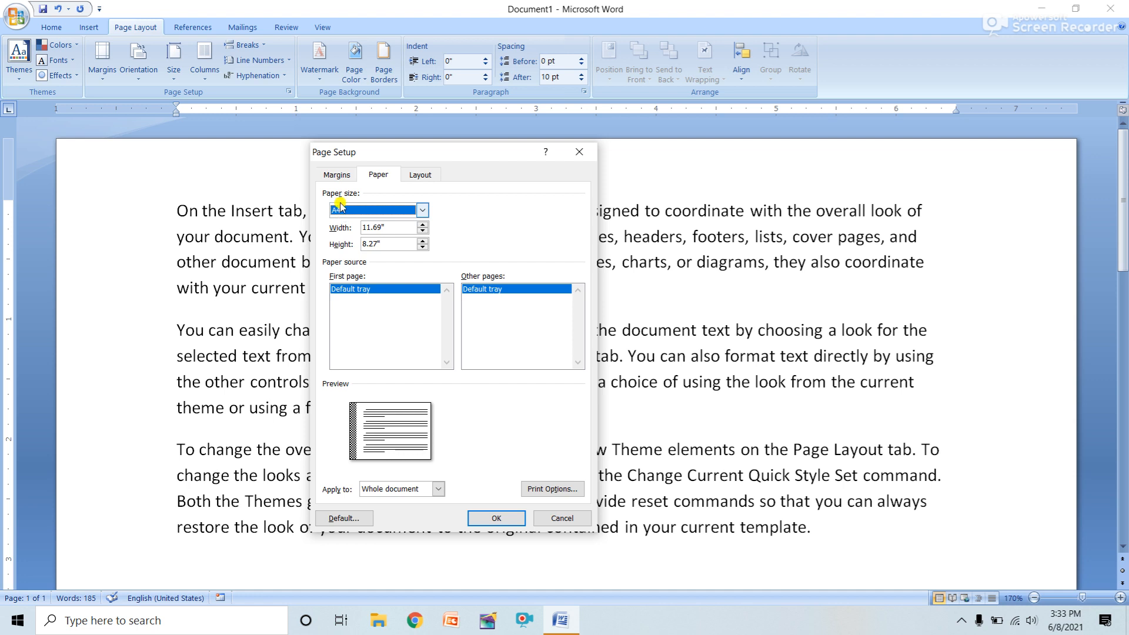
Step: Remove the gutter from the margin settings and apply the page setup to the whole document
left_click(336, 175)
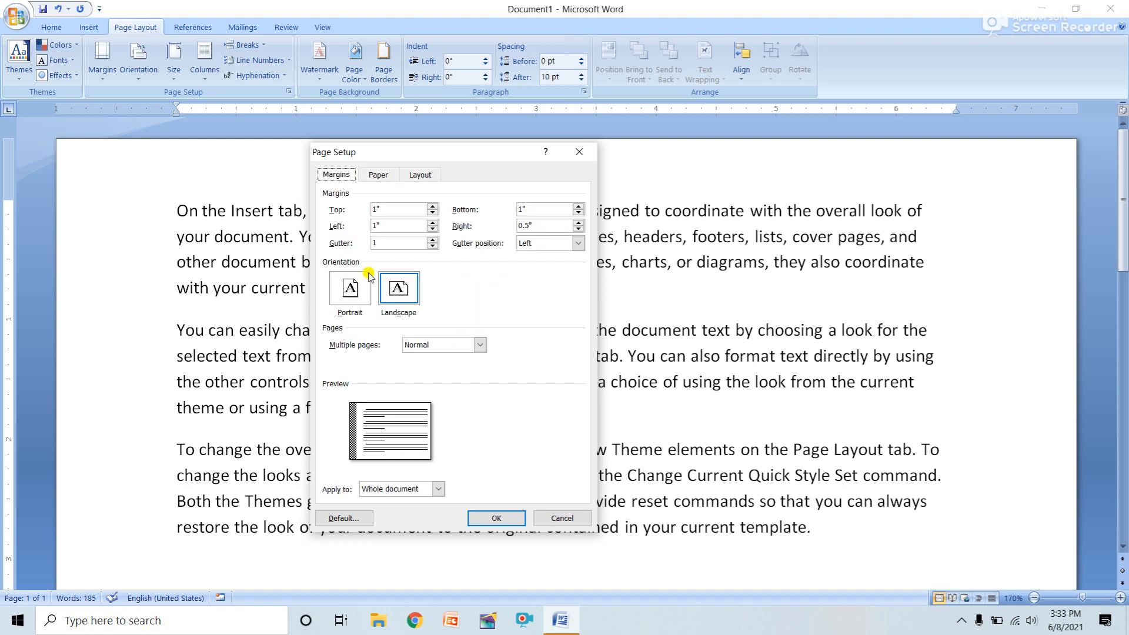
double_click(377, 243)
left_click(376, 175)
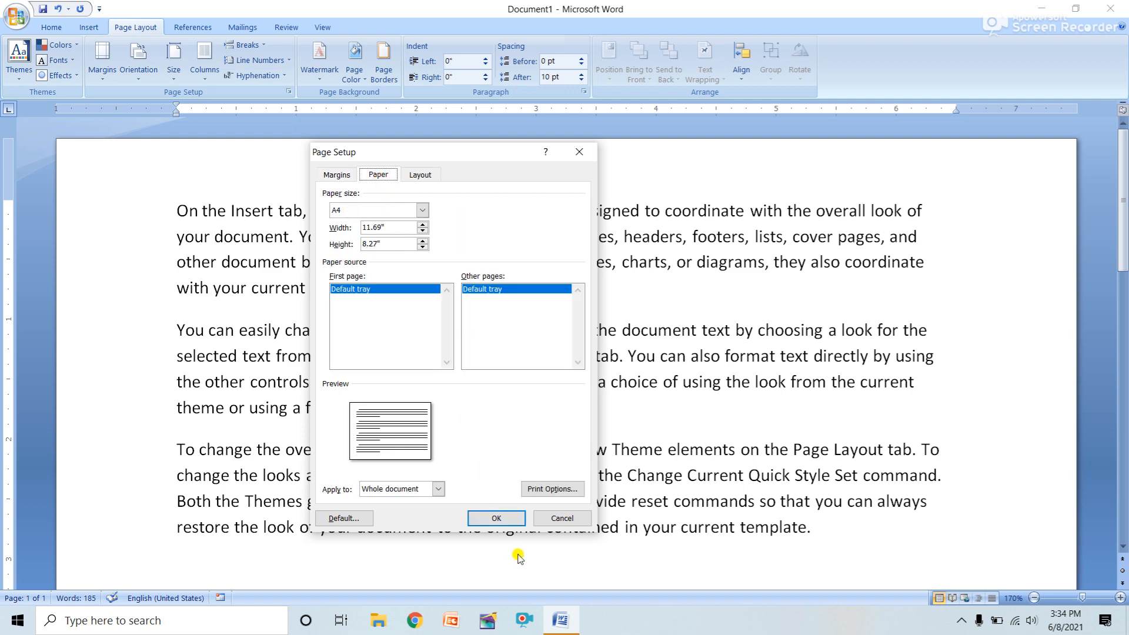
left_click(500, 521)
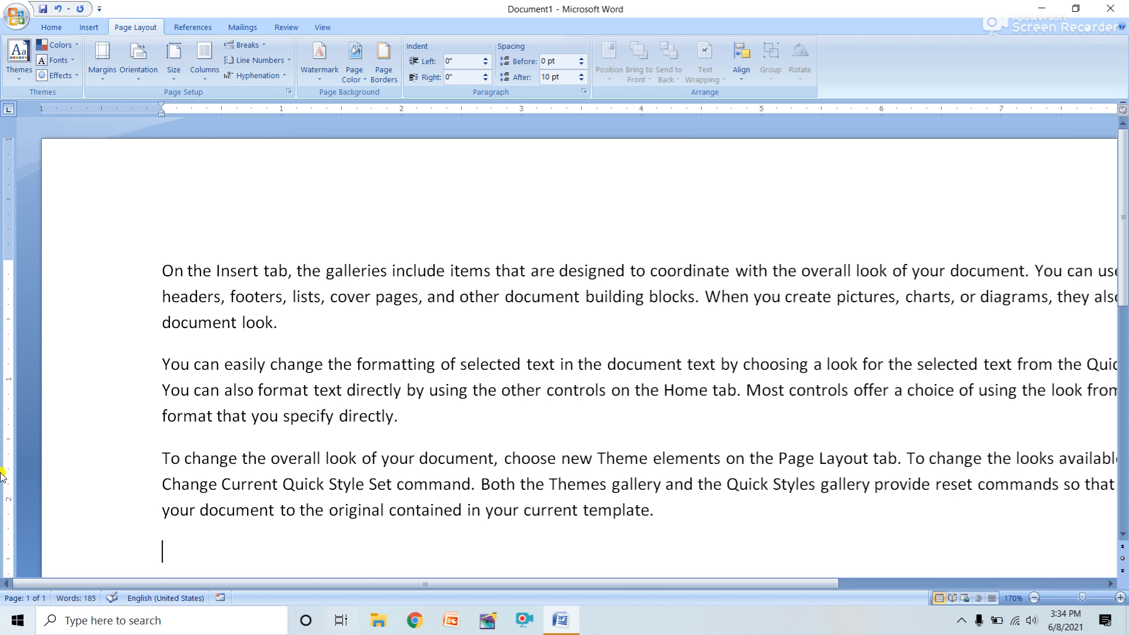
Step: Zoom the document out to 100% to view the full width of the landscape page
left_click(1035, 598)
left_click(1034, 599)
left_click(1035, 598)
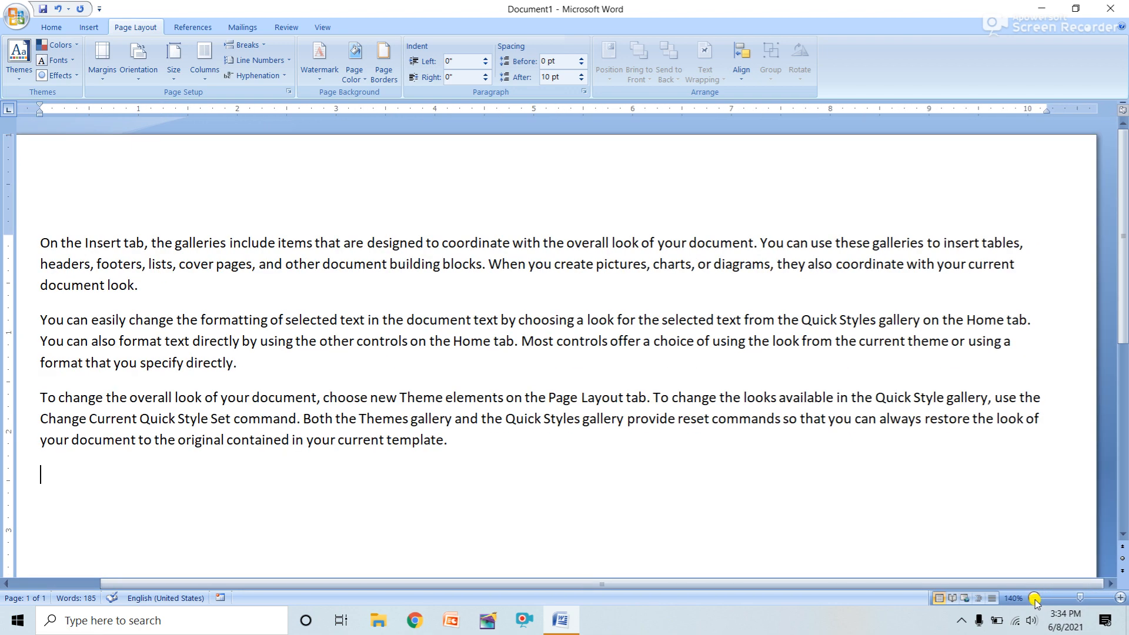
left_click(1035, 599)
left_click(1035, 599)
left_click(1035, 599)
left_click(1035, 598)
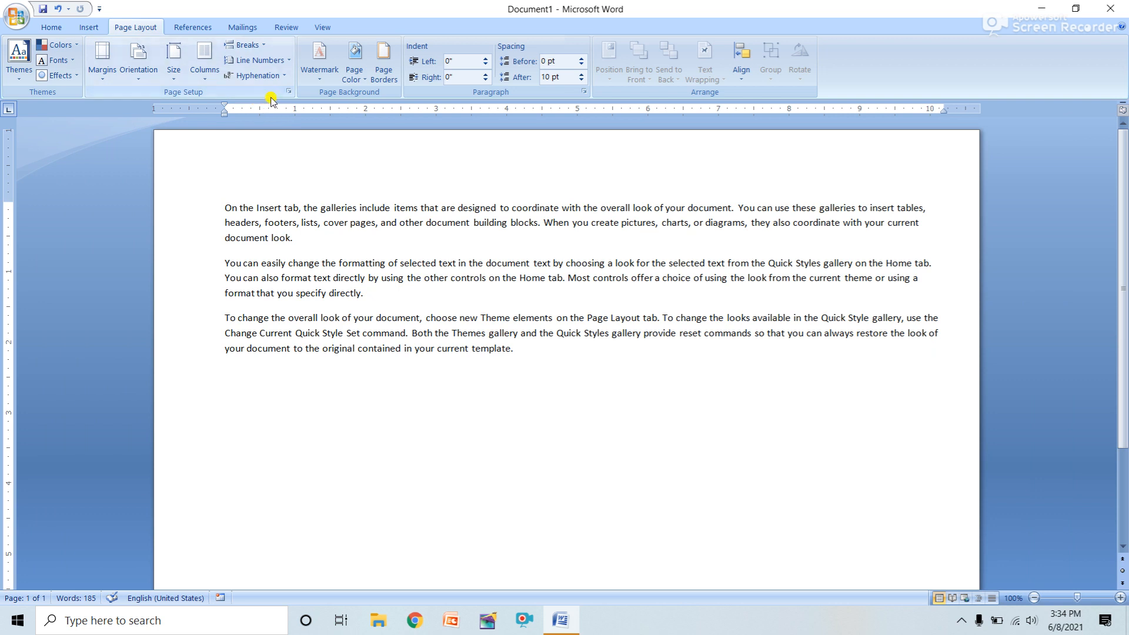
Step: Check the applied paper settings in Page Setup and look over the preset margins, paper sizes and orientations
left_click(289, 92)
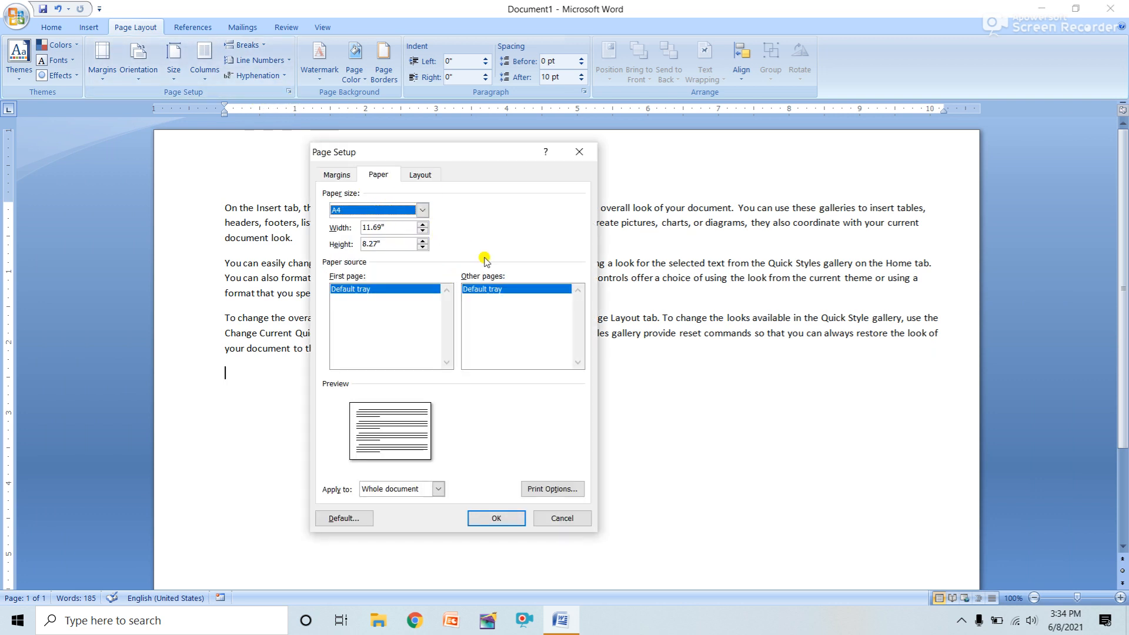
left_click(579, 152)
left_click(112, 78)
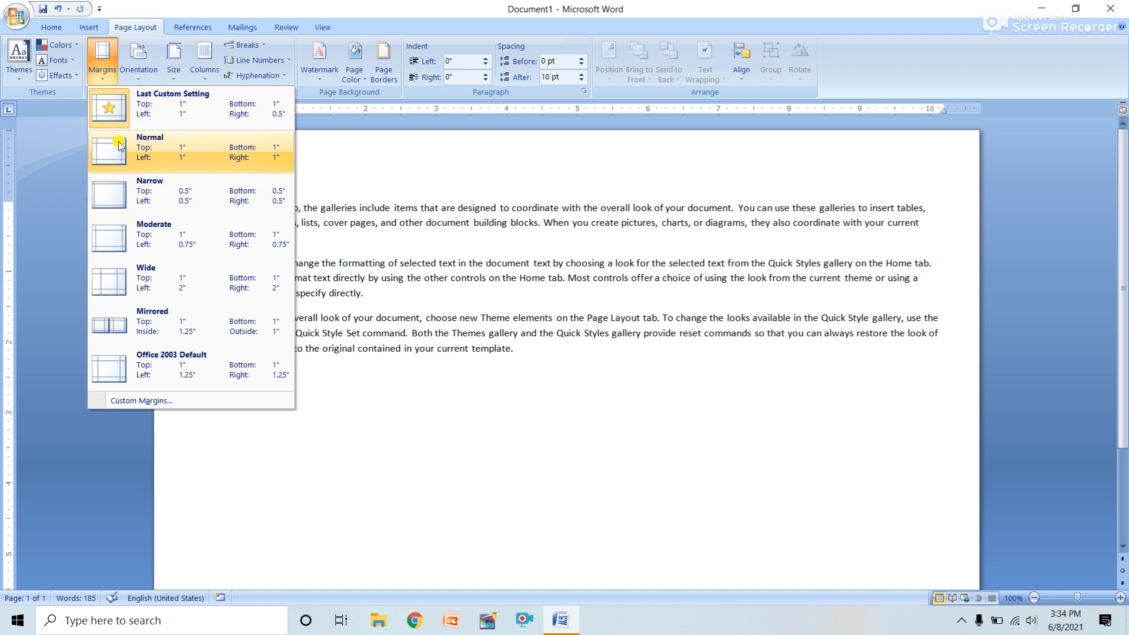
left_click(173, 79)
left_click(134, 80)
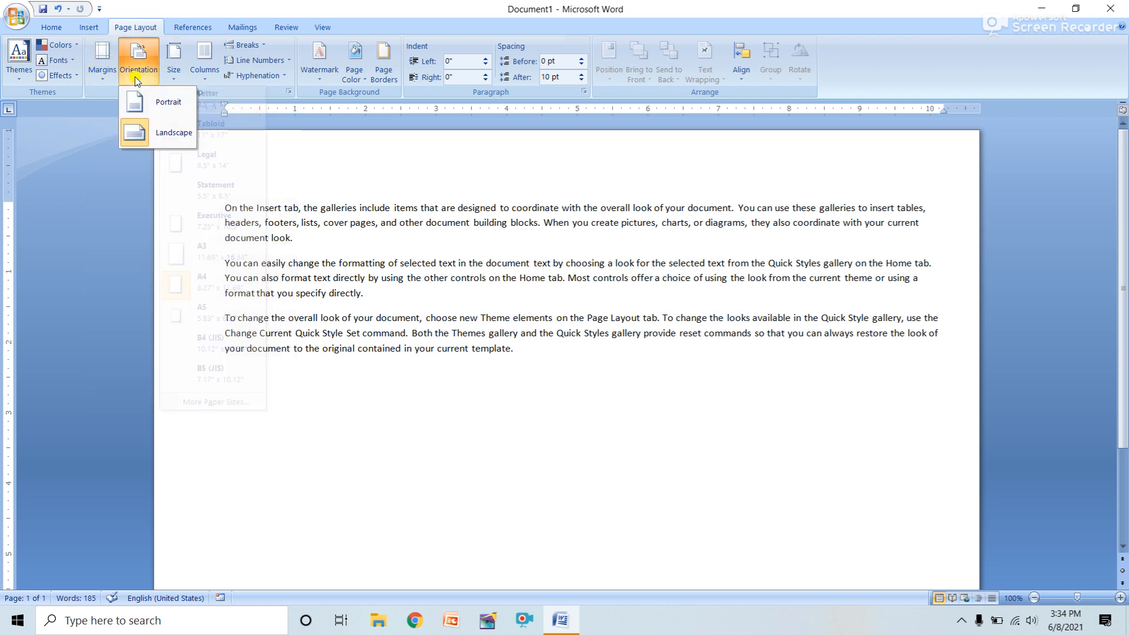
left_click(103, 75)
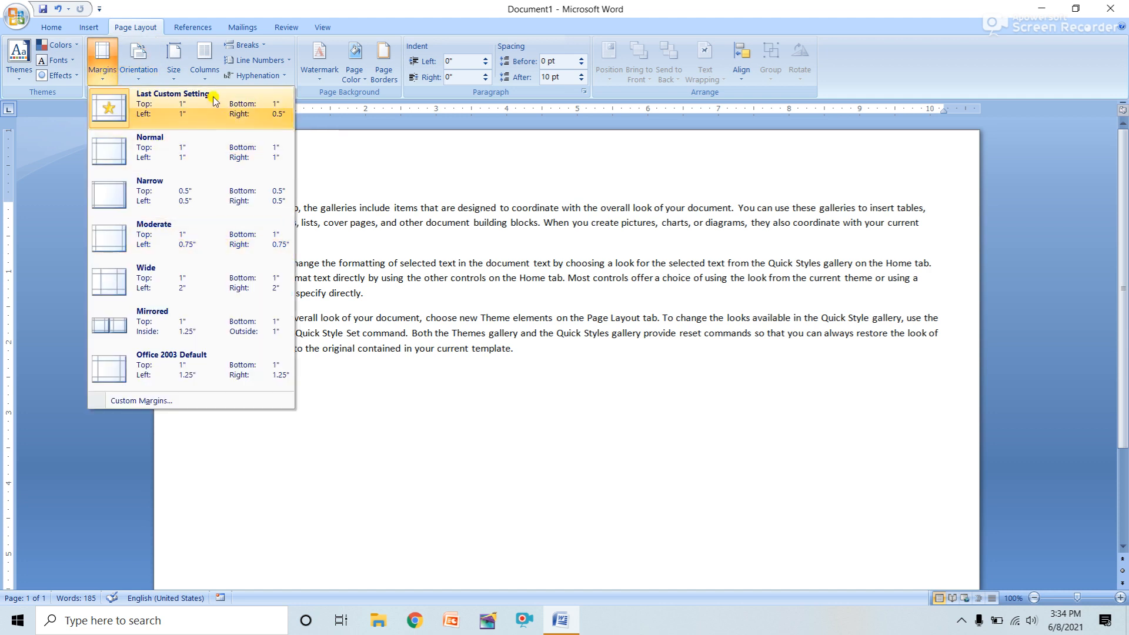
Step: Lay the document text out in two columns
left_click(208, 79)
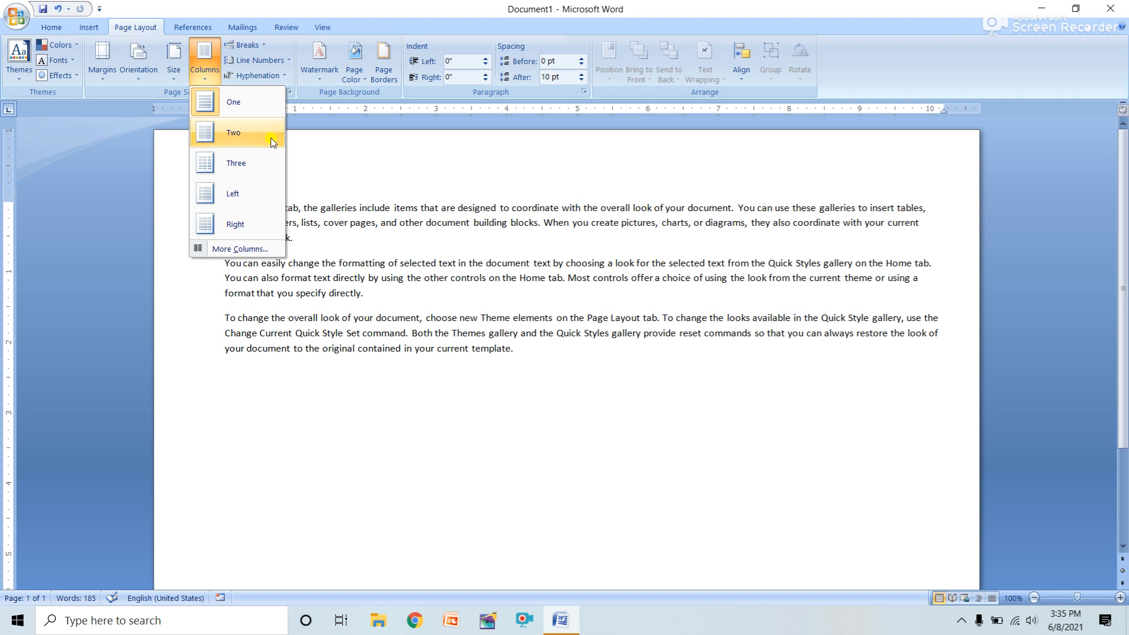
left_click(962, 622)
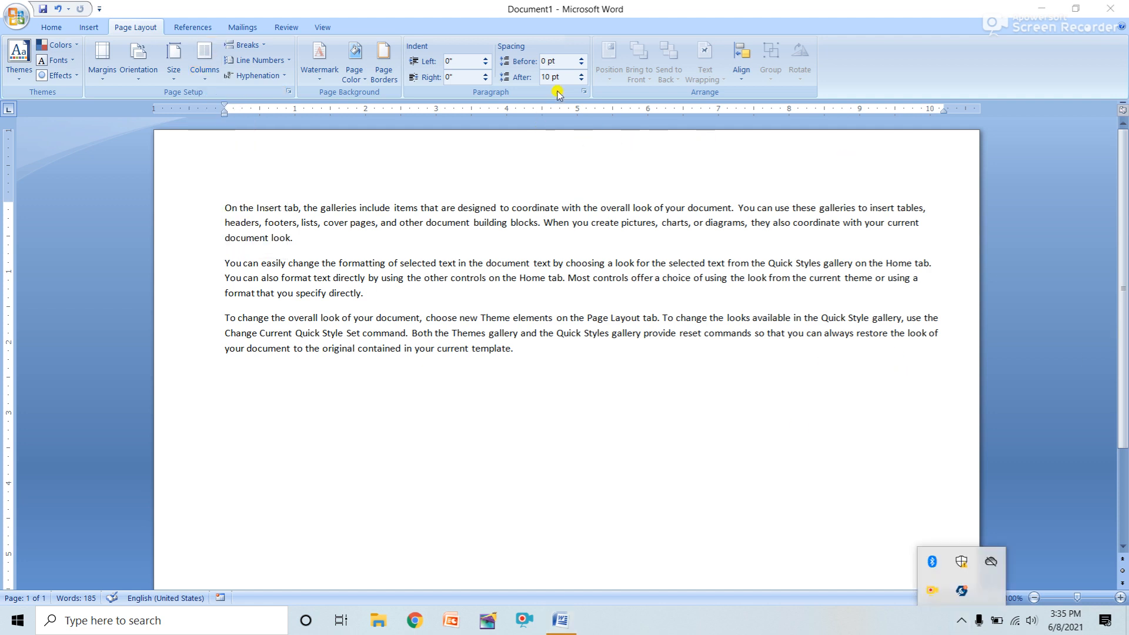
left_click(214, 74)
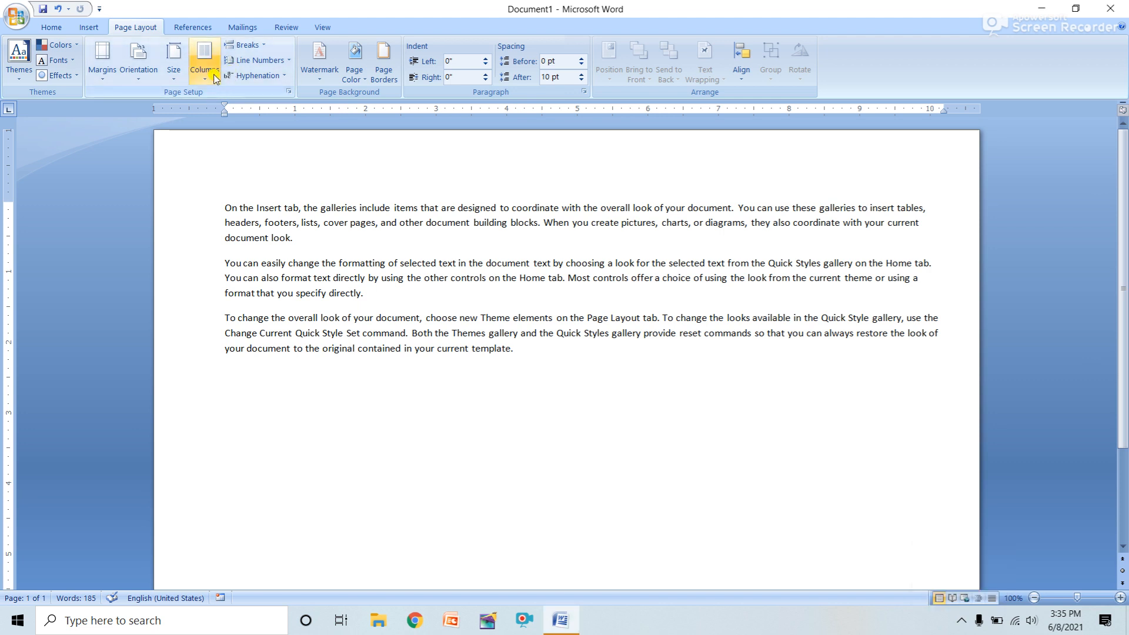
left_click(216, 79)
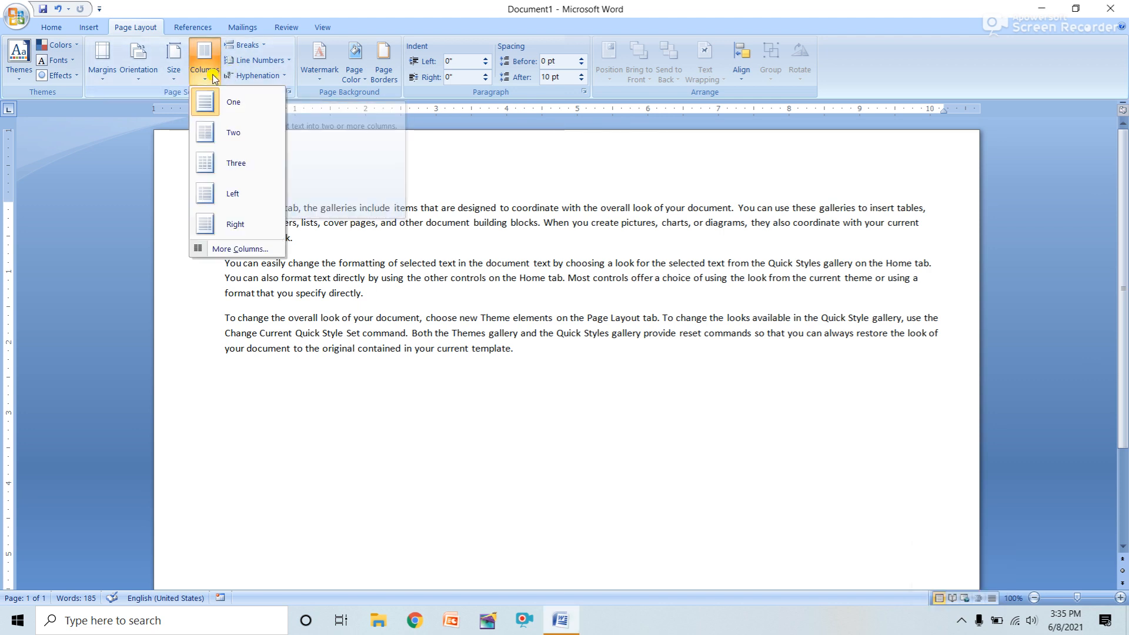
left_click(237, 137)
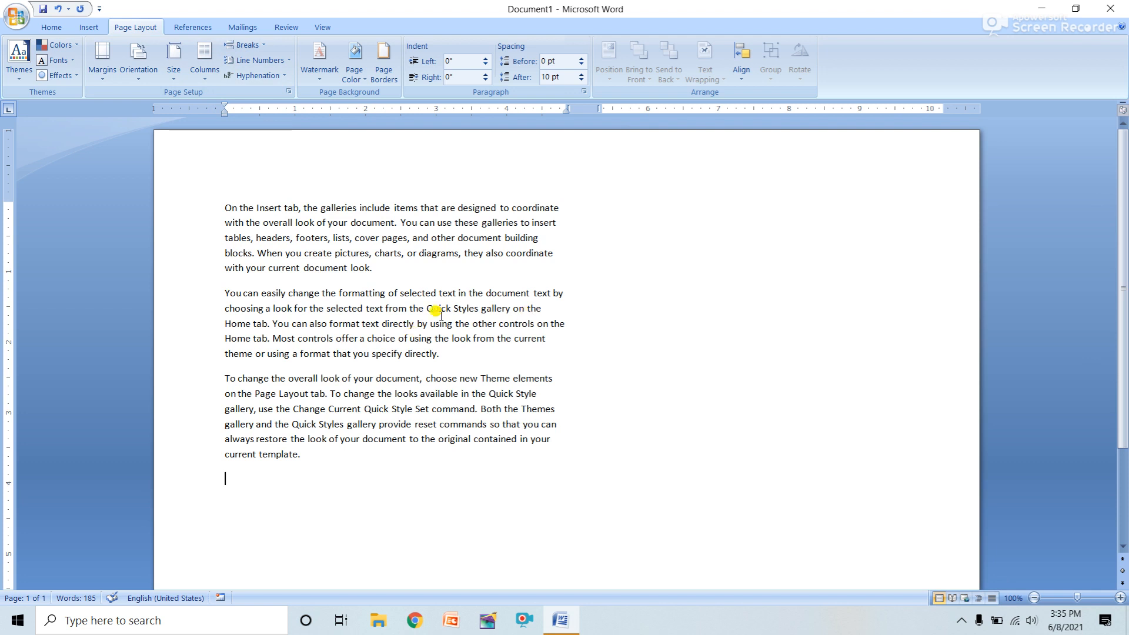
Step: Copy all three sample paragraphs and paste them twice after the existing text so it flows into the second column
left_click_drag(303, 208, 350, 267)
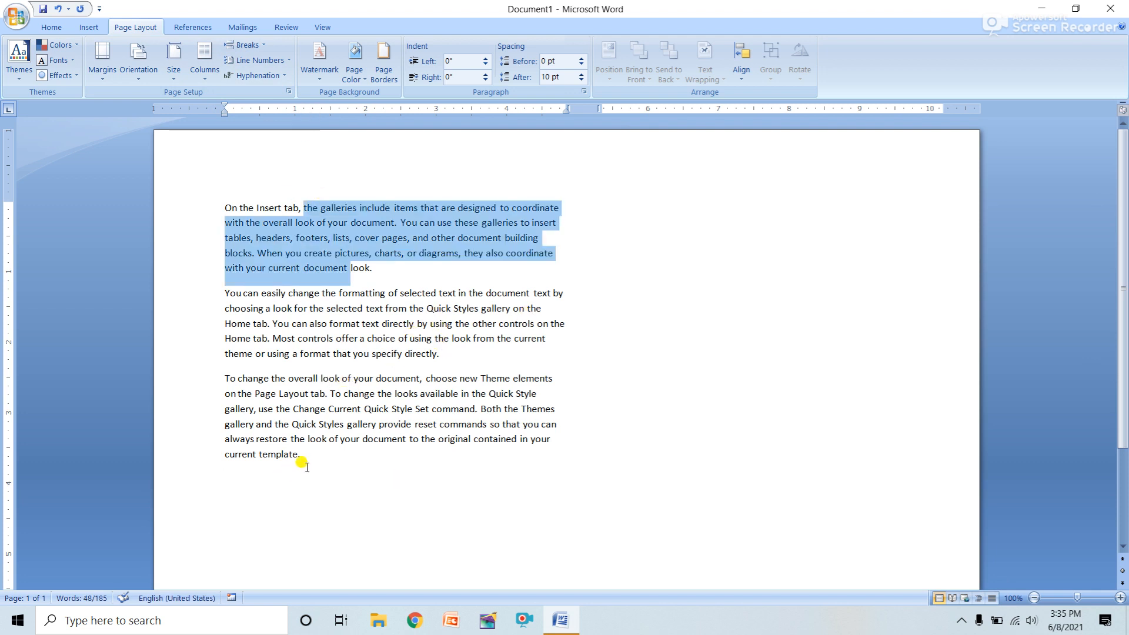
left_click_drag(306, 468, 472, 323)
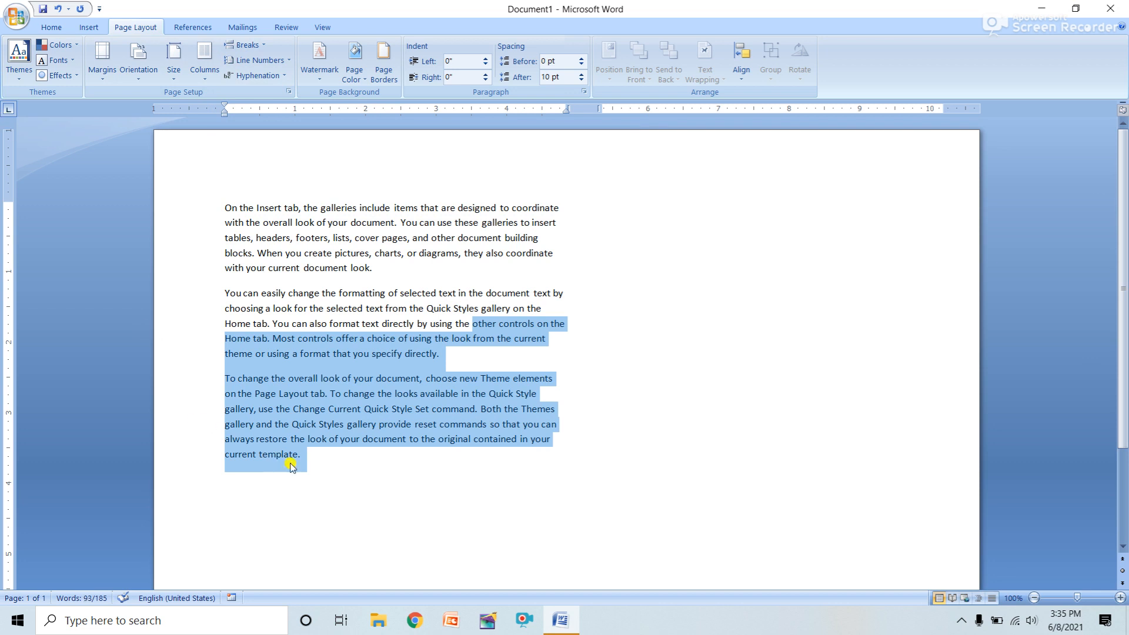
left_click(304, 484)
left_click_drag(304, 454, 176, 179)
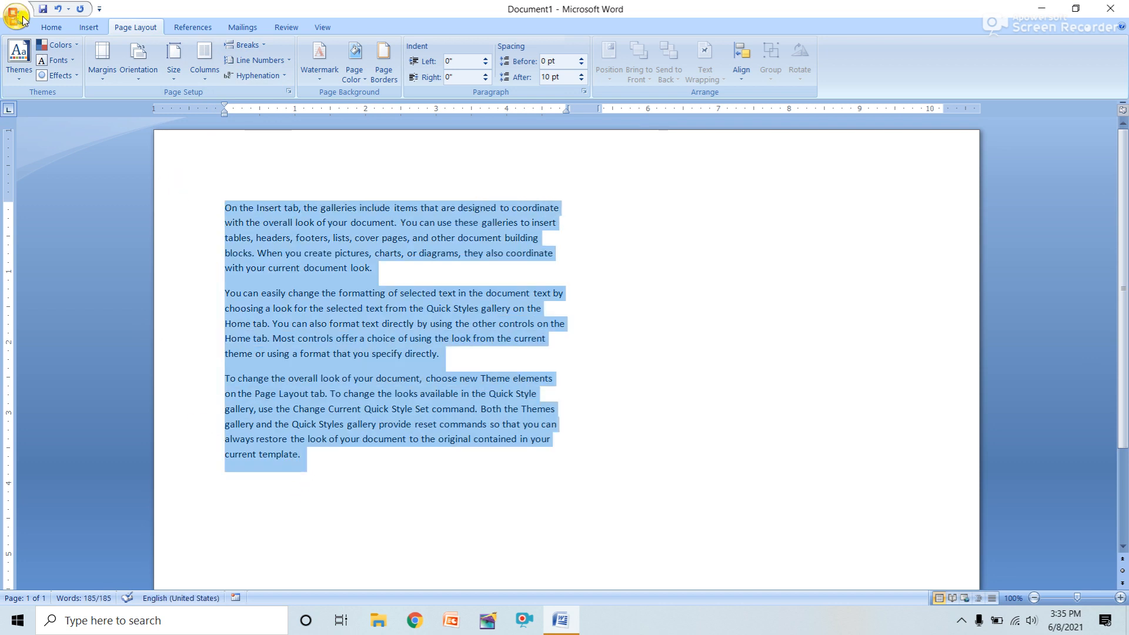
left_click(51, 27)
left_click(58, 62)
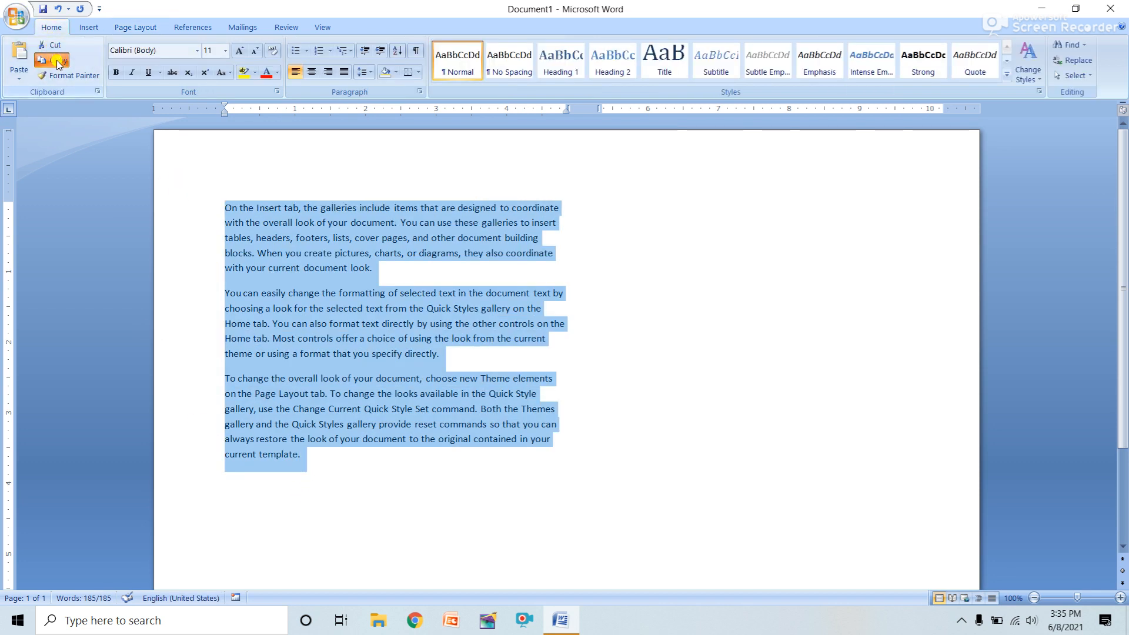
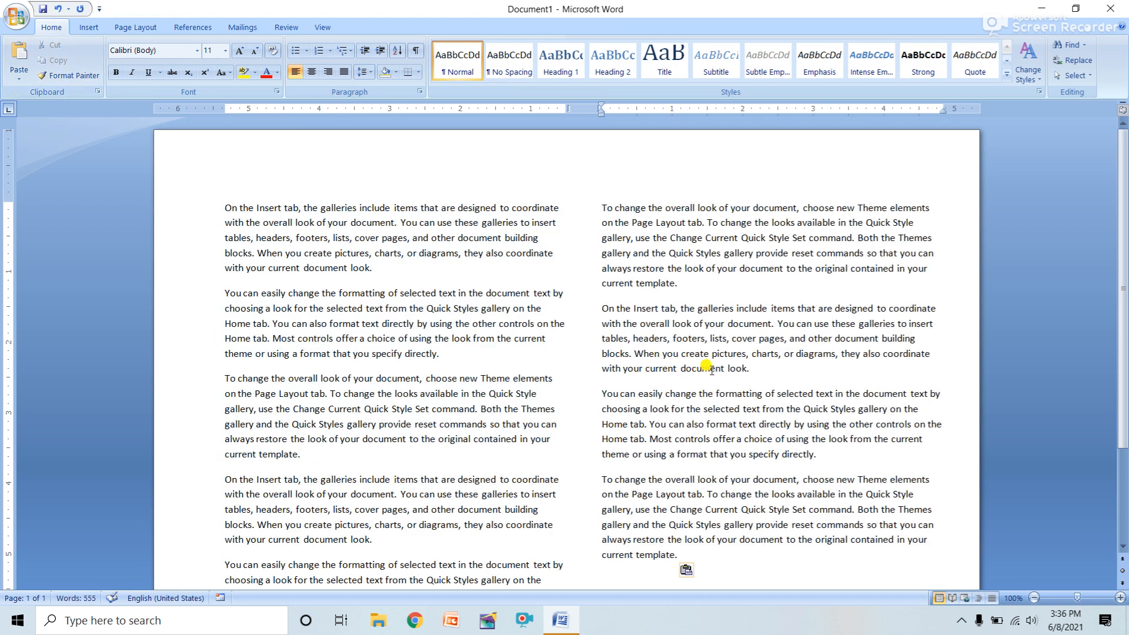
Step: Change the text layout to three columns
left_click(137, 26)
left_click(194, 77)
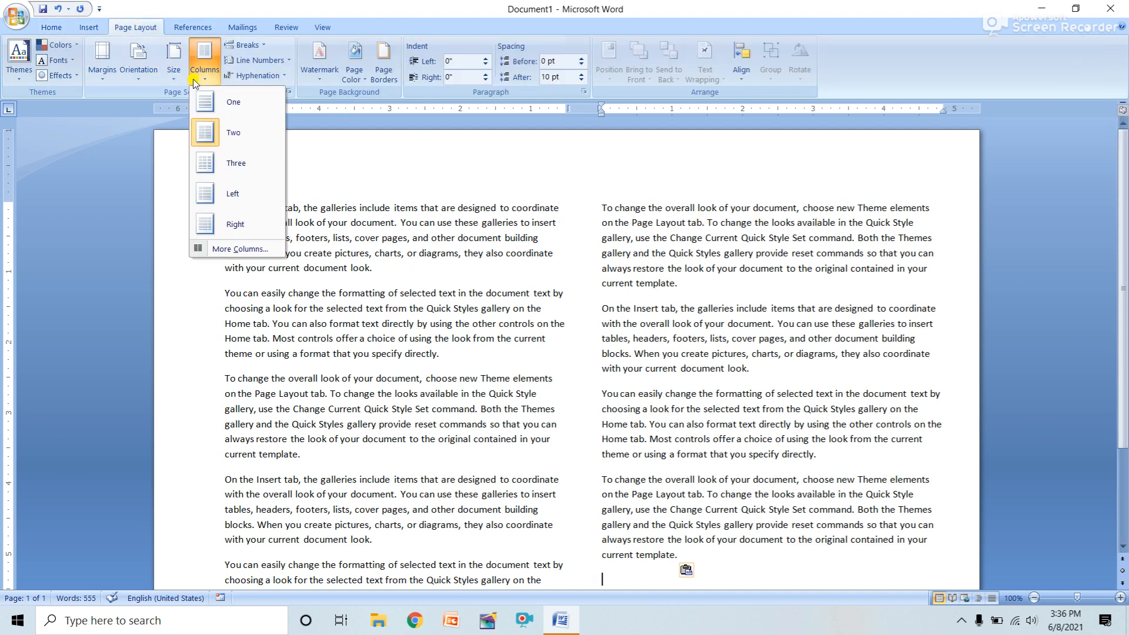
left_click(227, 165)
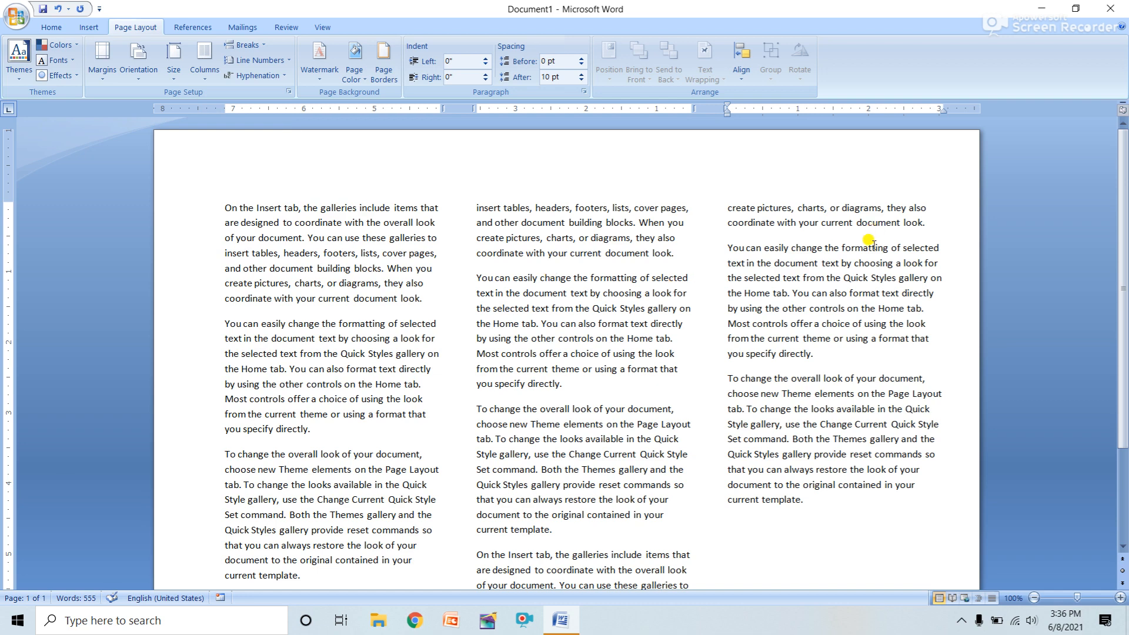
Step: Set the number of columns to 5 for the whole document with a custom column setup
left_click(203, 74)
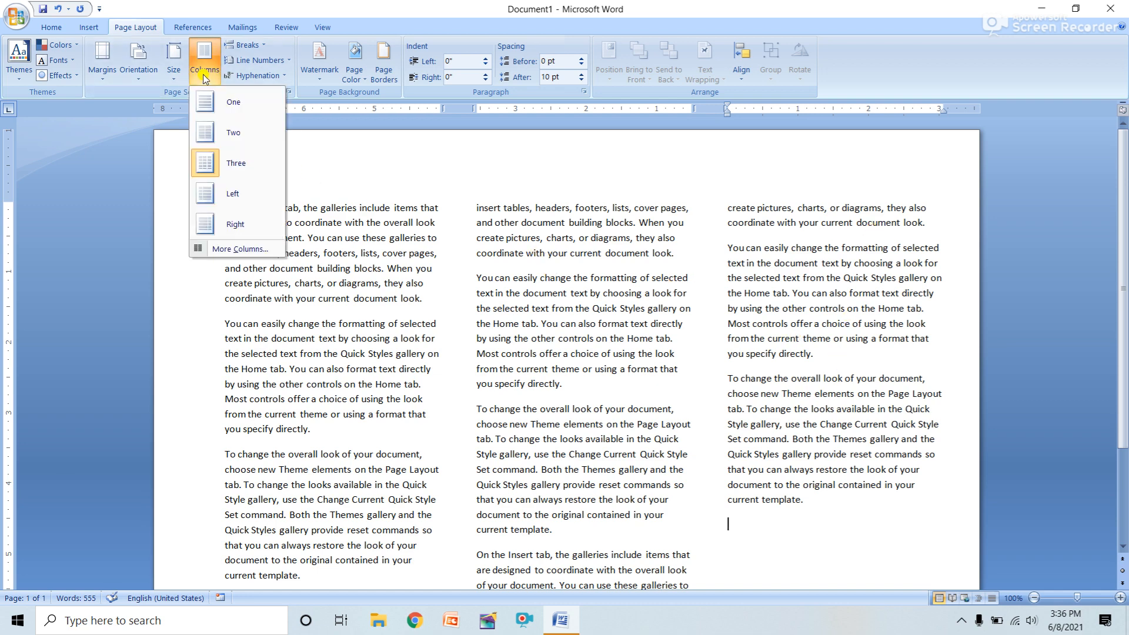
left_click(241, 247)
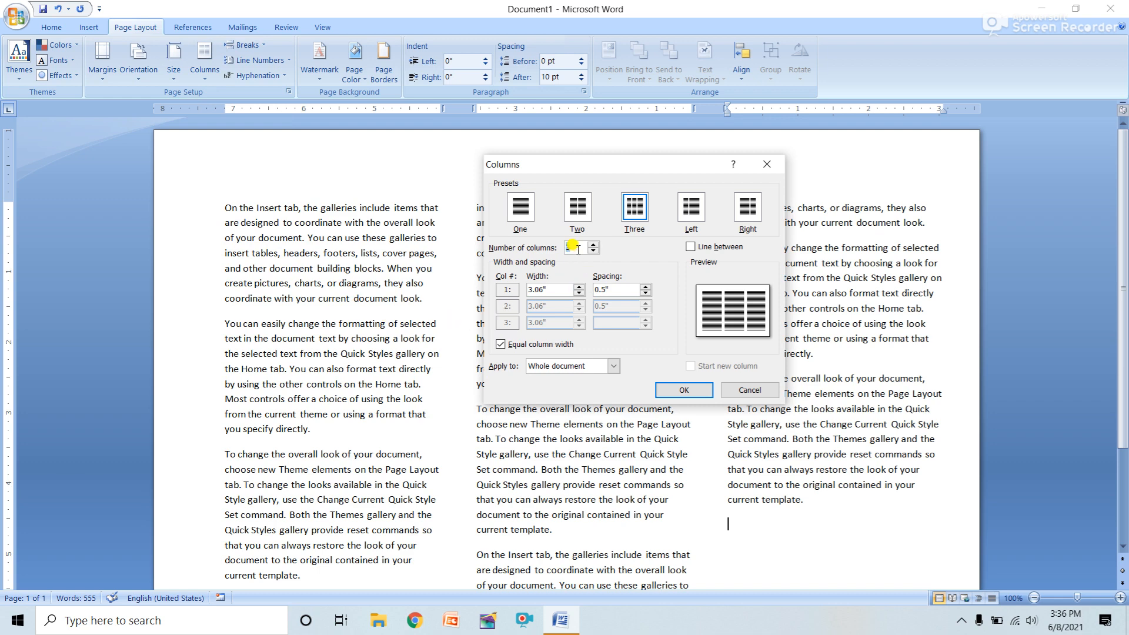
type("5")
left_click(682, 391)
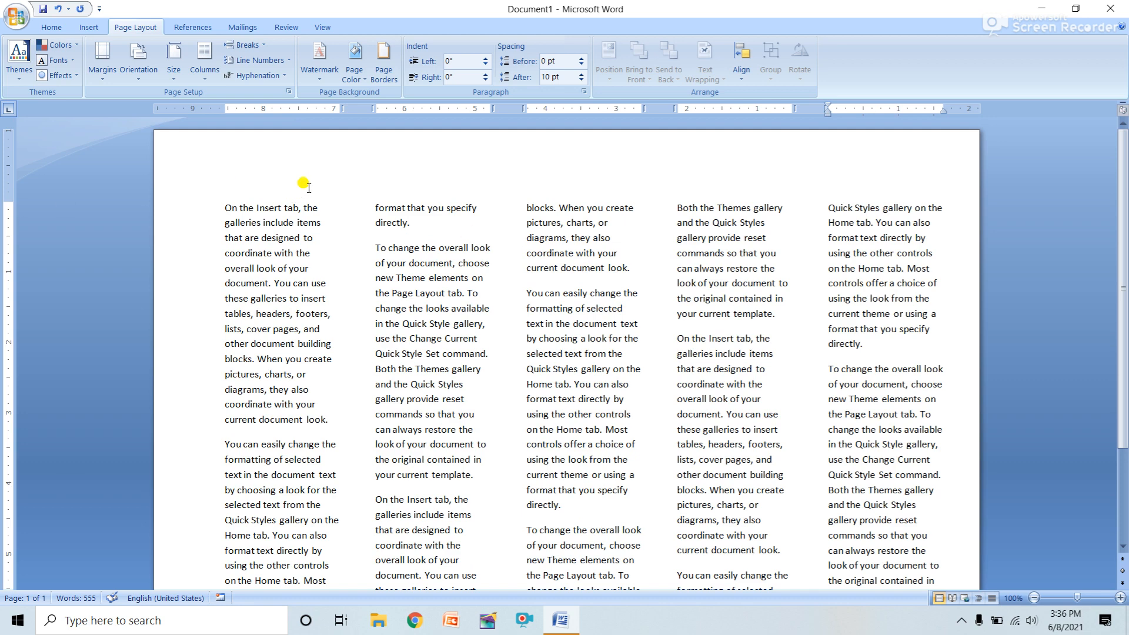
Step: Insert a page break after the last paragraph and check the new page
left_click(204, 77)
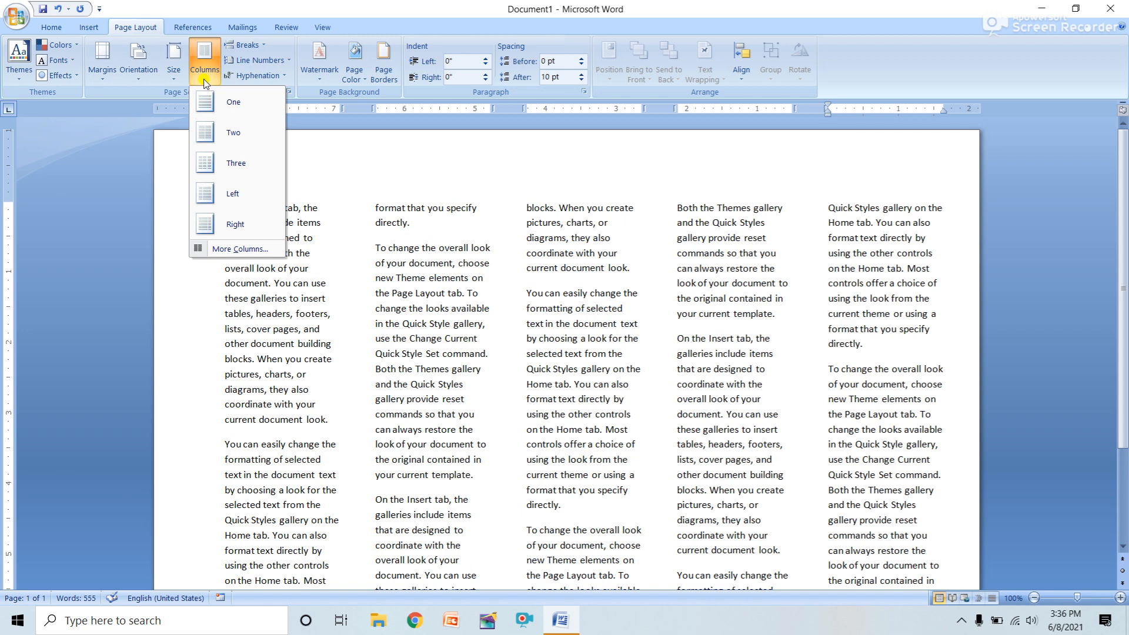
left_click(262, 46)
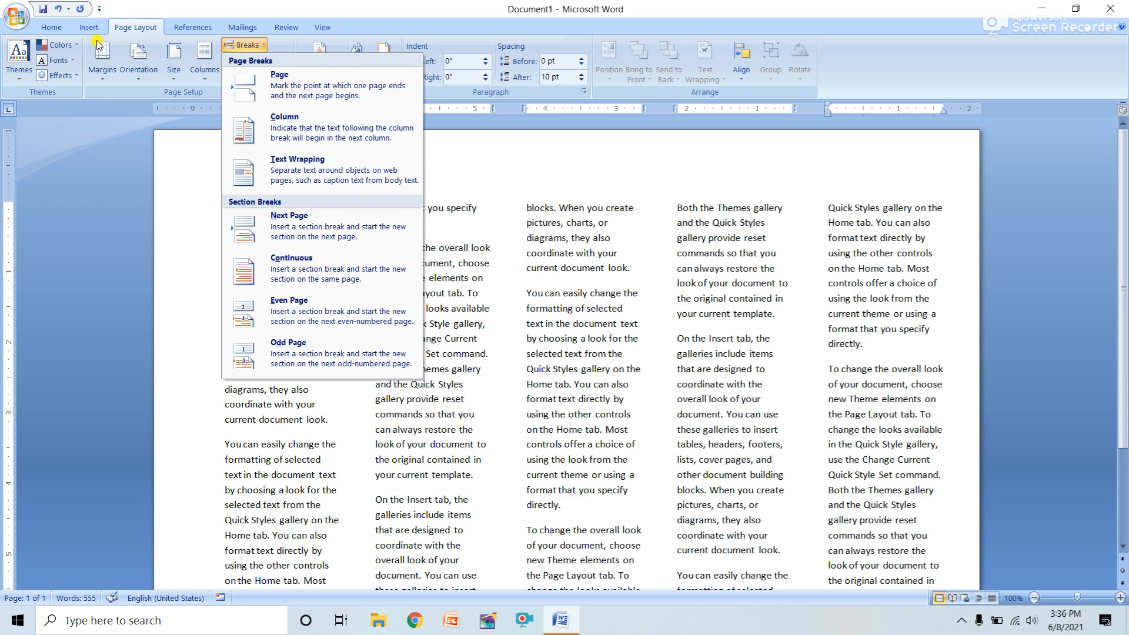
left_click(74, 28)
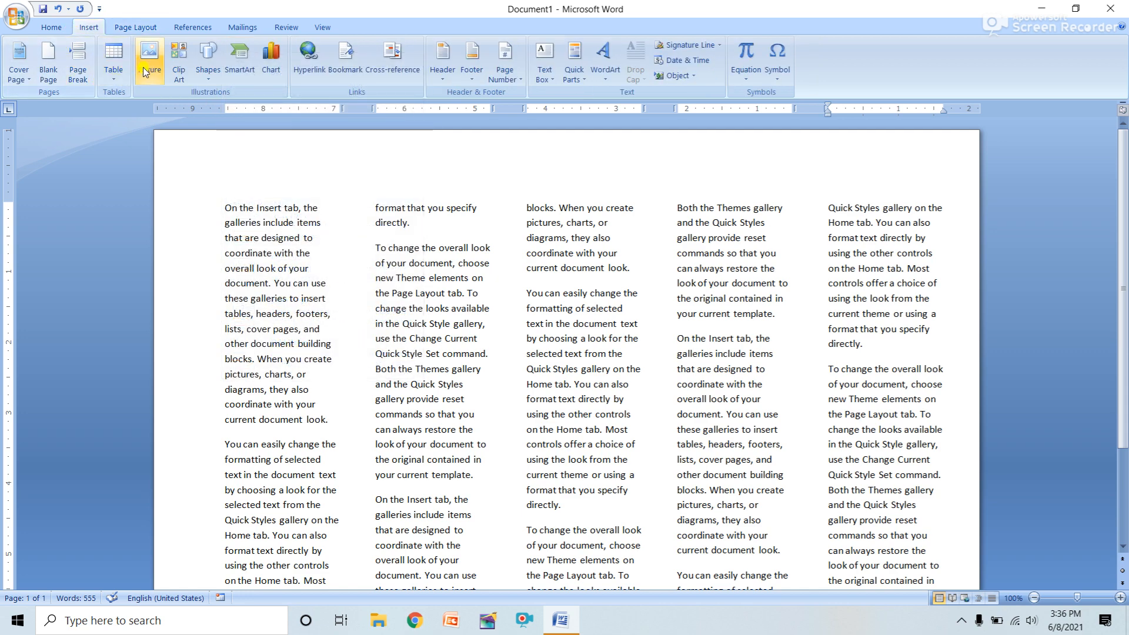
left_click(134, 28)
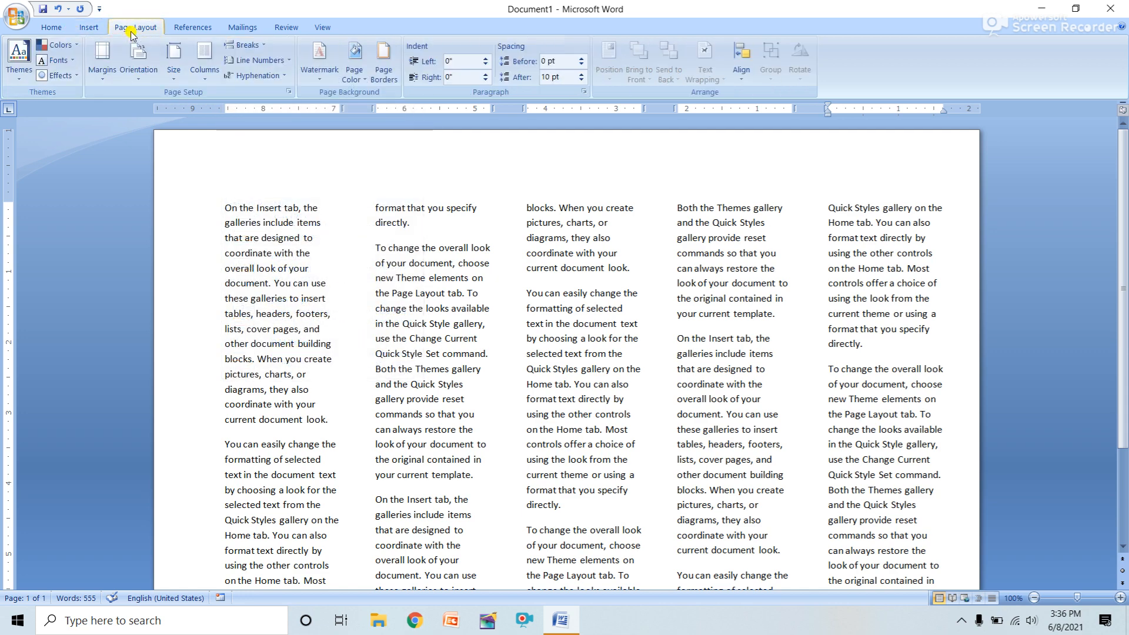
left_click(265, 49)
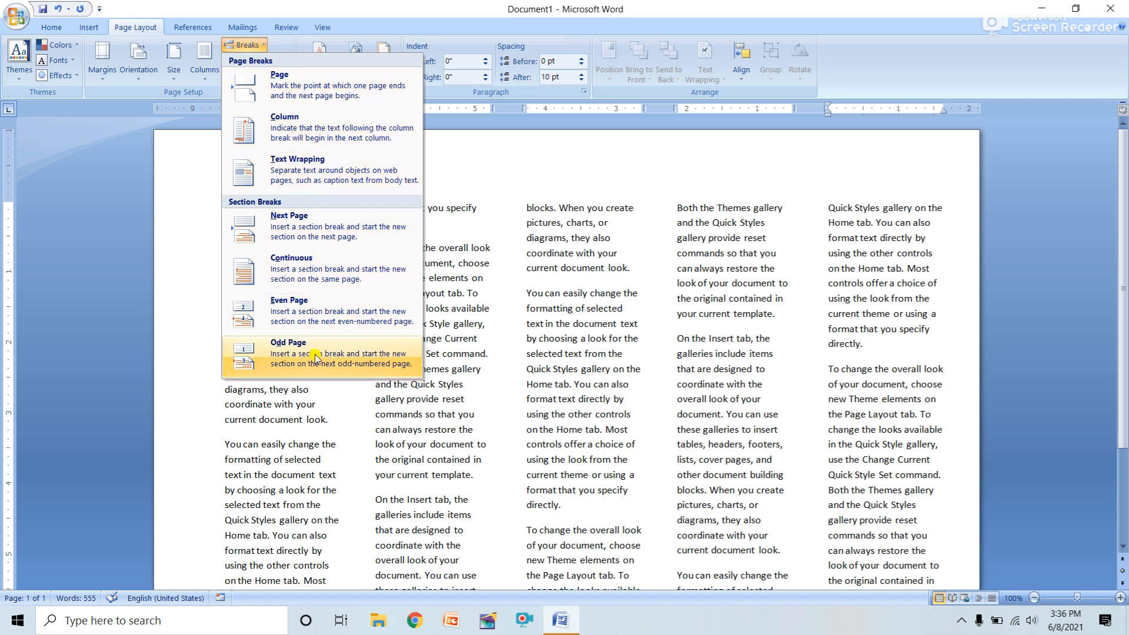
left_click(278, 88)
scroll(395, 441, "down", 3)
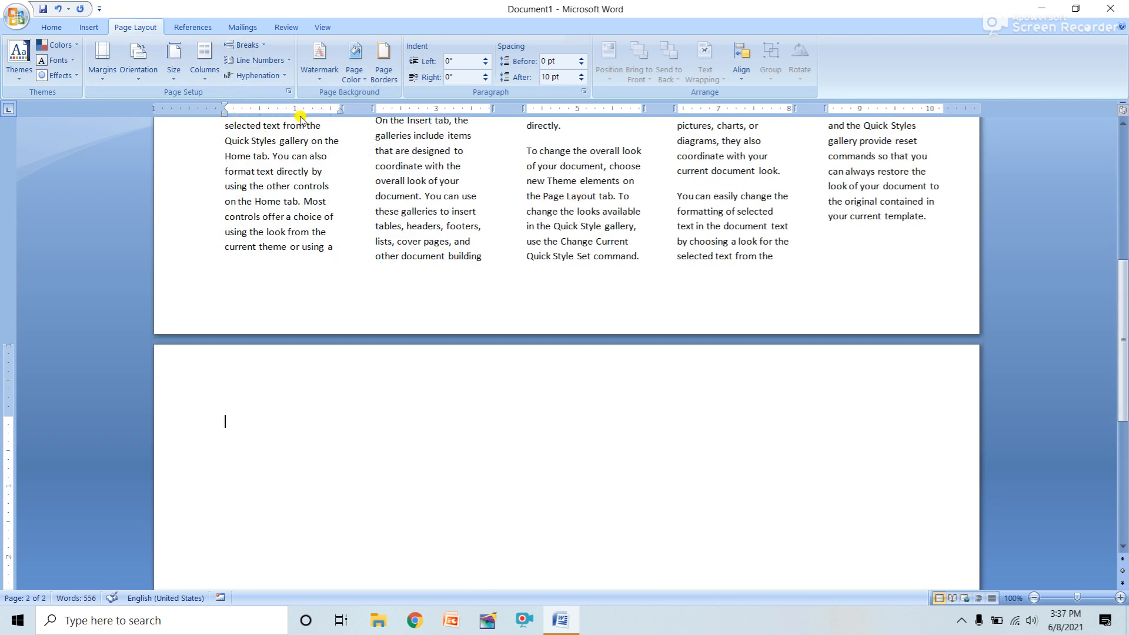
scroll(222, 115, "up", 2)
Step: Insert a column break at the start of the empty second page
left_click(204, 61)
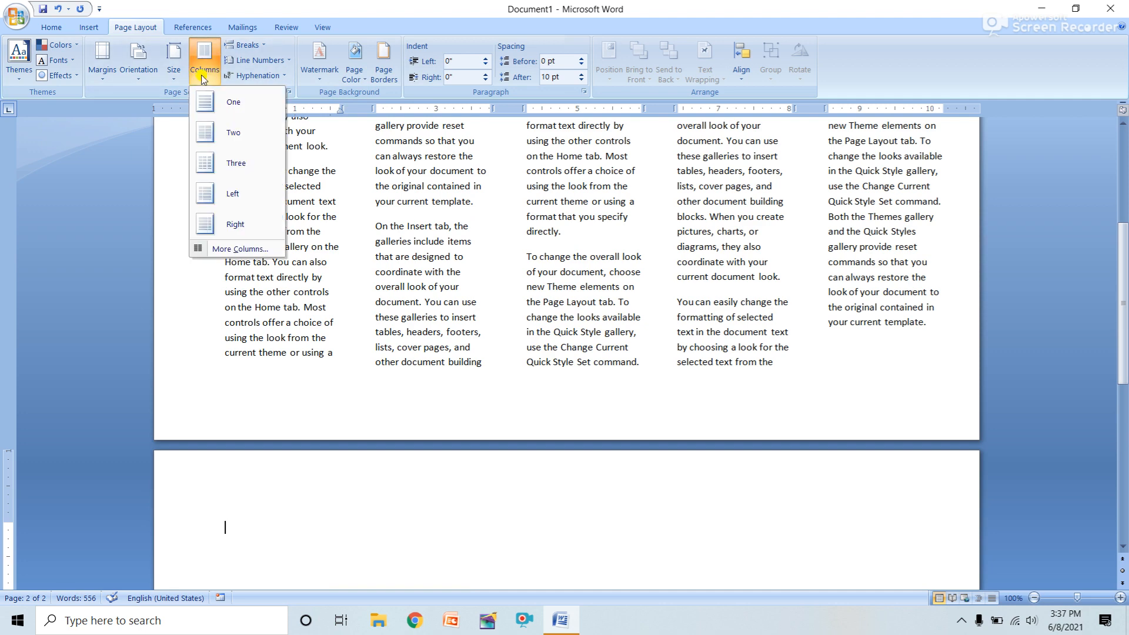
left_click(242, 46)
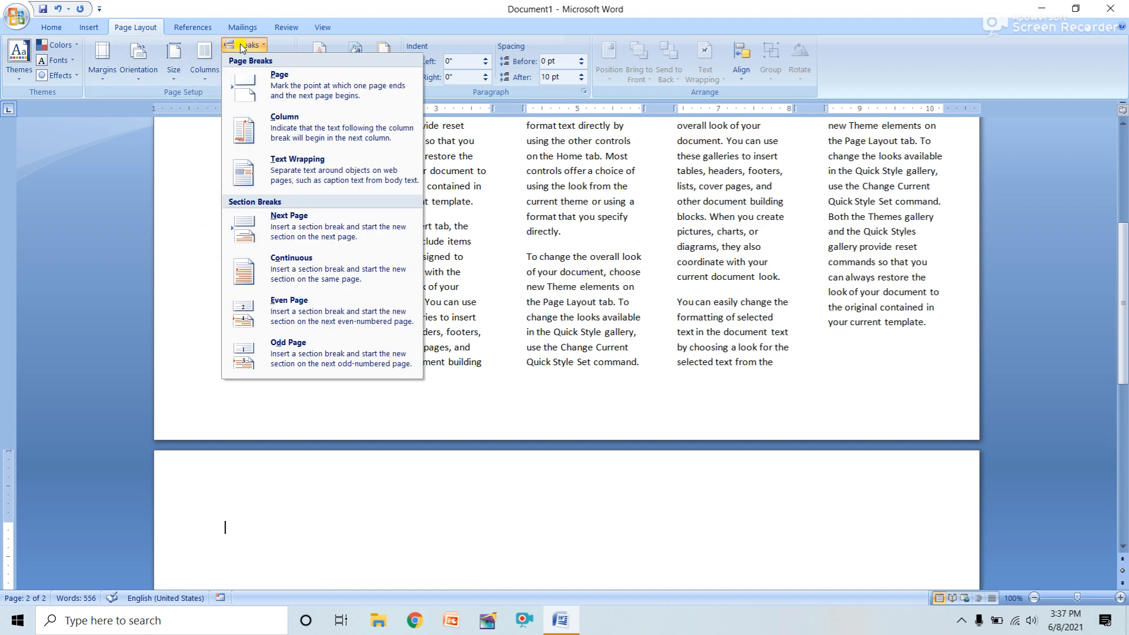
left_click(297, 132)
scroll(365, 252, "down", 7)
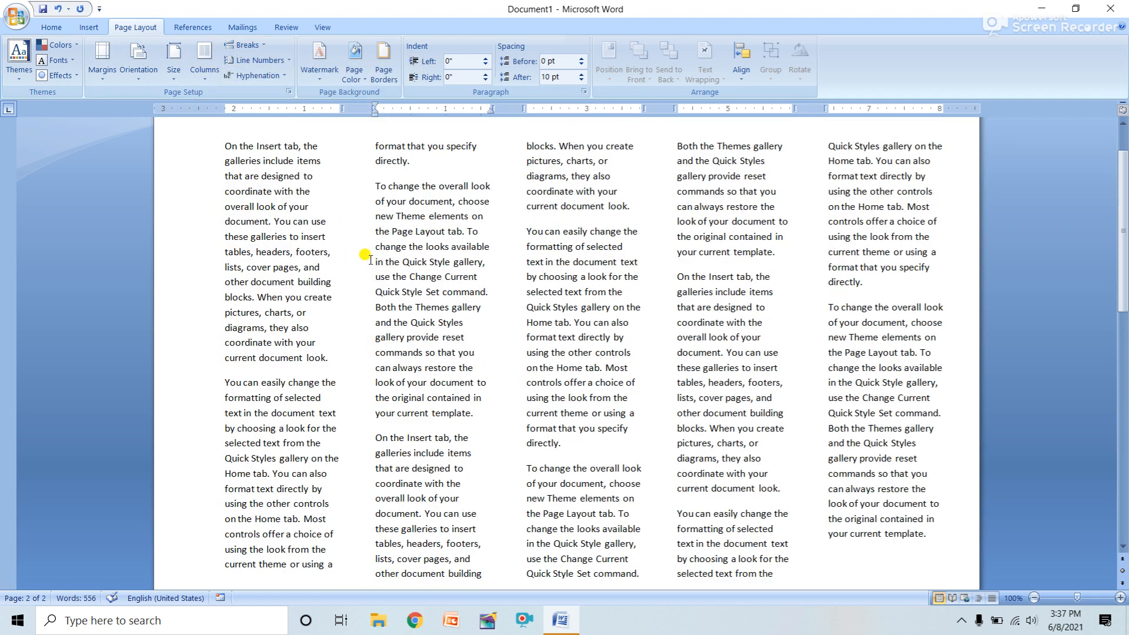
Step: Insert a column break before the first paragraph on page one and review how the text reflows across the pages
left_click(225, 207)
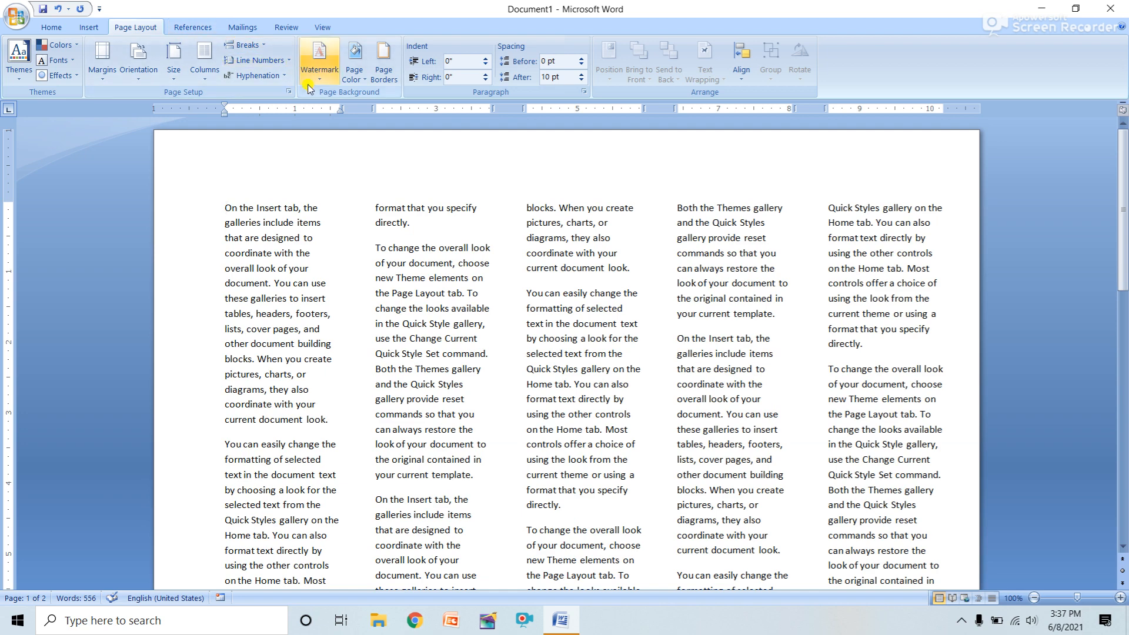
left_click(239, 44)
left_click(279, 133)
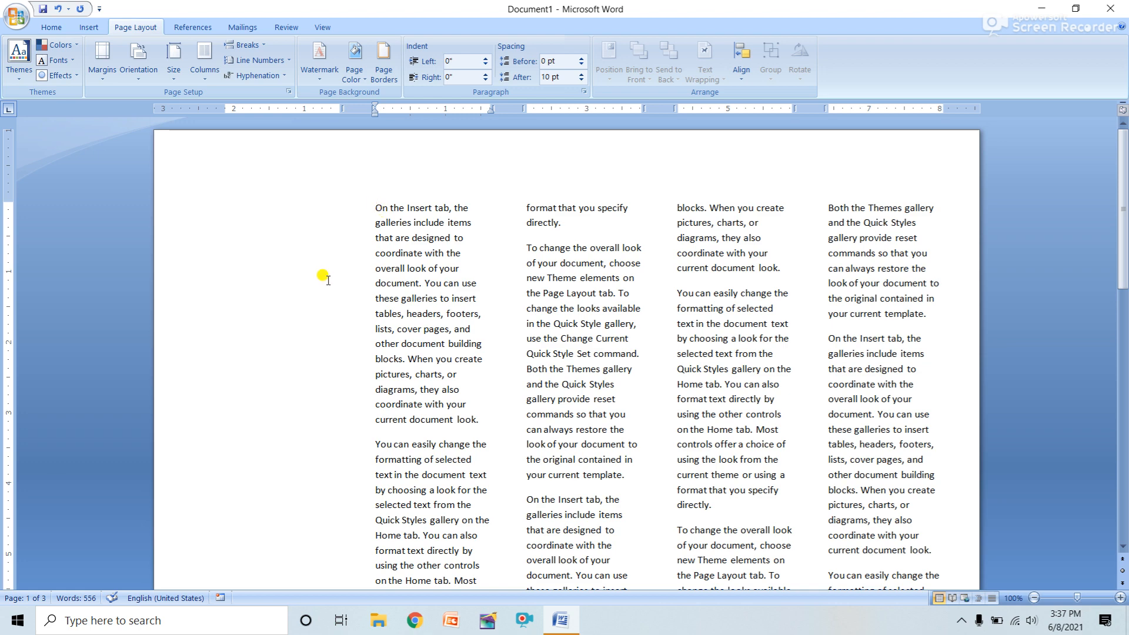
scroll(324, 282, "down", 8)
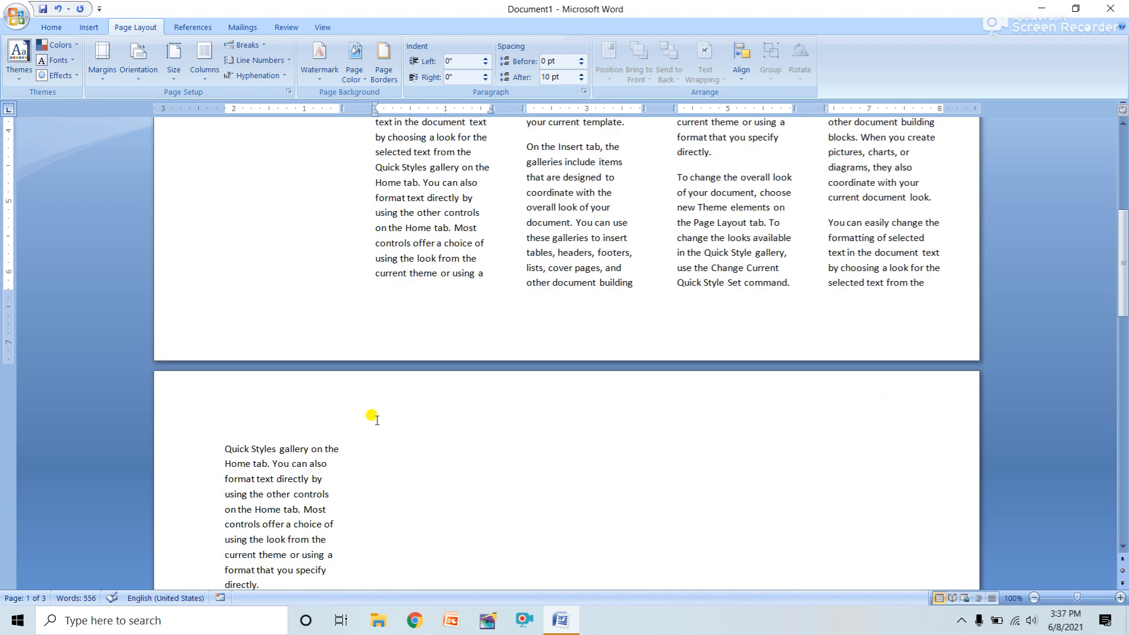
scroll(353, 399, "down", 2)
scroll(339, 432, "up", 5)
scroll(332, 411, "up", 3)
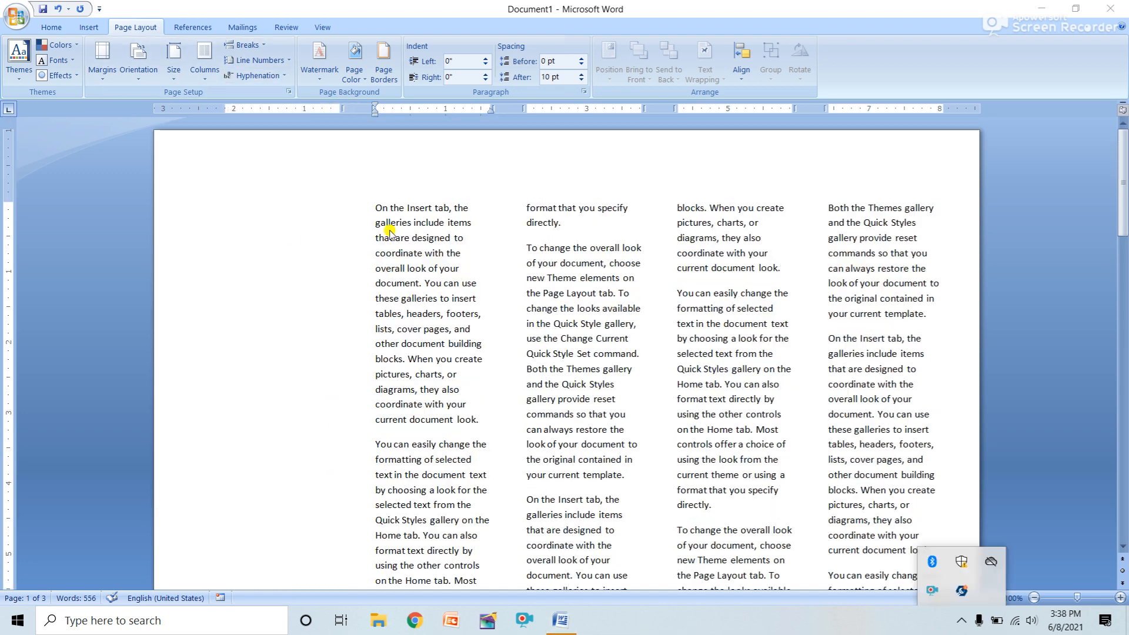
scroll(385, 226, "up", 2)
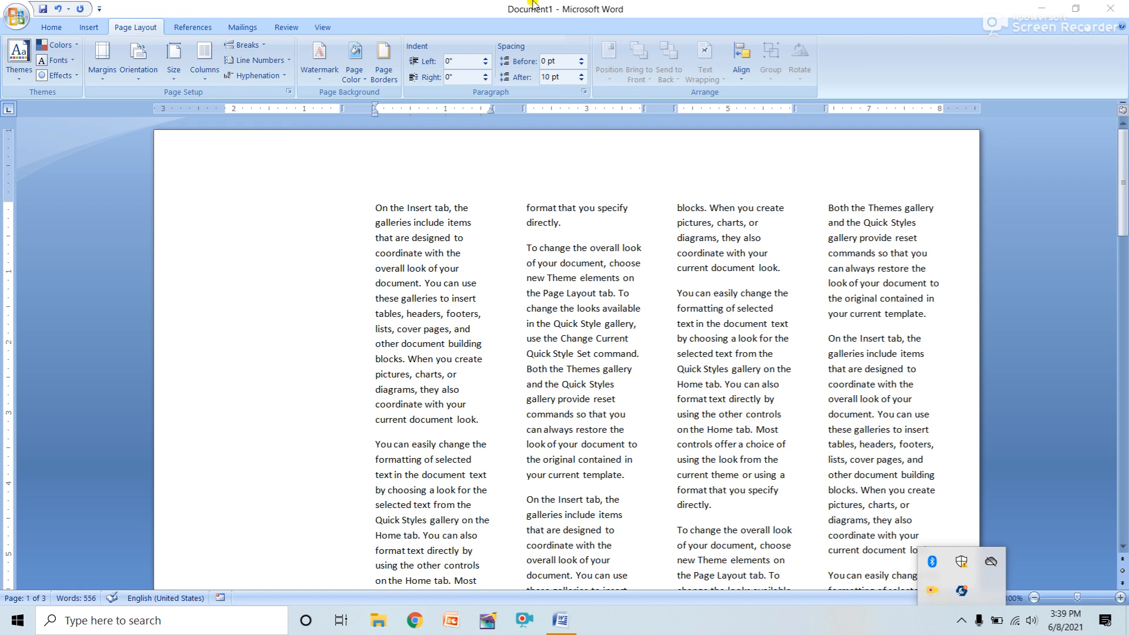
Step: Turn on Continuous line numbers for the document and look over the numbered columns
left_click(256, 43)
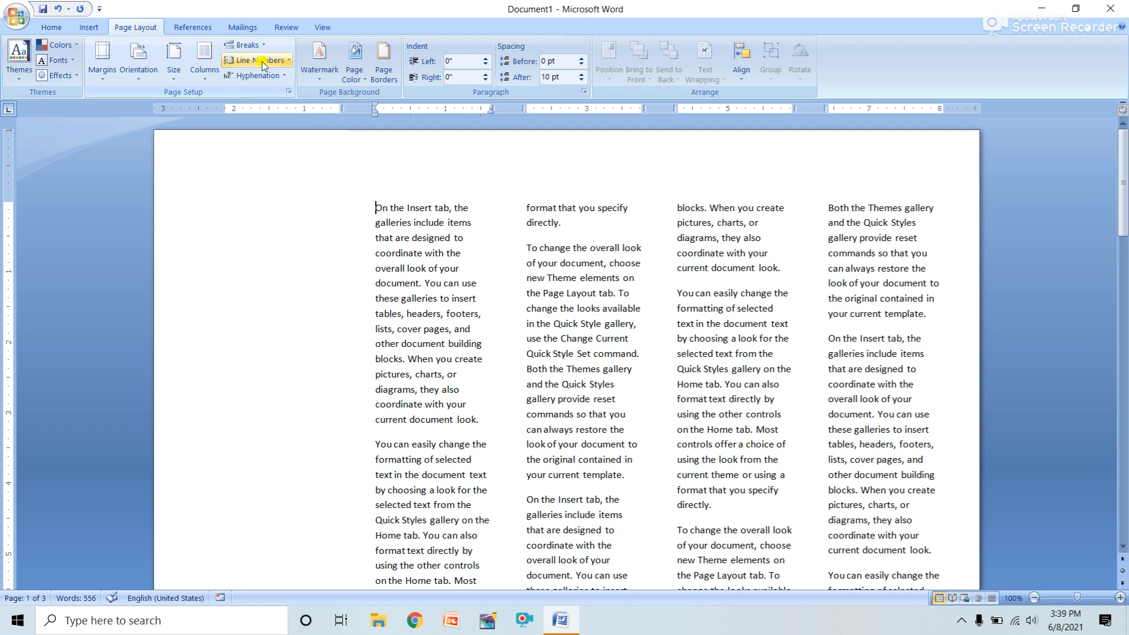
left_click(262, 61)
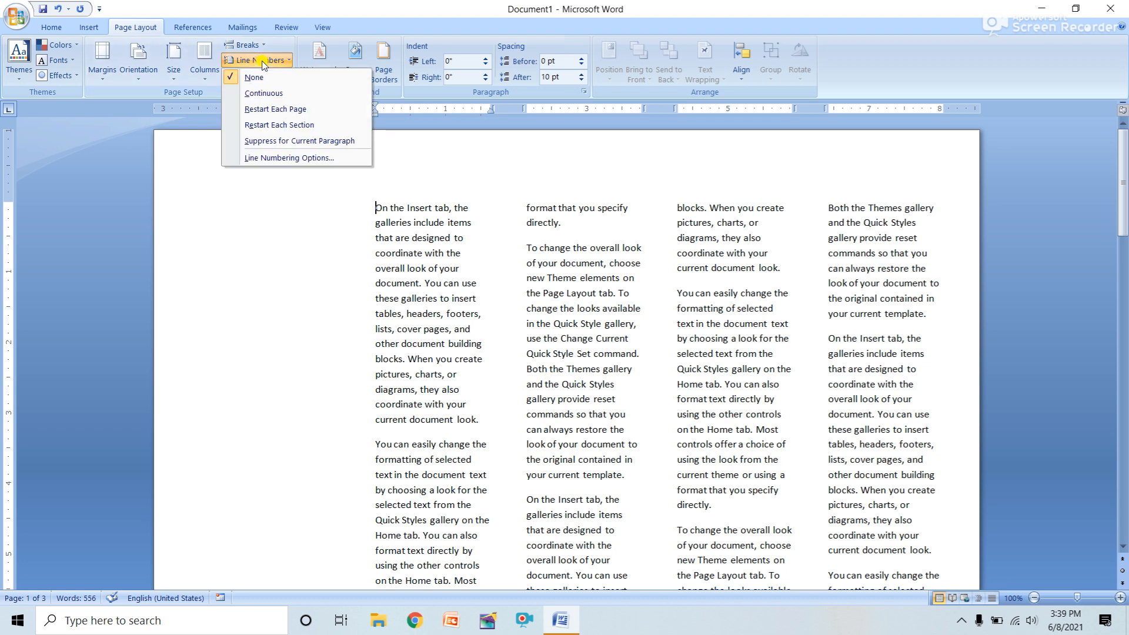
left_click(523, 167)
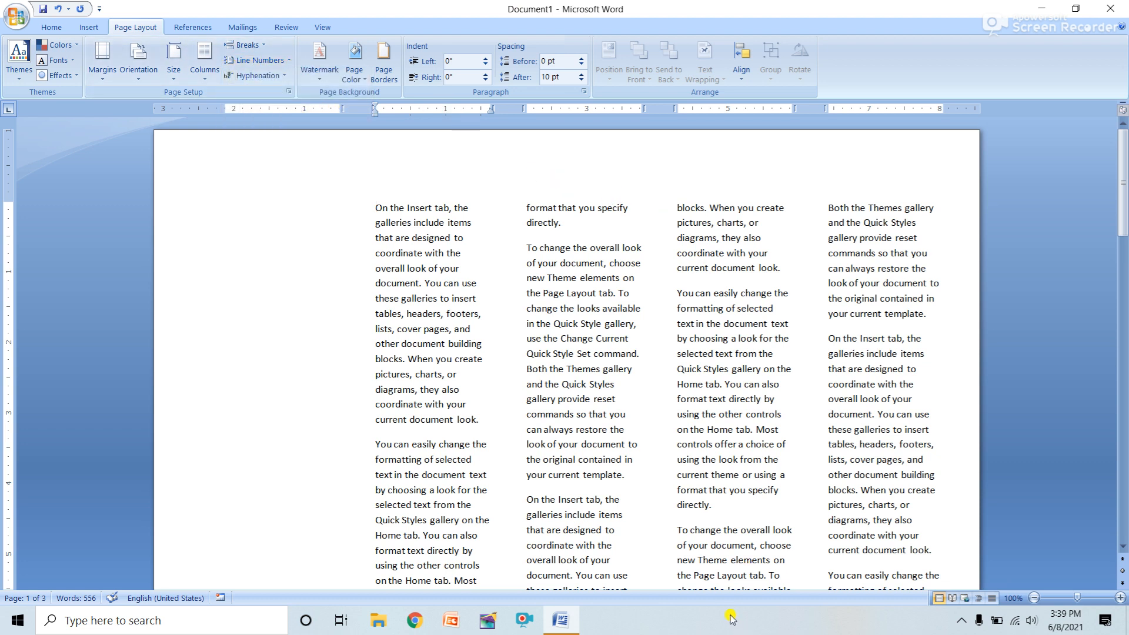
left_click(286, 65)
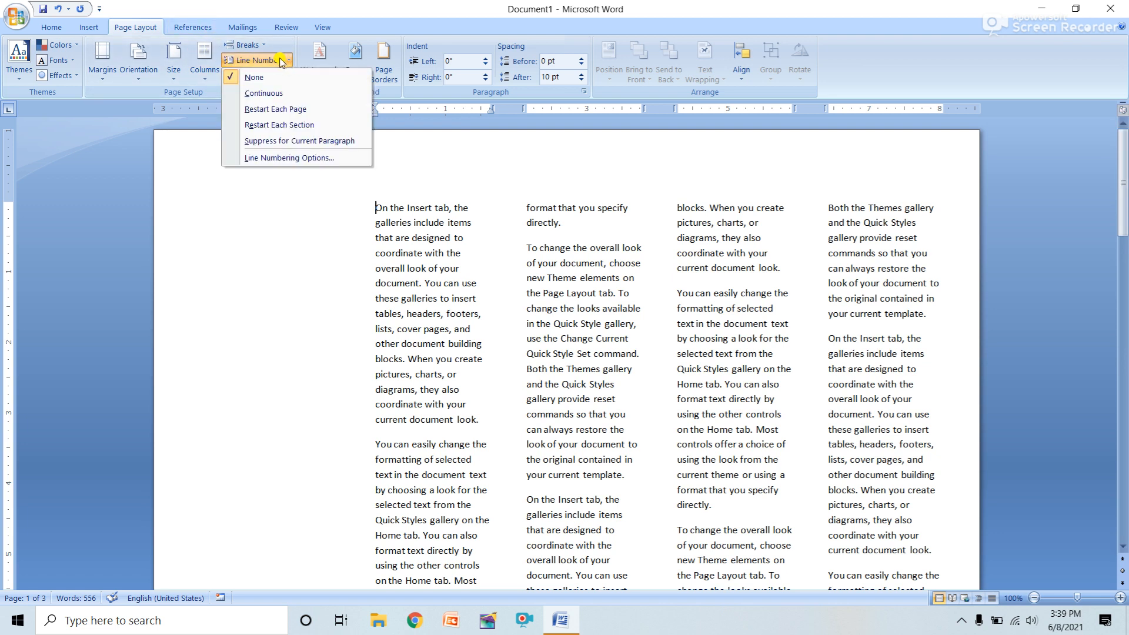
left_click(277, 98)
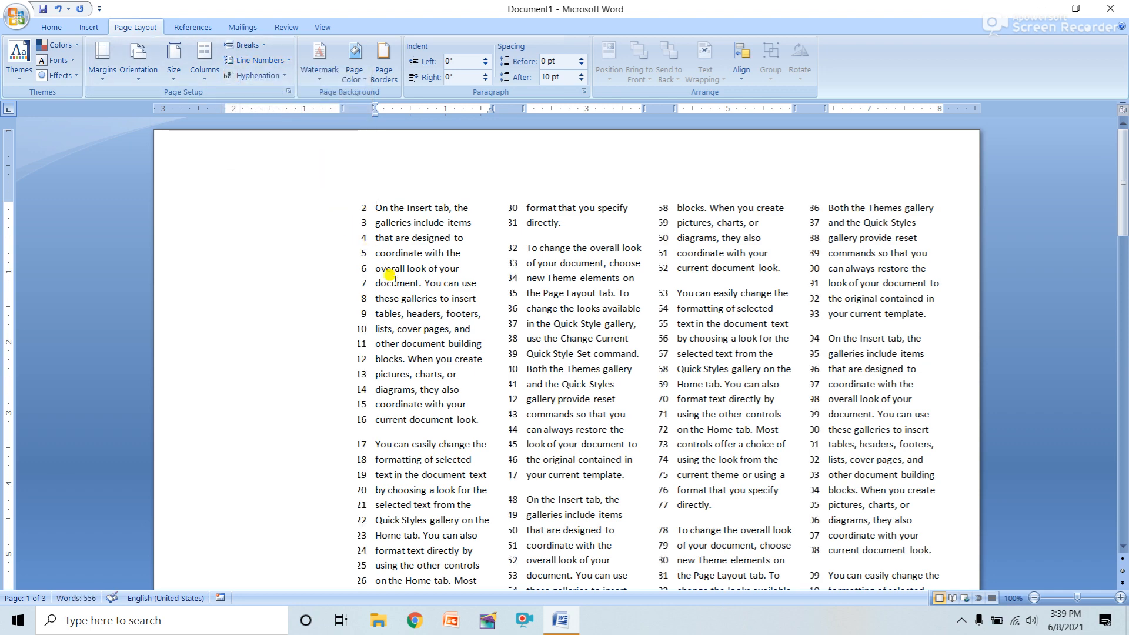
scroll(377, 228, "down", 4)
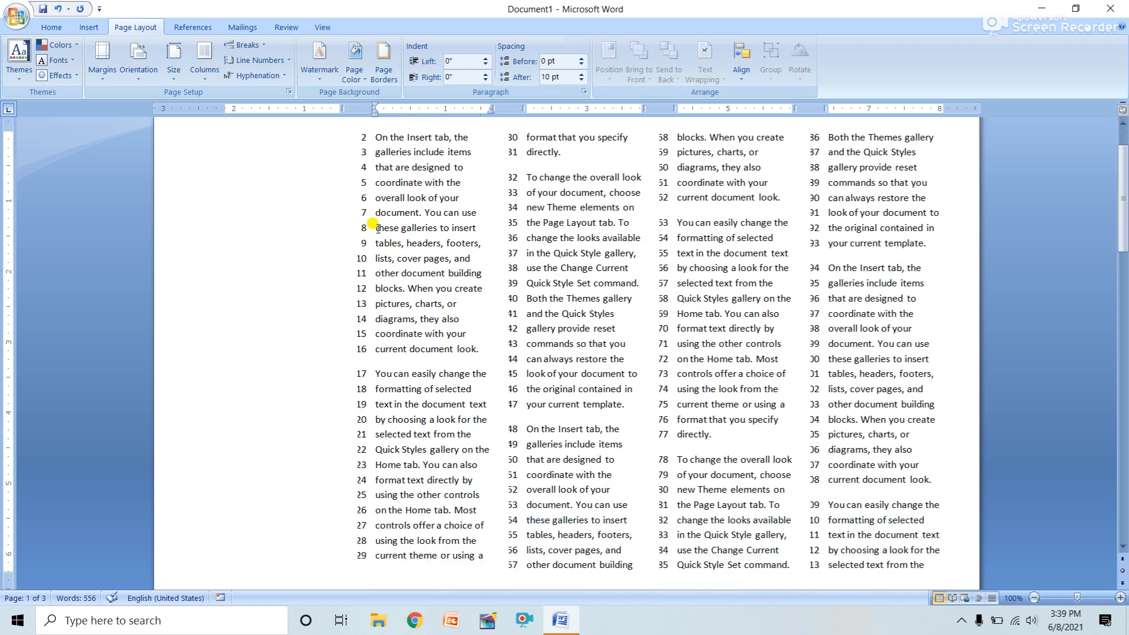
Step: Replace the document's sample text with five short placeholder lines in separate paragraphs, starting with "Kjhkjhkjhkjh"
scroll(377, 228, "down", 2)
scroll(377, 228, "up", 7)
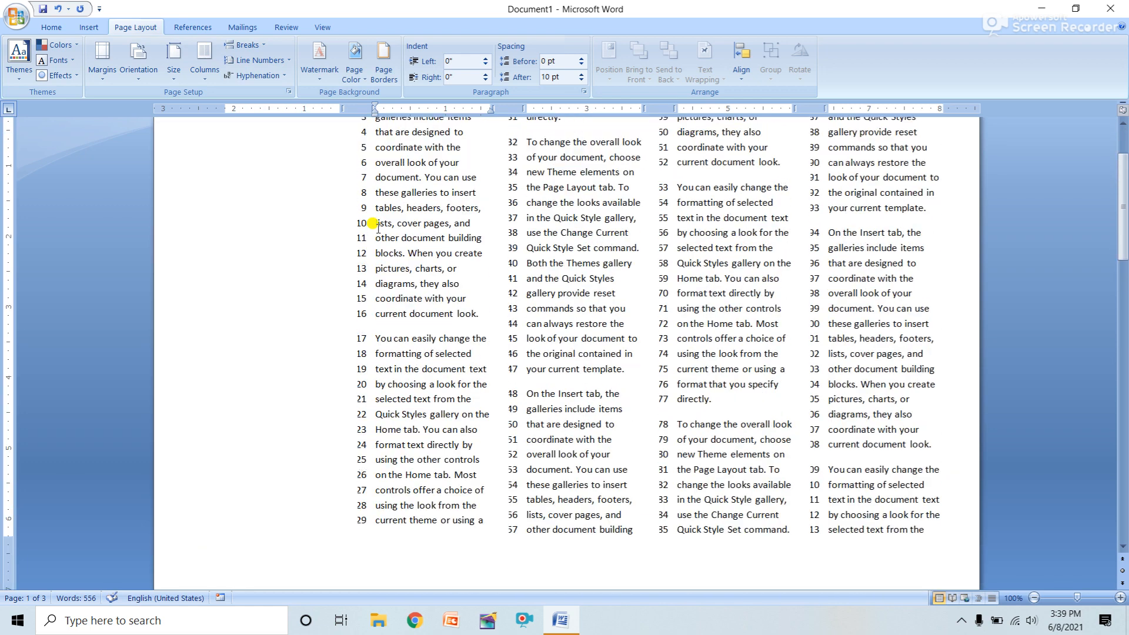
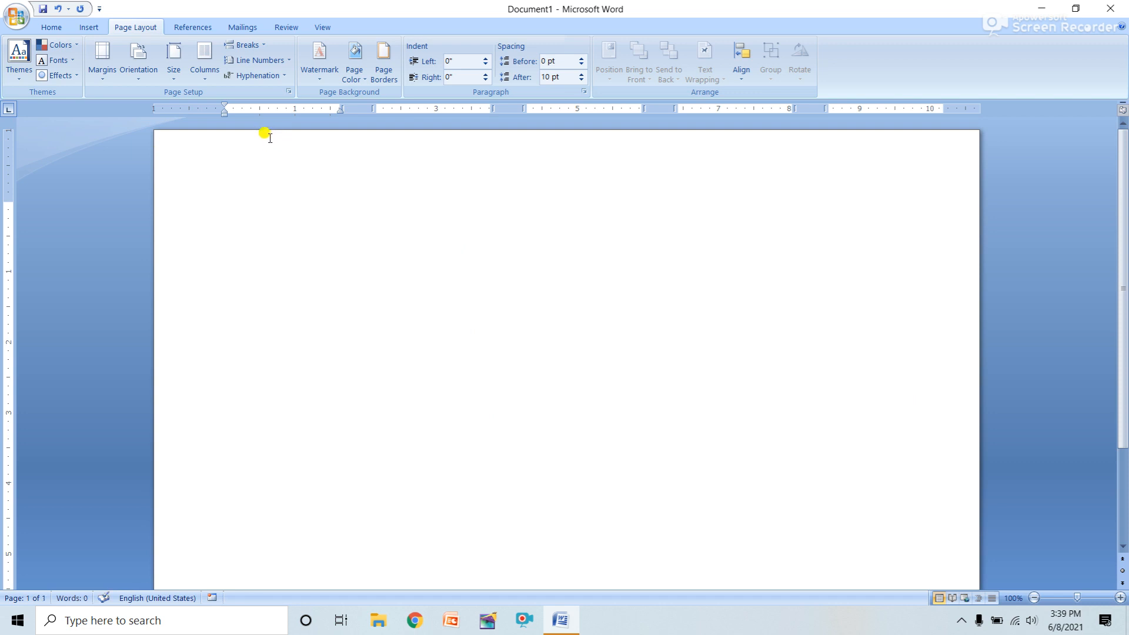
type("kjhkjhkjhkjh")
key("Return")
type("kjhkjhkj")
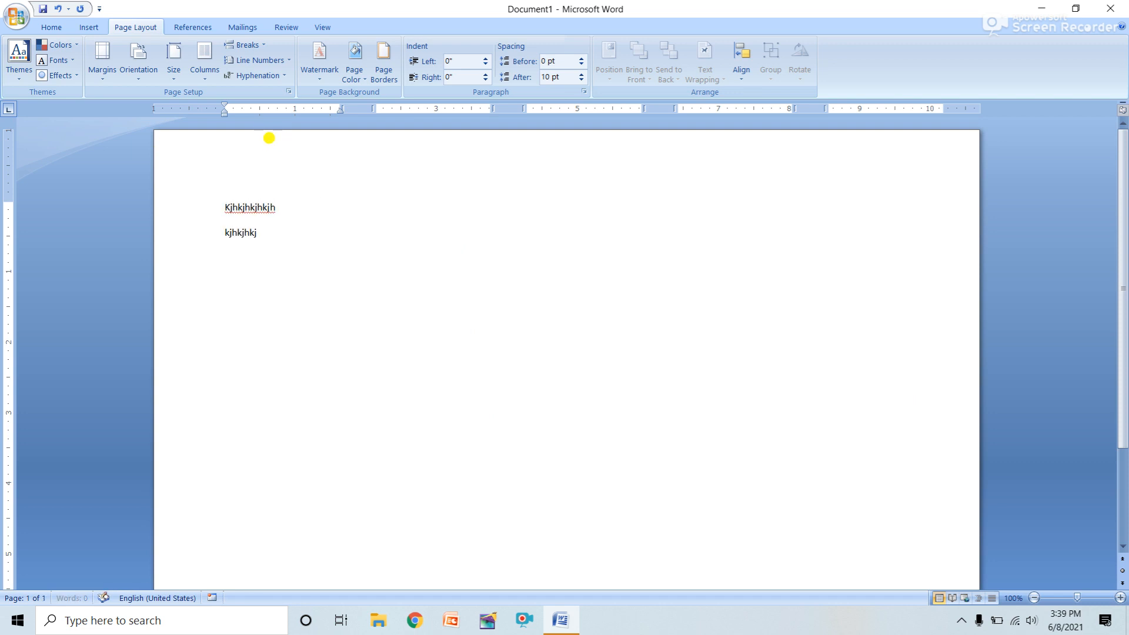
type("hkj")
key("Return")
type("kjhkjhkjh")
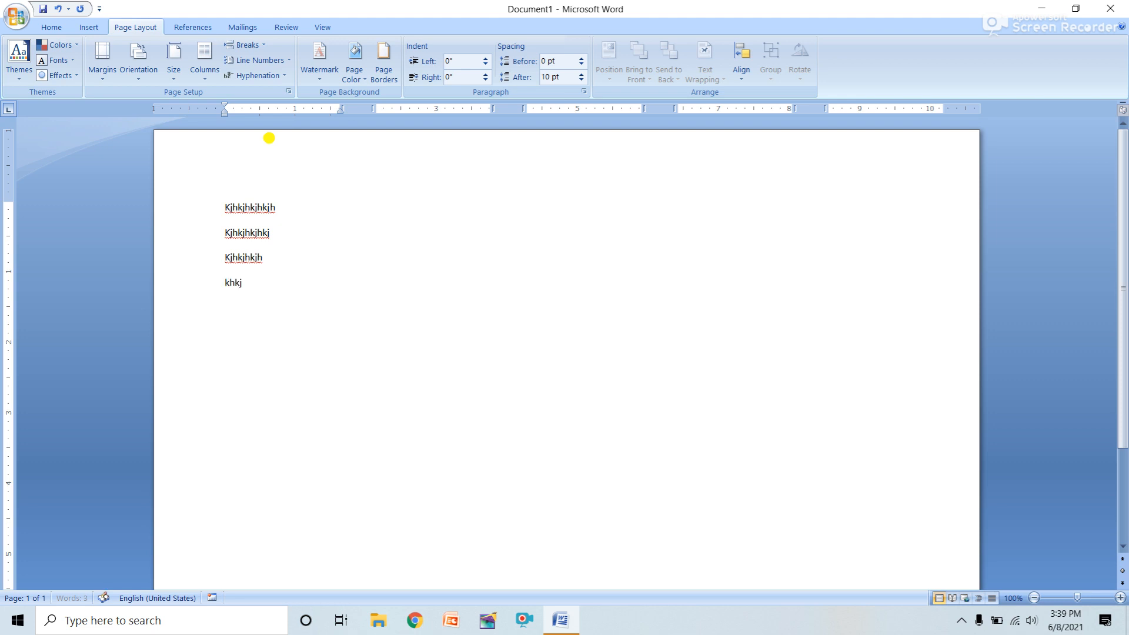
key("Return")
type("kjhkjhkjhkj")
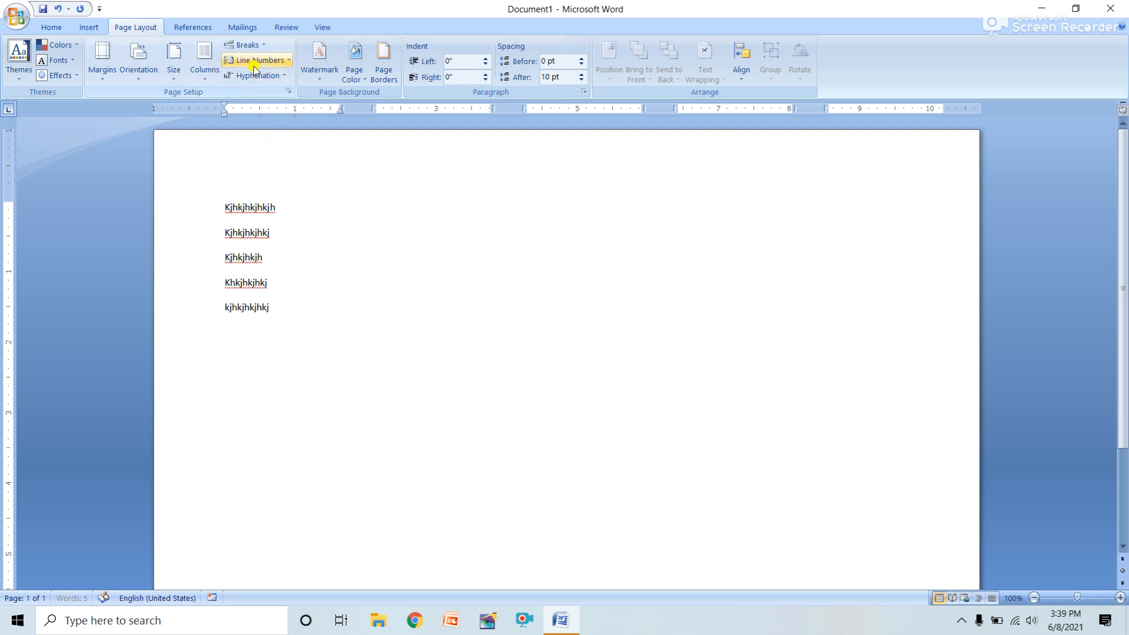
Step: Turn on Continuous line numbers for the five placeholder lines and view the available hyphenation options
left_click(275, 61)
left_click(274, 93)
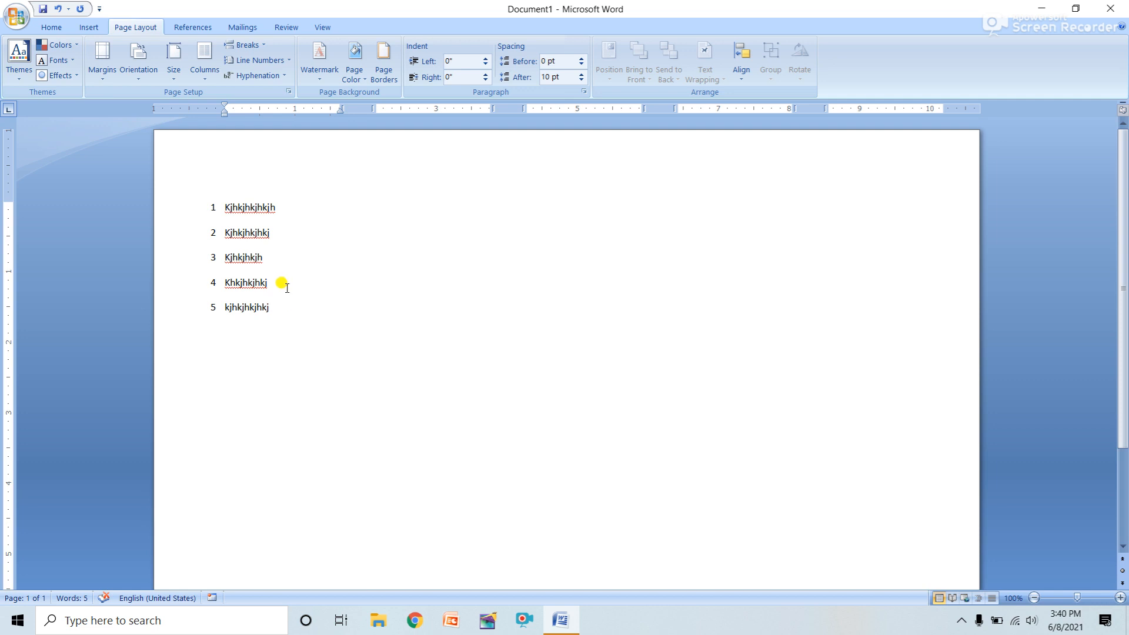
left_click(280, 76)
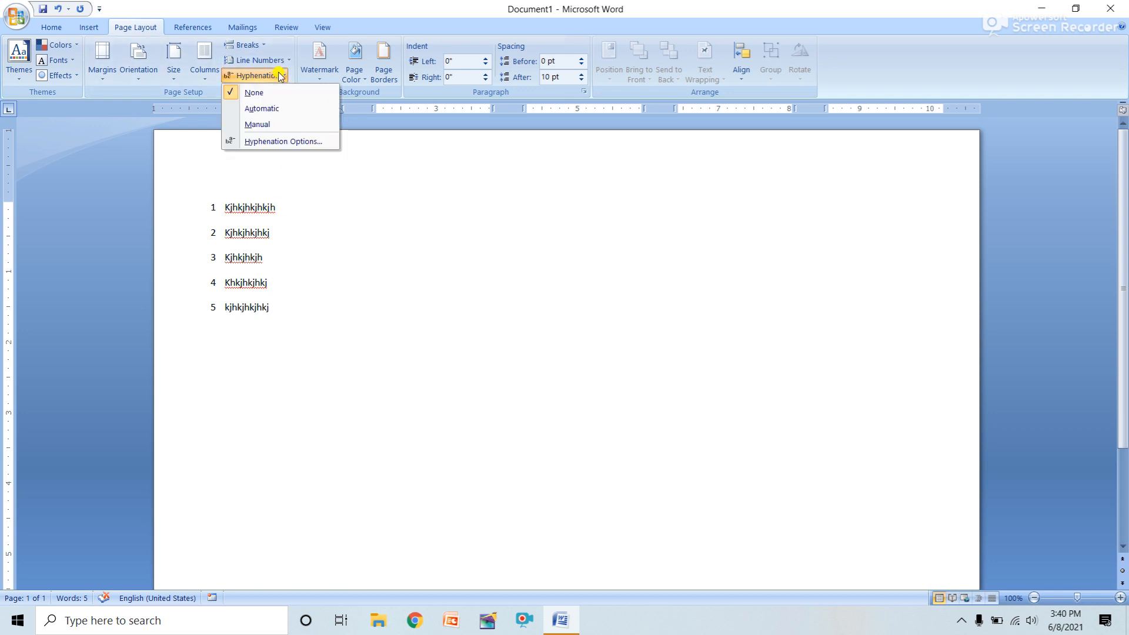
left_click(312, 205)
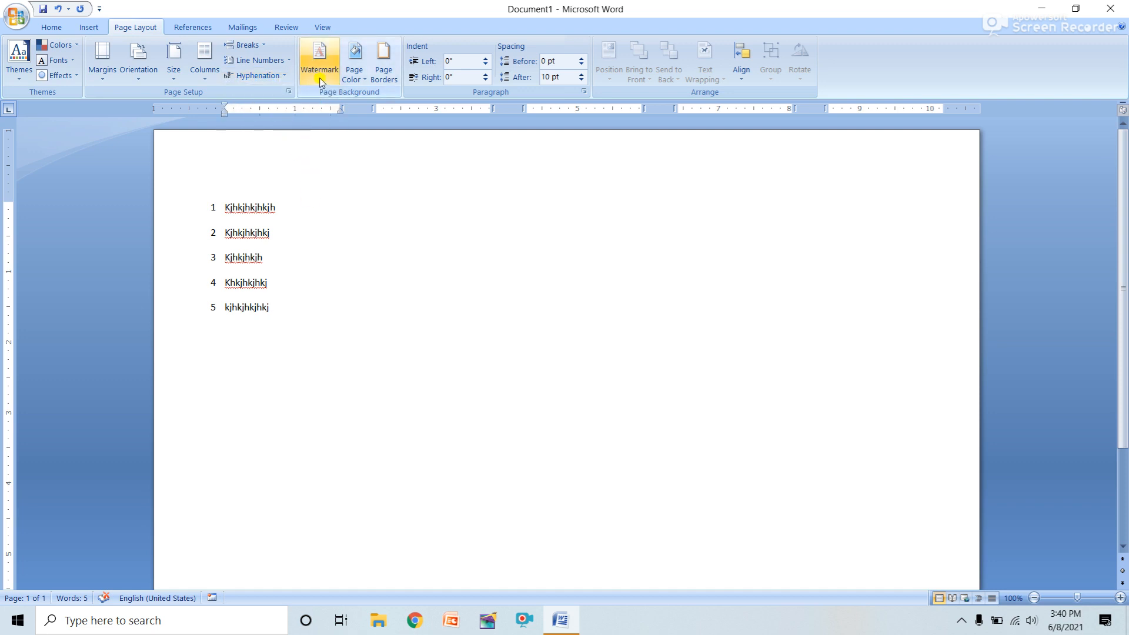
Step: Delete all the placeholder text and create a new blank document
key("ctrl+a")
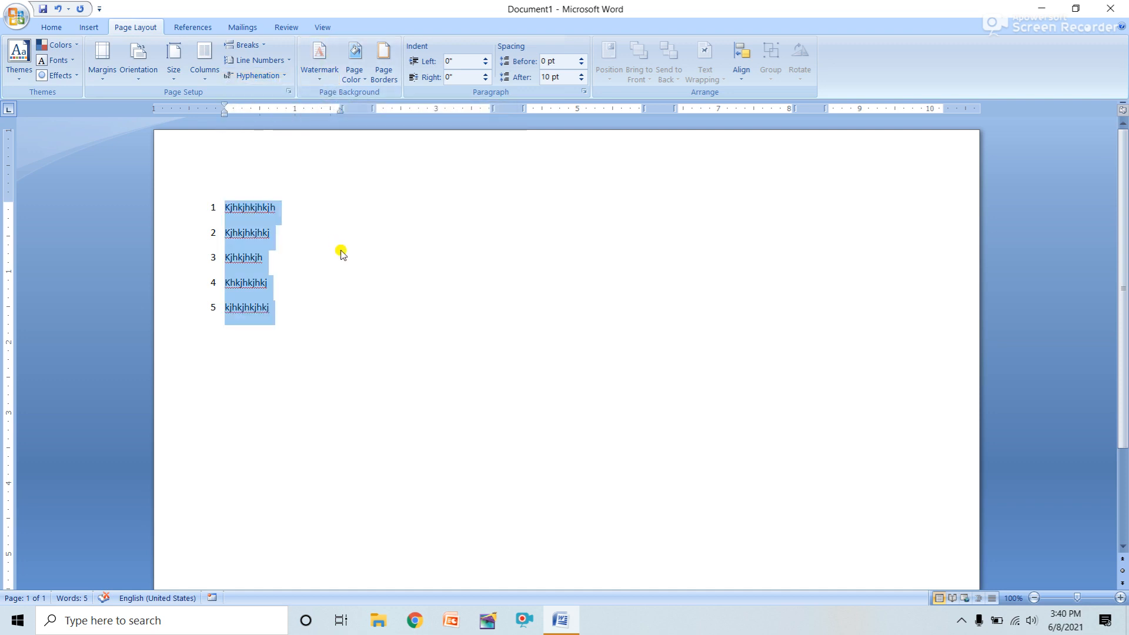
key("Delete")
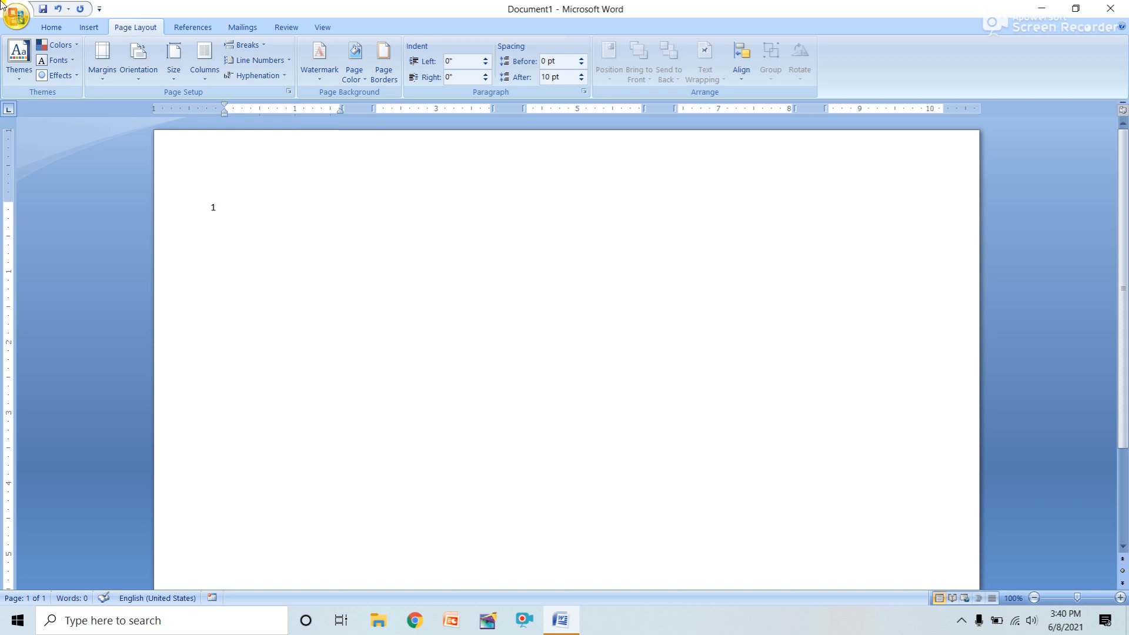
left_click(17, 17)
left_click(41, 55)
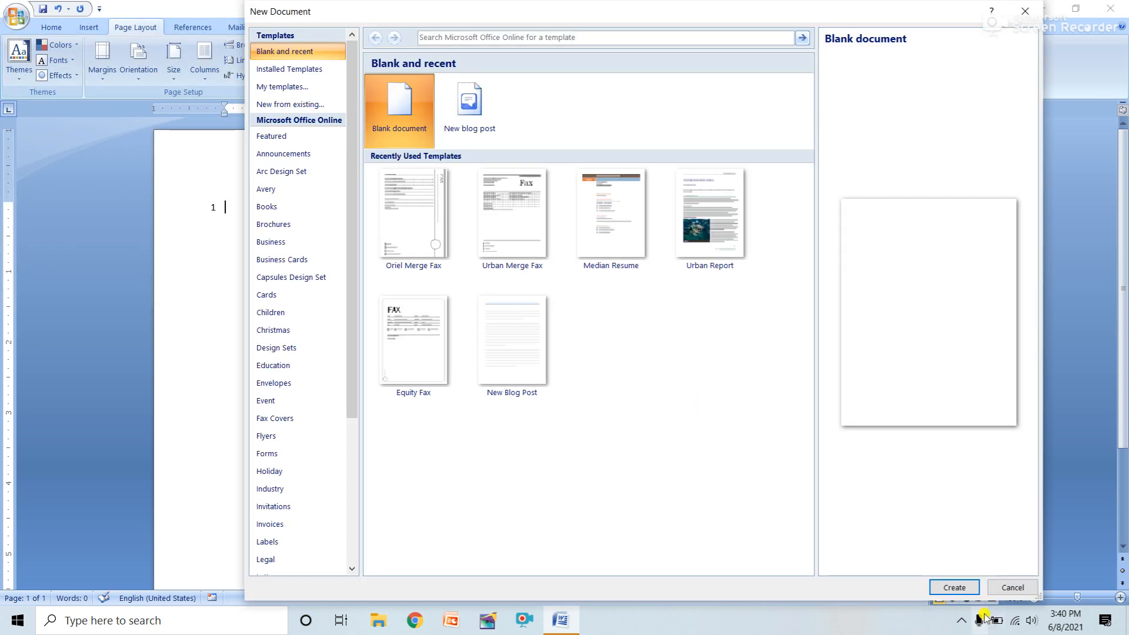
left_click(956, 588)
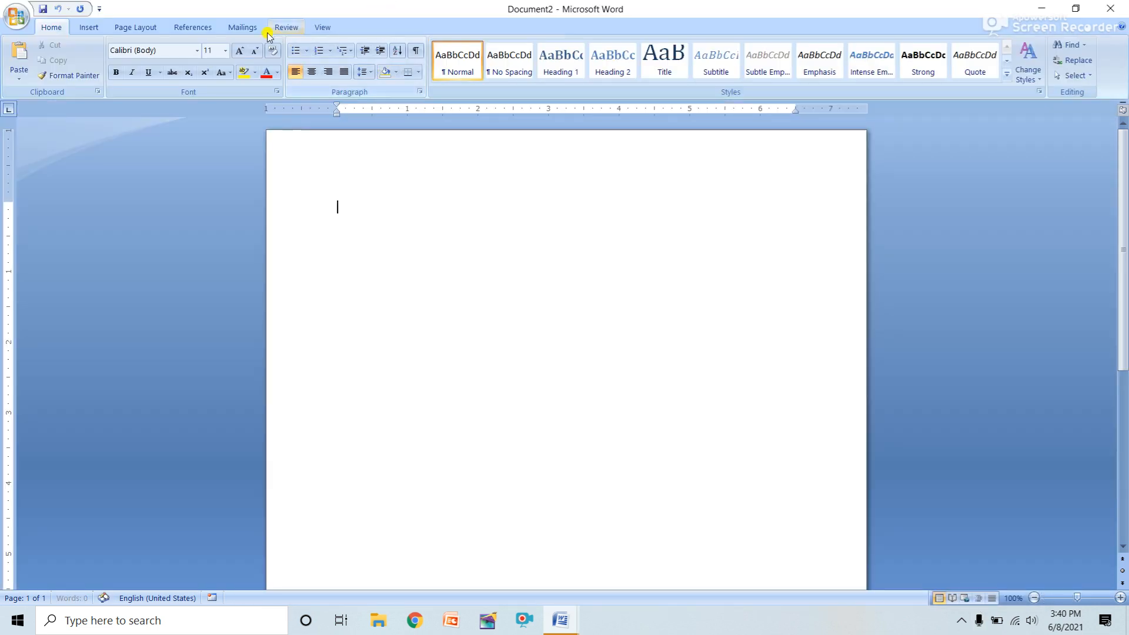
Step: Generate sample paragraphs in the new document with =rand() at 150% zoom
left_click(140, 28)
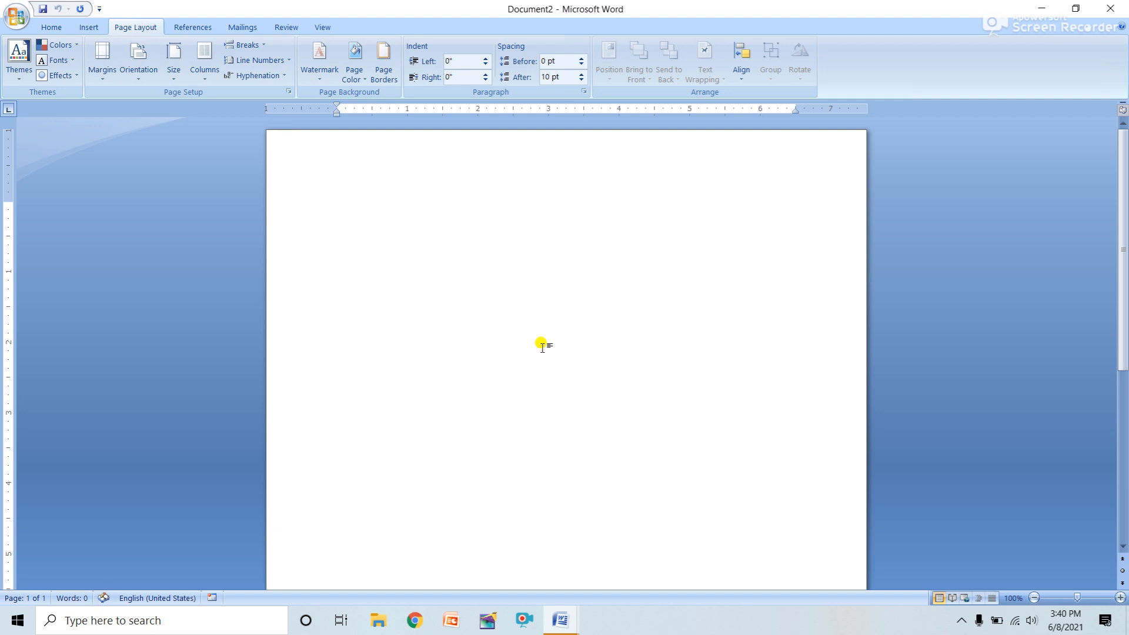
scroll(542, 345, "up", 5, "ctrl")
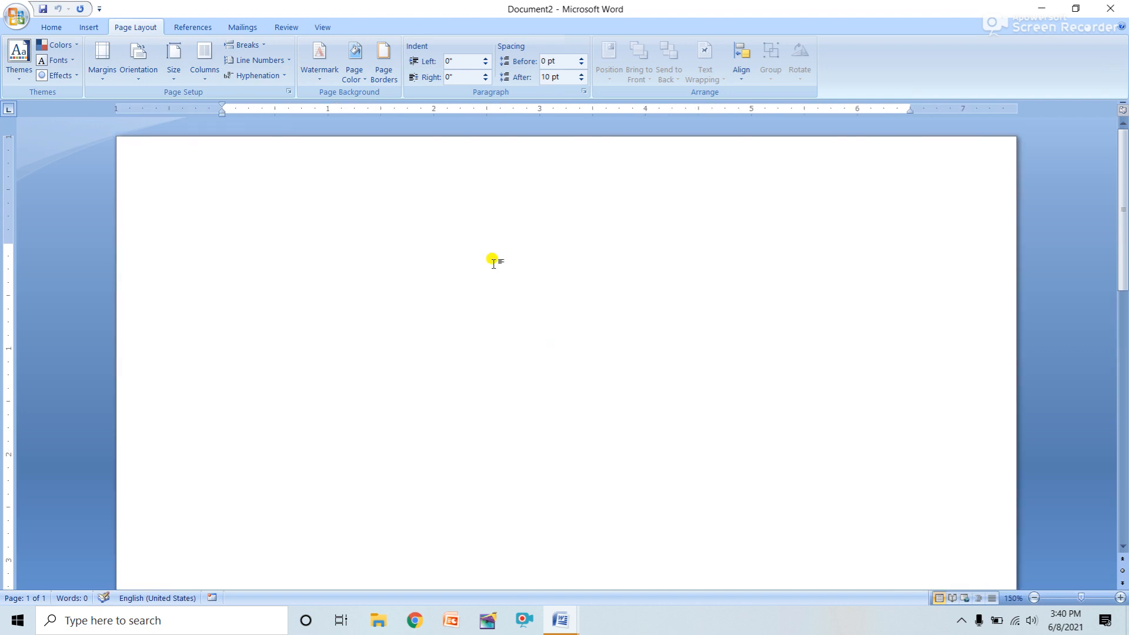
type("=rand()")
key("Return")
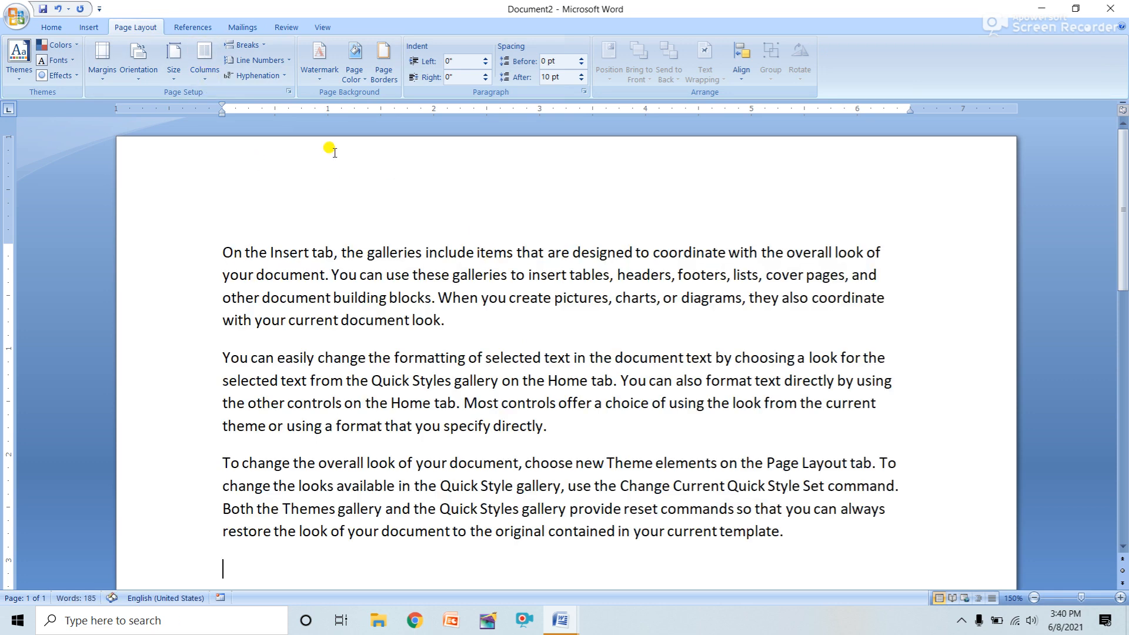
Step: Start a custom watermark of the picture type and view the default Pictures folder without choosing a file
left_click(320, 65)
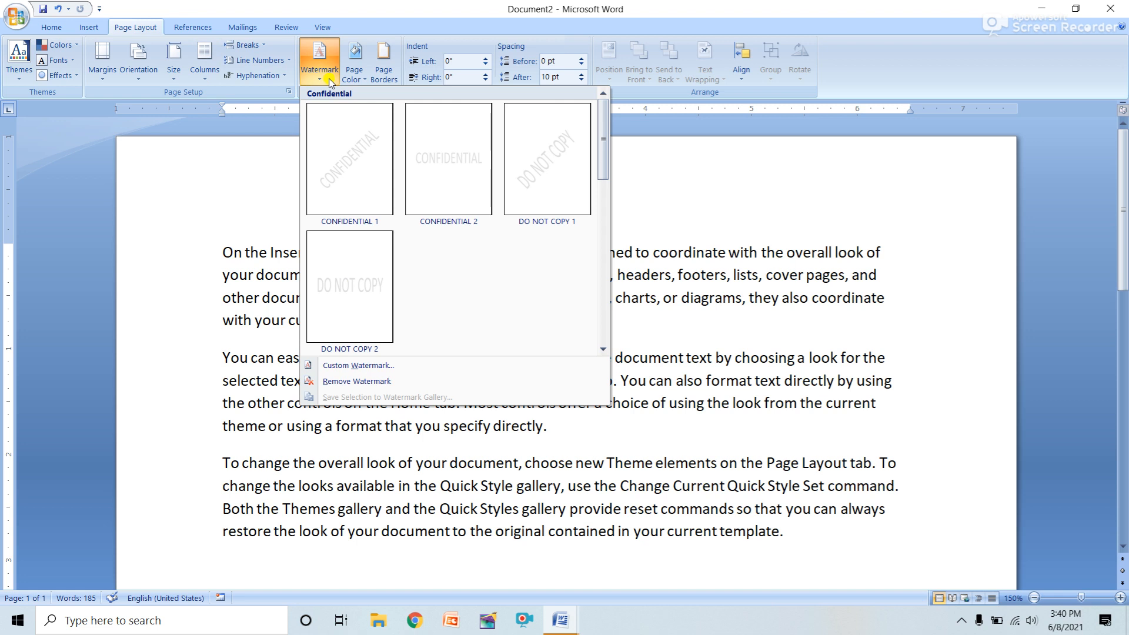
left_click(381, 366)
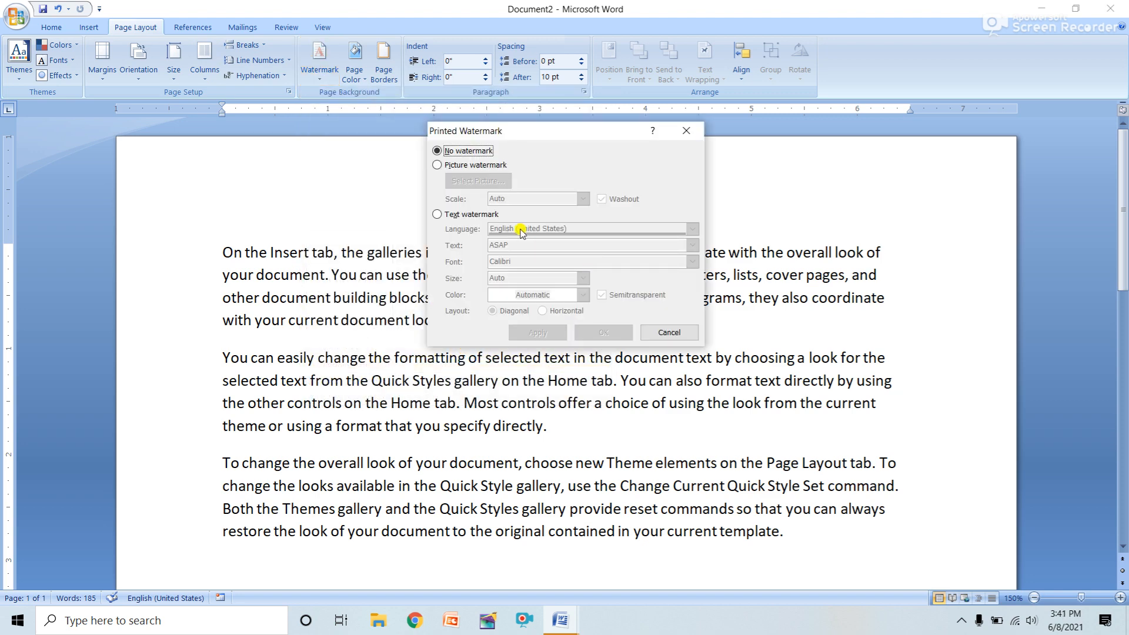
left_click(454, 166)
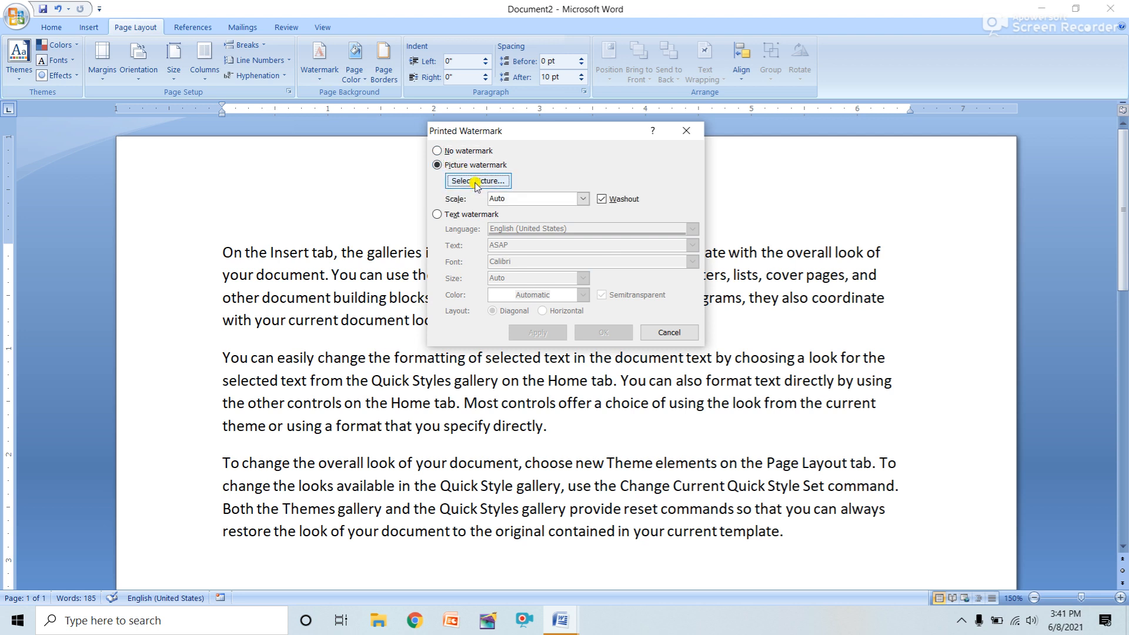
left_click(475, 181)
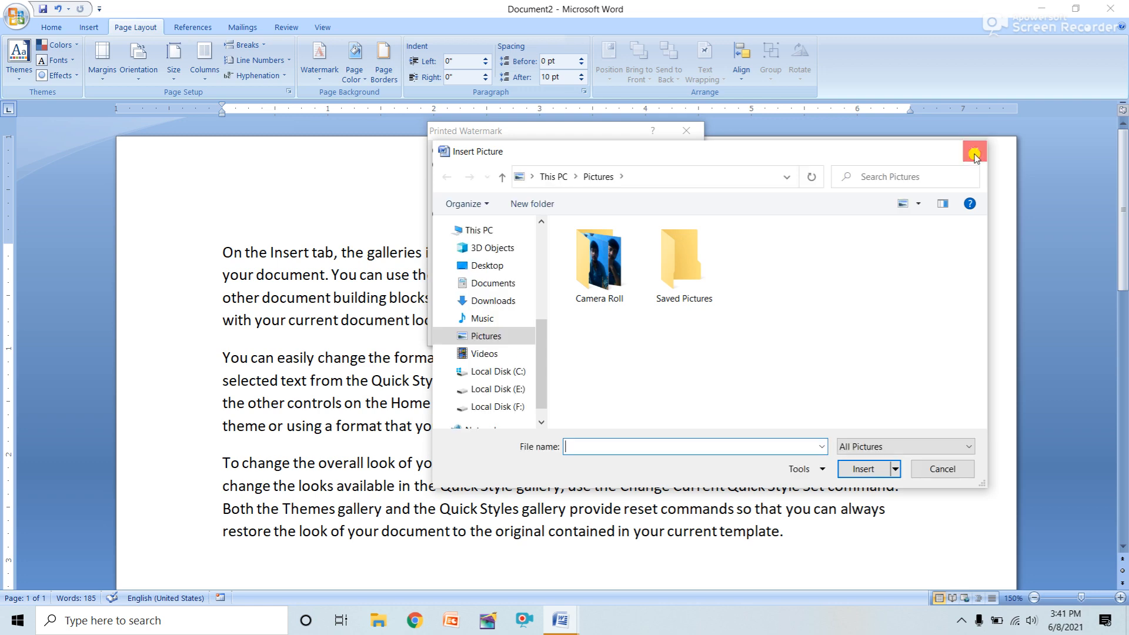
left_click(974, 151)
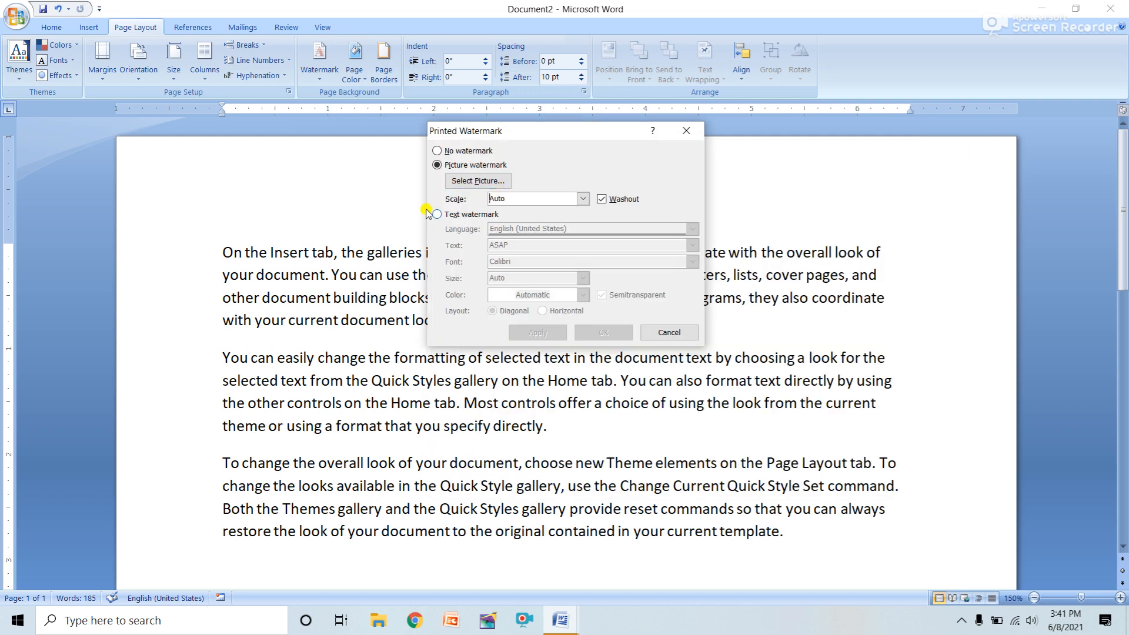
Step: Apply the picture 2609caa6b53241deab0adada1c8437df from E:\SOFTWARE\software\hd wallpaper as a watermark with Auto scale and washout
left_click(477, 181)
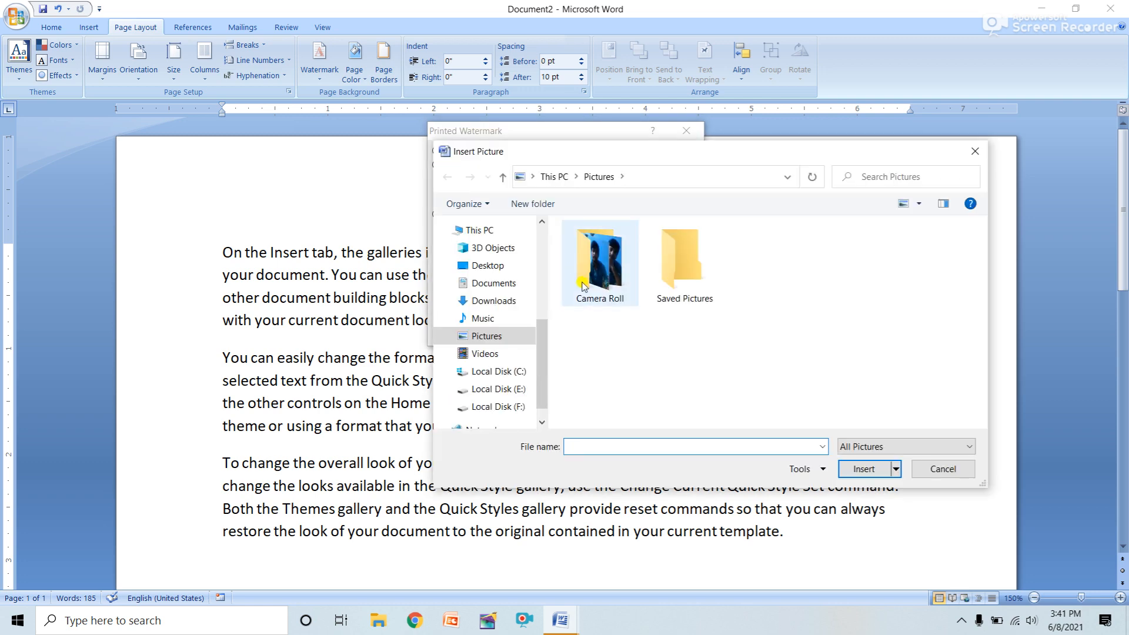
left_click(506, 406)
left_click(511, 391)
double_click(600, 247)
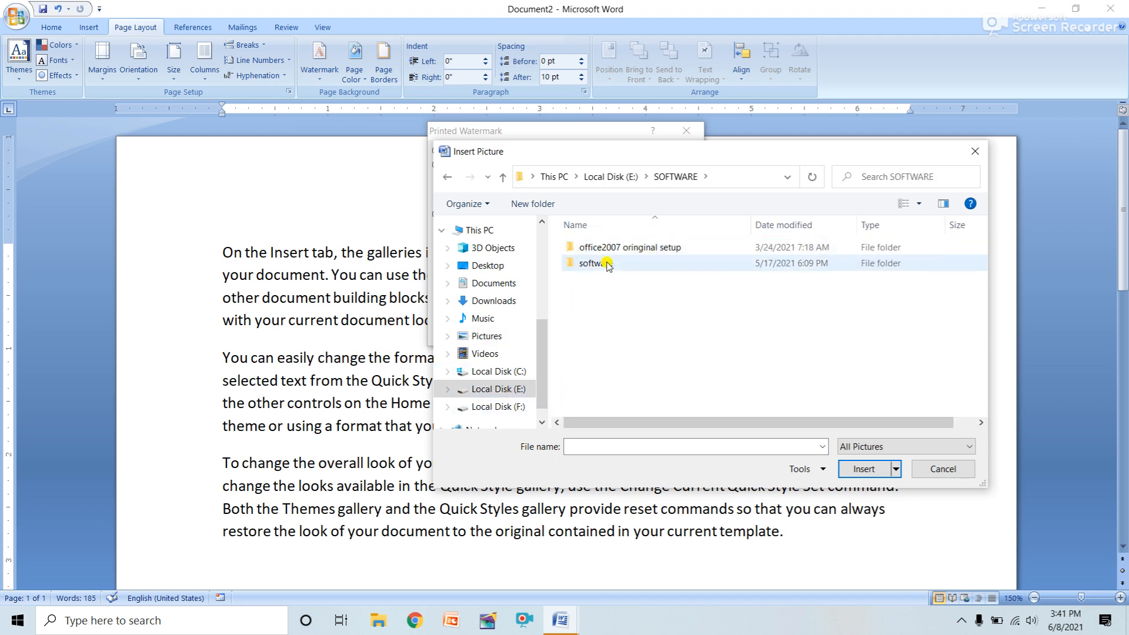
double_click(606, 265)
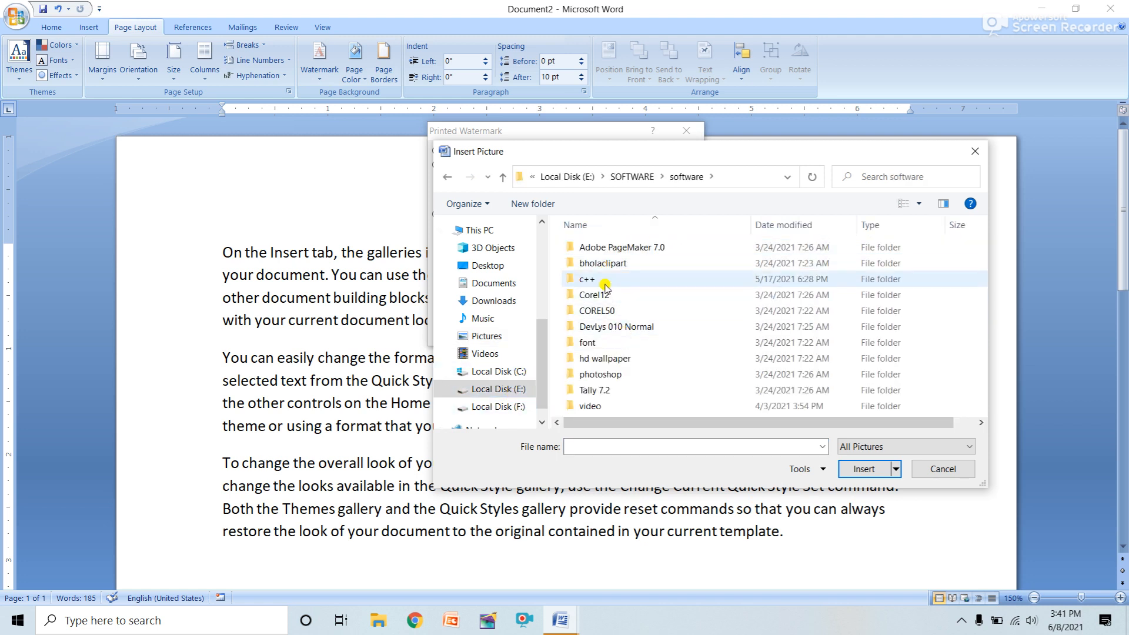
double_click(605, 358)
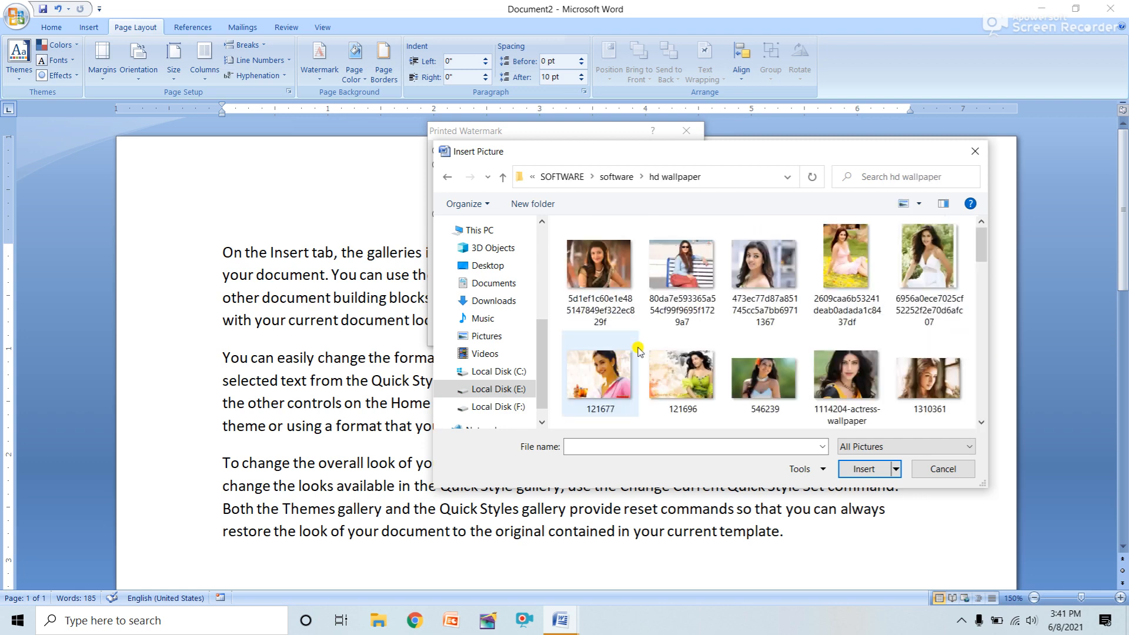
left_click(835, 272)
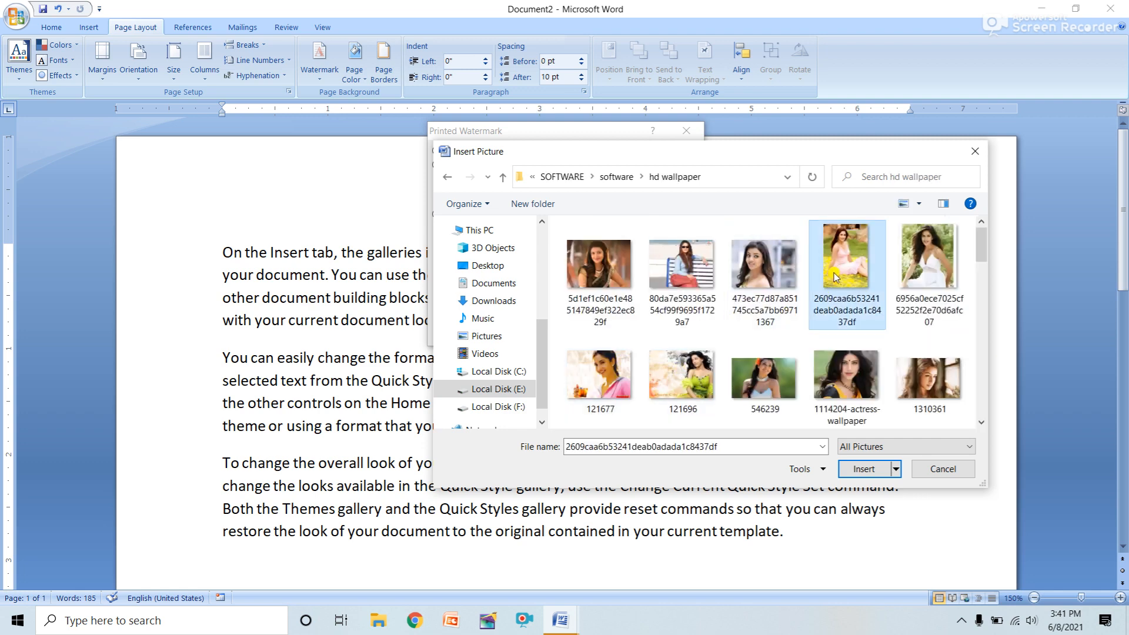
left_click(860, 471)
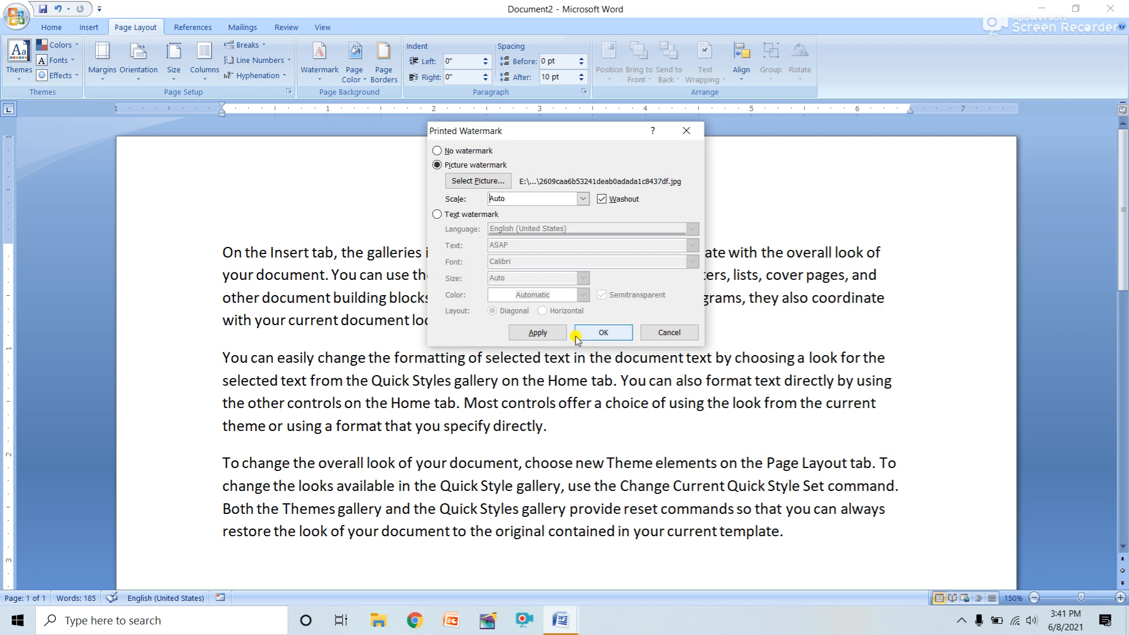
left_click(603, 333)
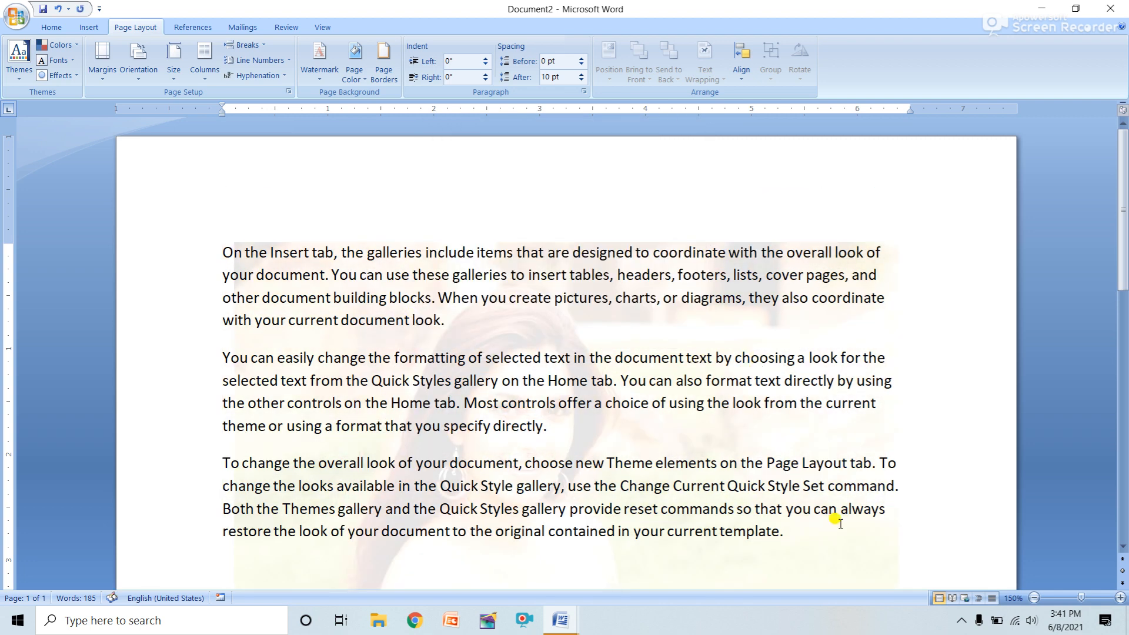
Step: Examine how the picture watermark appears behind the sample paragraphs across the page
scroll(714, 356, "down", 2)
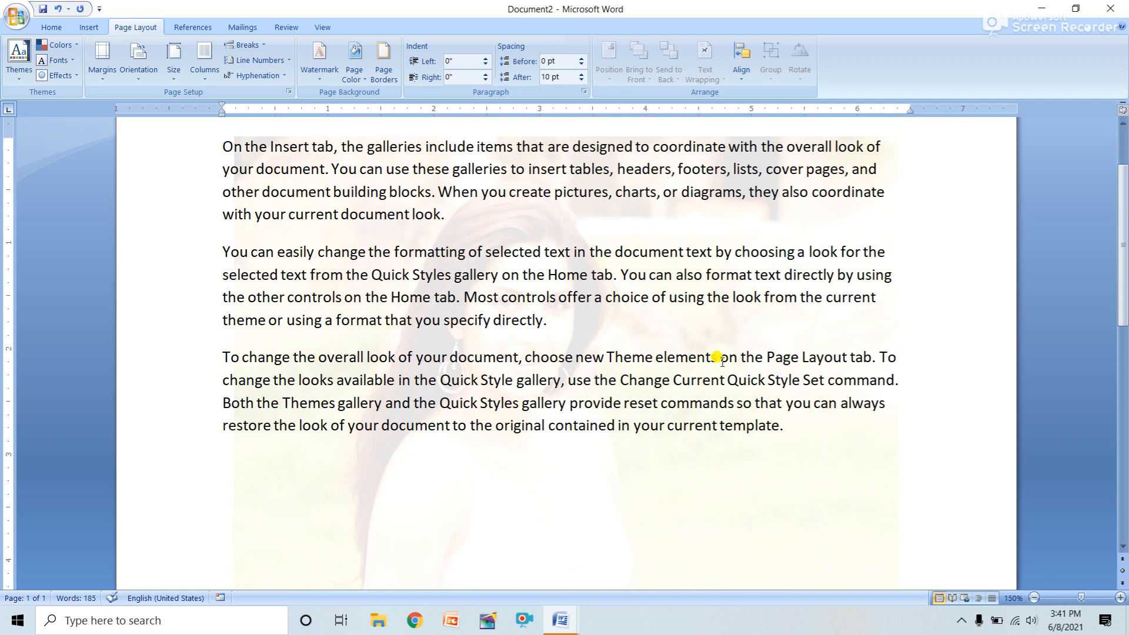
scroll(597, 318, "down", 2)
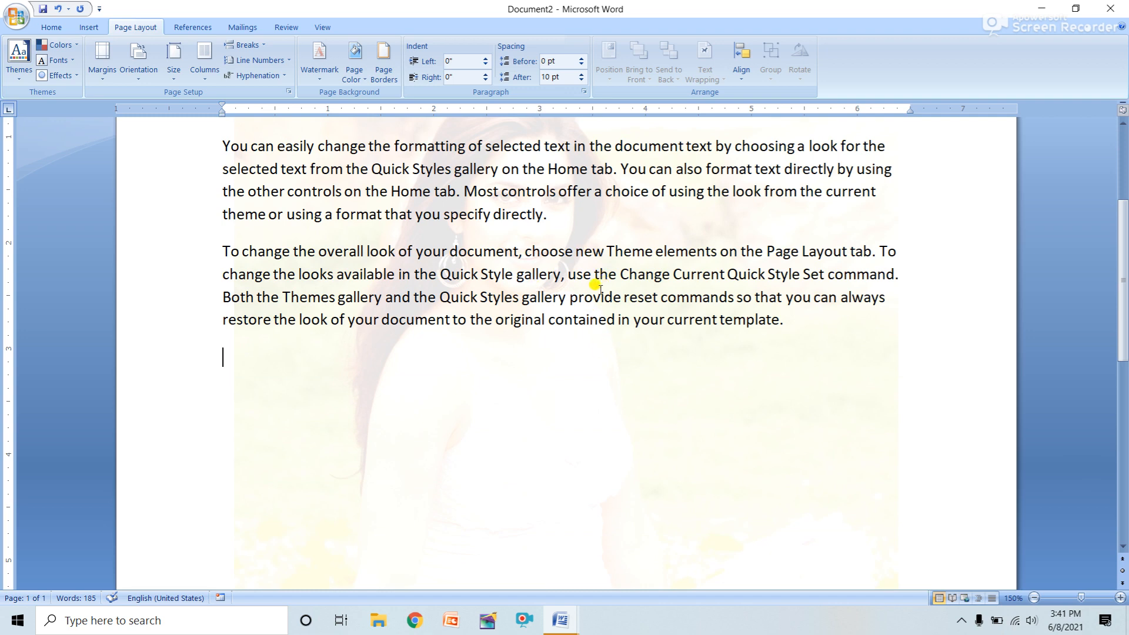
scroll(597, 296, "up", 1)
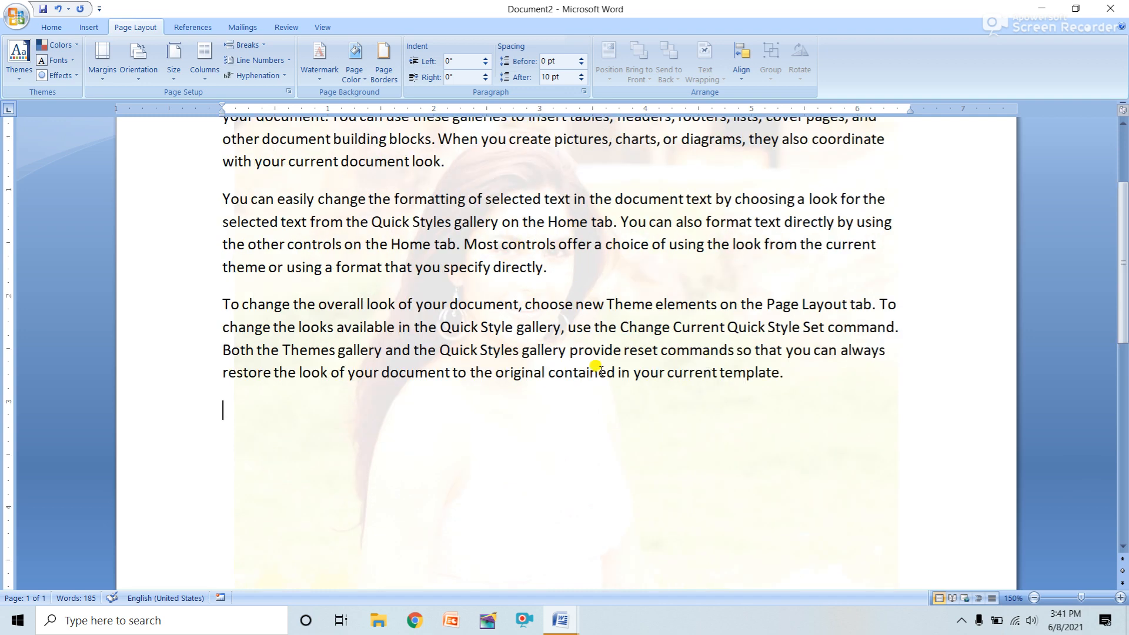
scroll(591, 368, "up", 2)
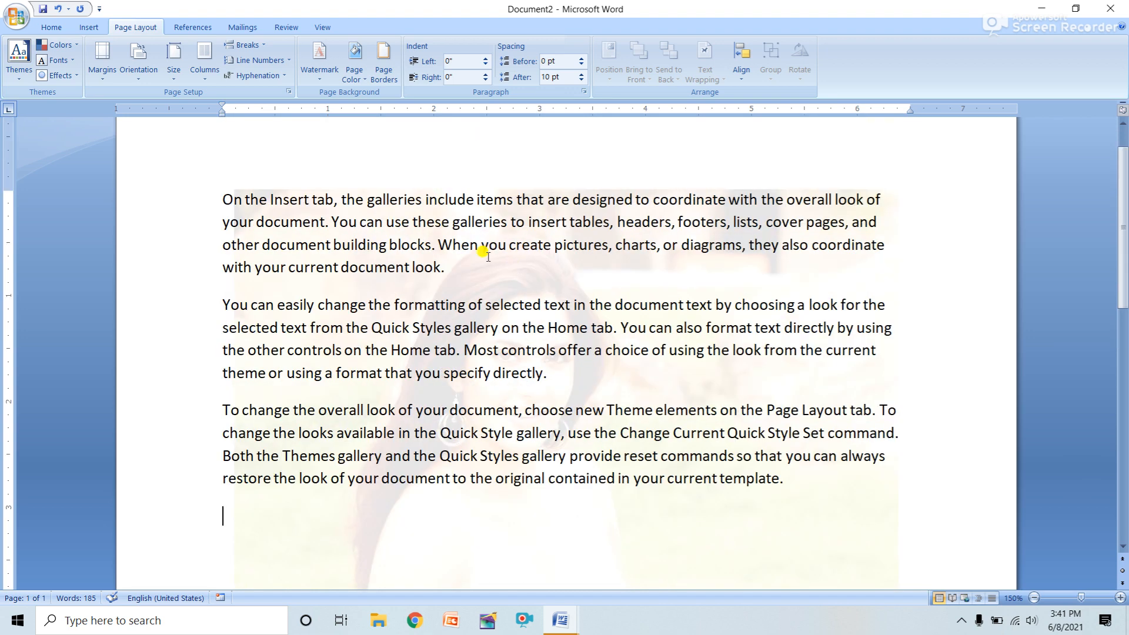
scroll(682, 367, "down", 2)
scroll(682, 364, "up", 1)
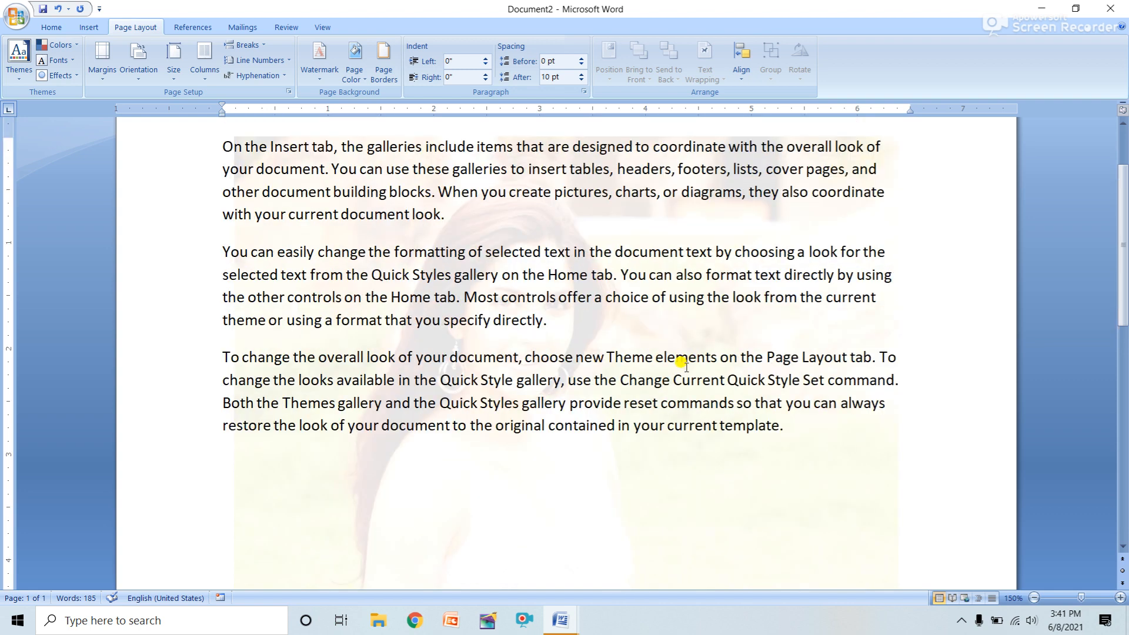
scroll(682, 363, "up", 1)
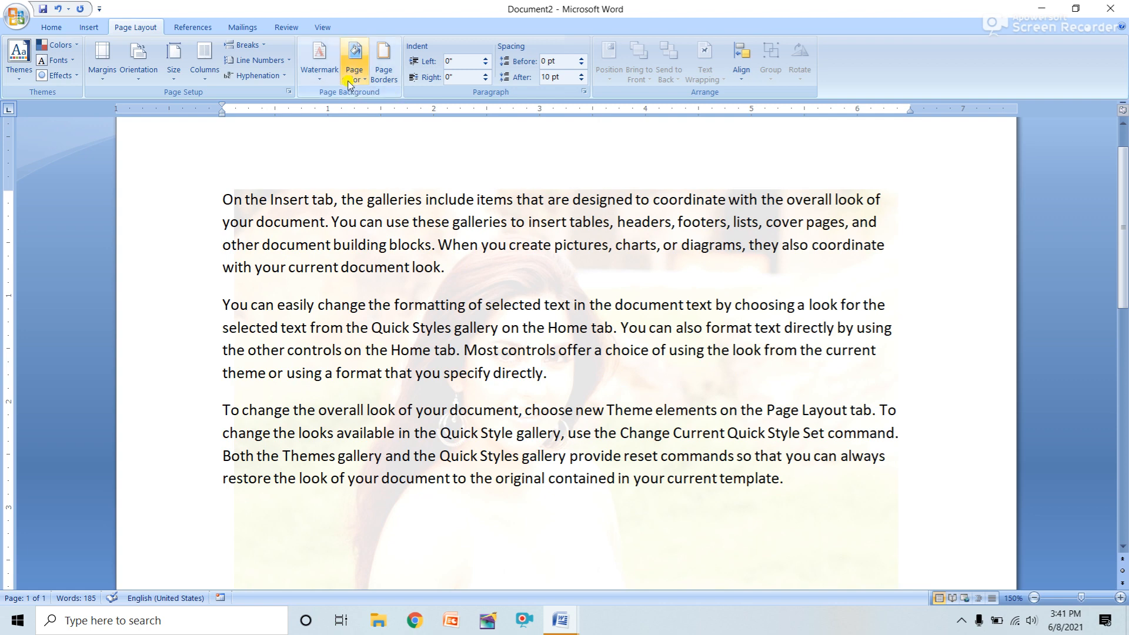
Step: Replace the picture watermark with a text watermark showing a person's first name in Calibri, Auto size, semitransparent and diagonal
left_click(311, 78)
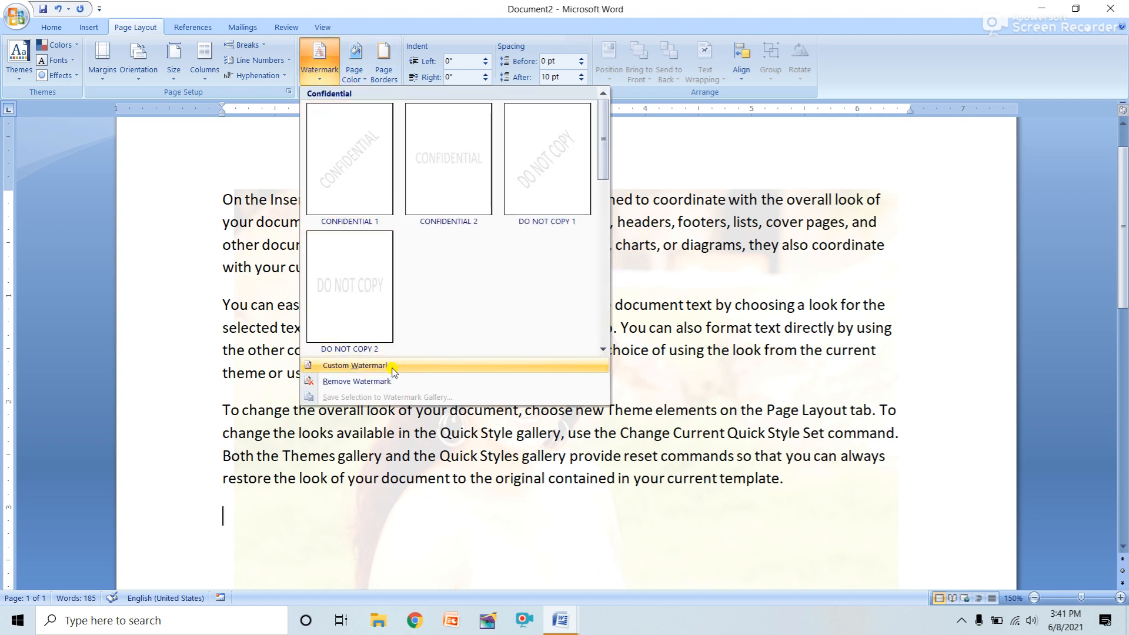
left_click(392, 368)
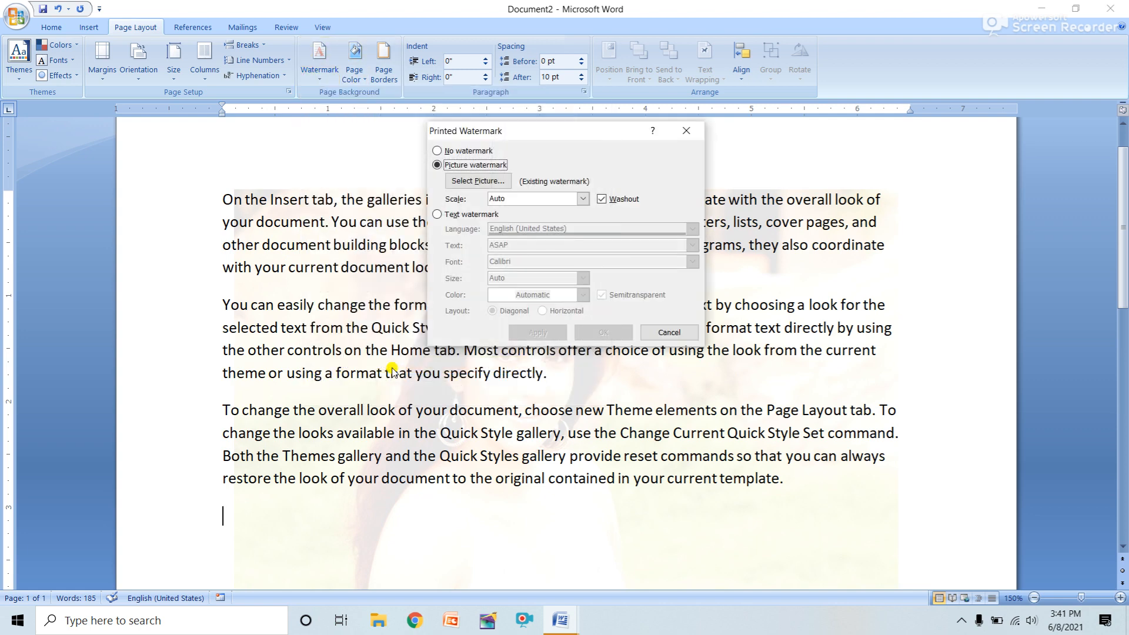
left_click(457, 214)
left_click_drag(510, 246, 489, 233)
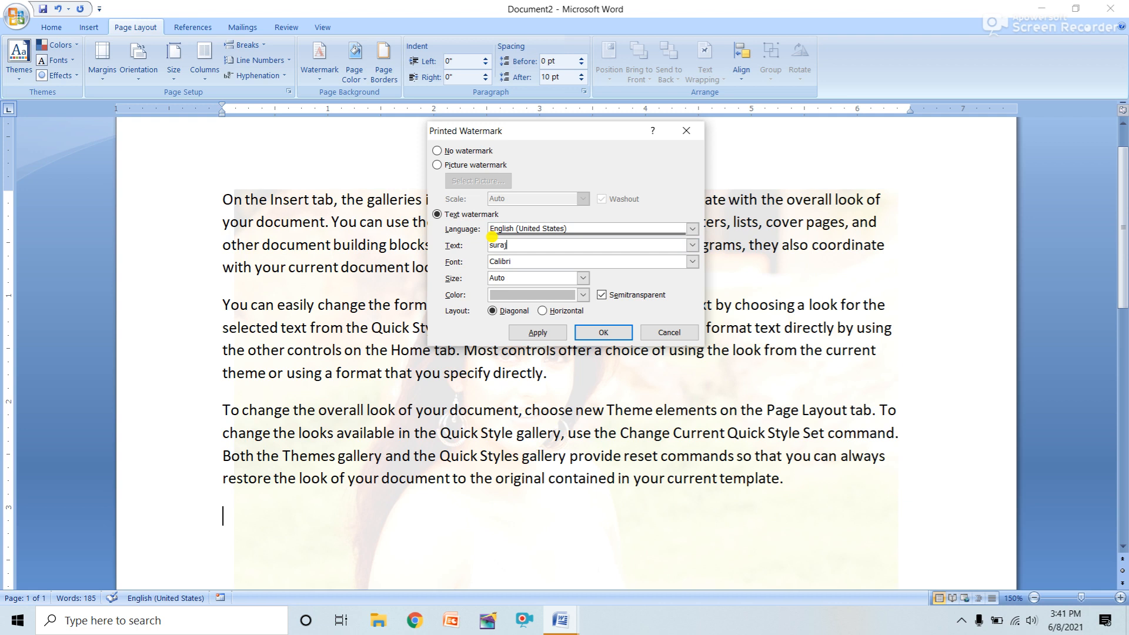
left_click(960, 620)
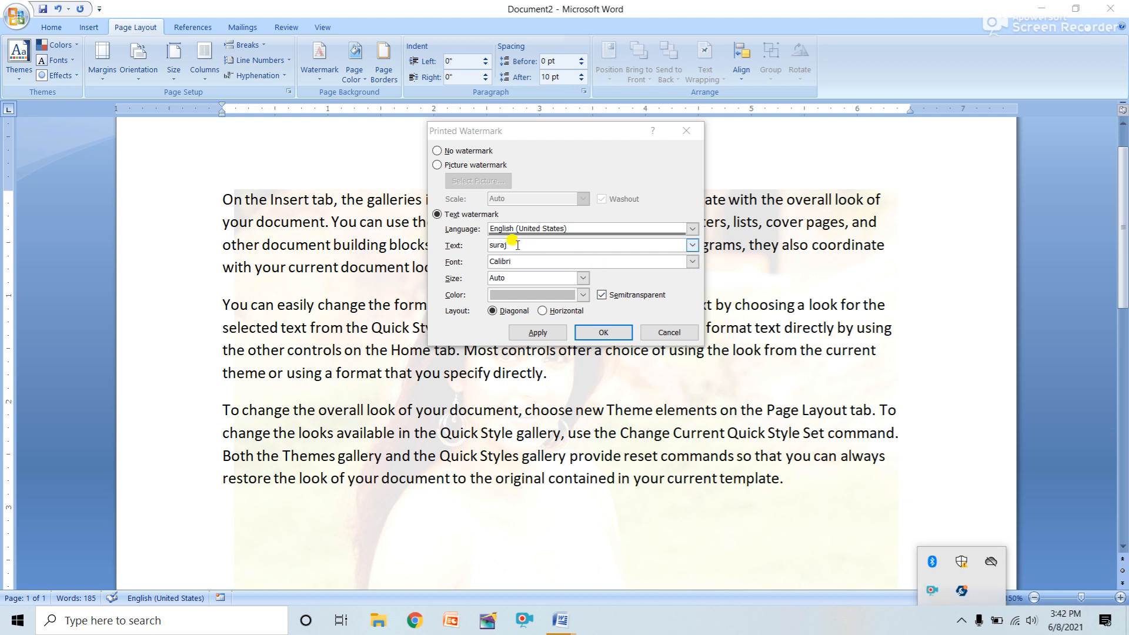
left_click(604, 333)
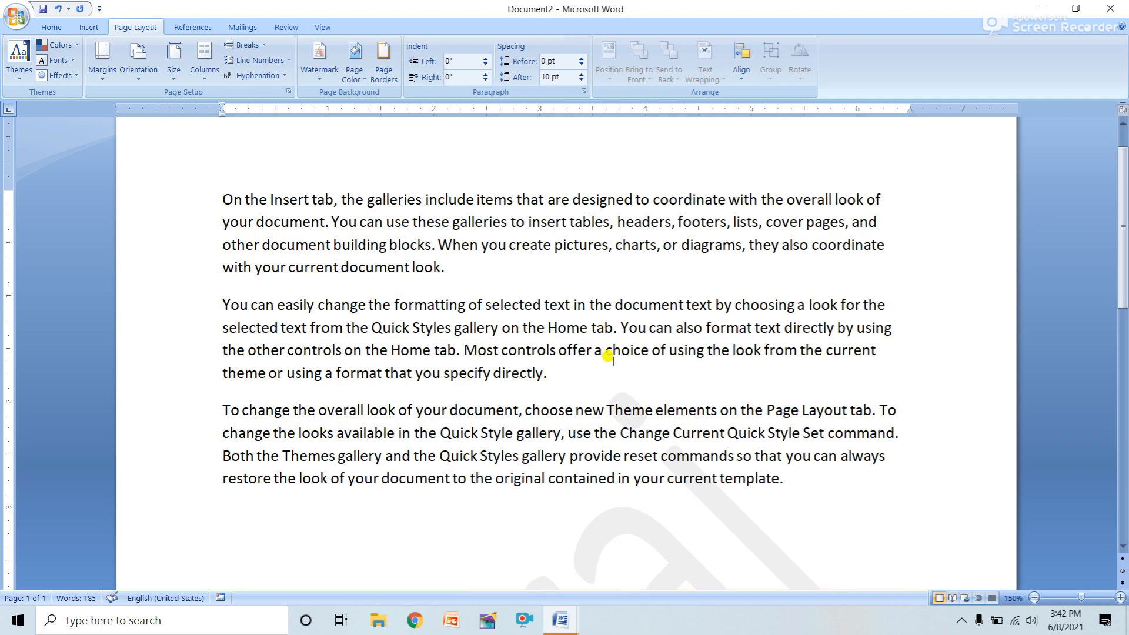
scroll(608, 356, "down", 10)
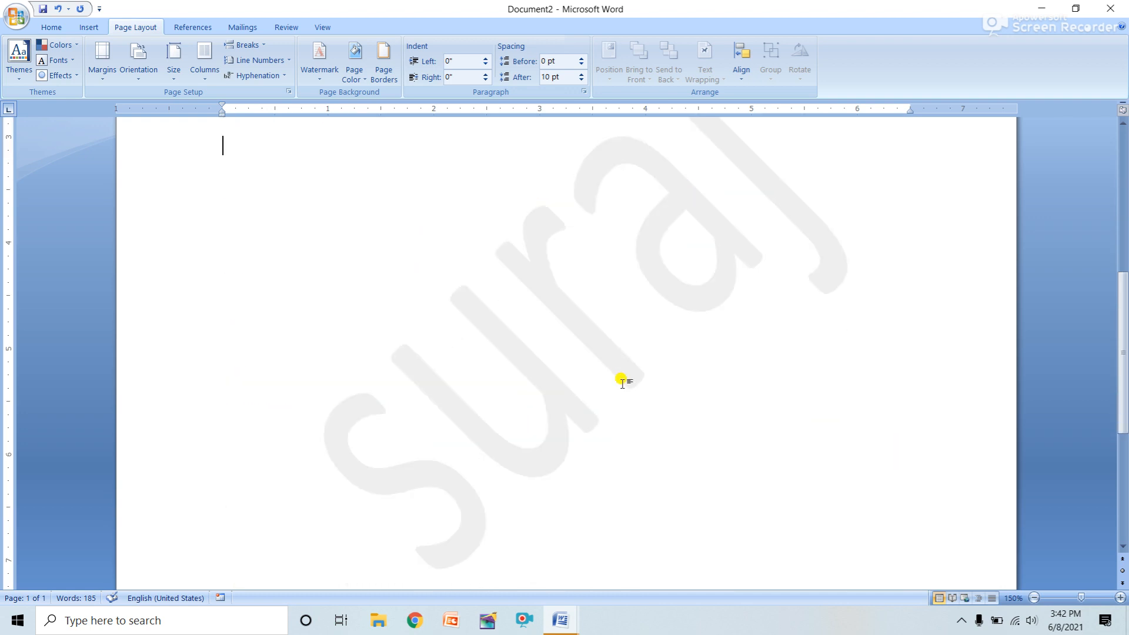
Step: Copy the text from the end of the first paragraph through the third paragraph and paste it twice after the last paragraph
scroll(614, 365, "up", 3)
left_click_drag(854, 281, 360, 119)
key("ctrl+c")
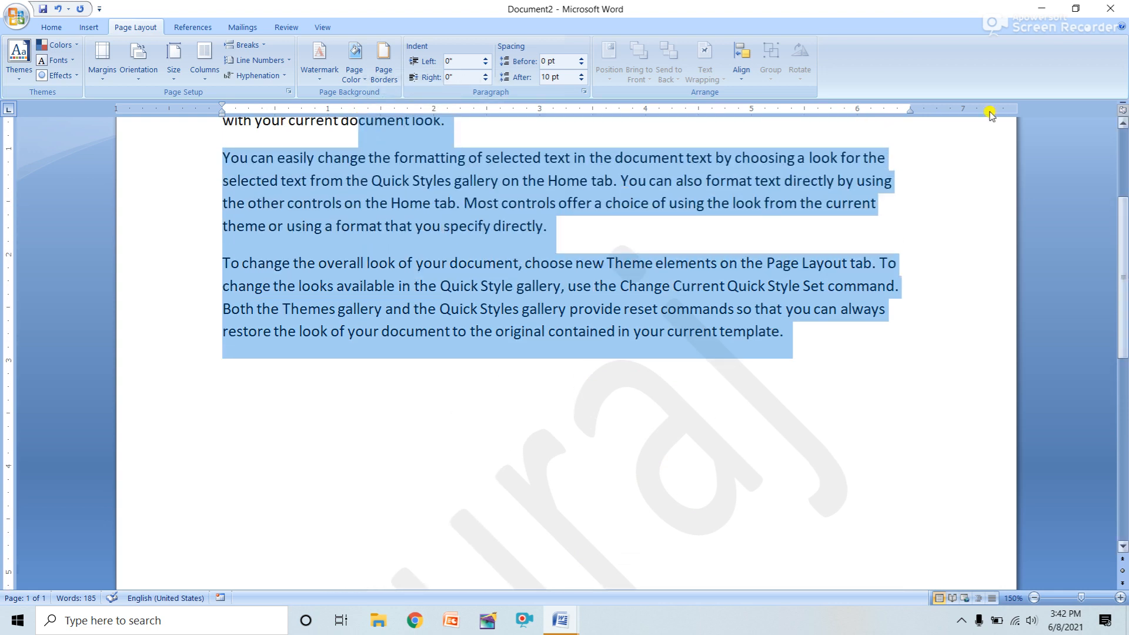
left_click(51, 27)
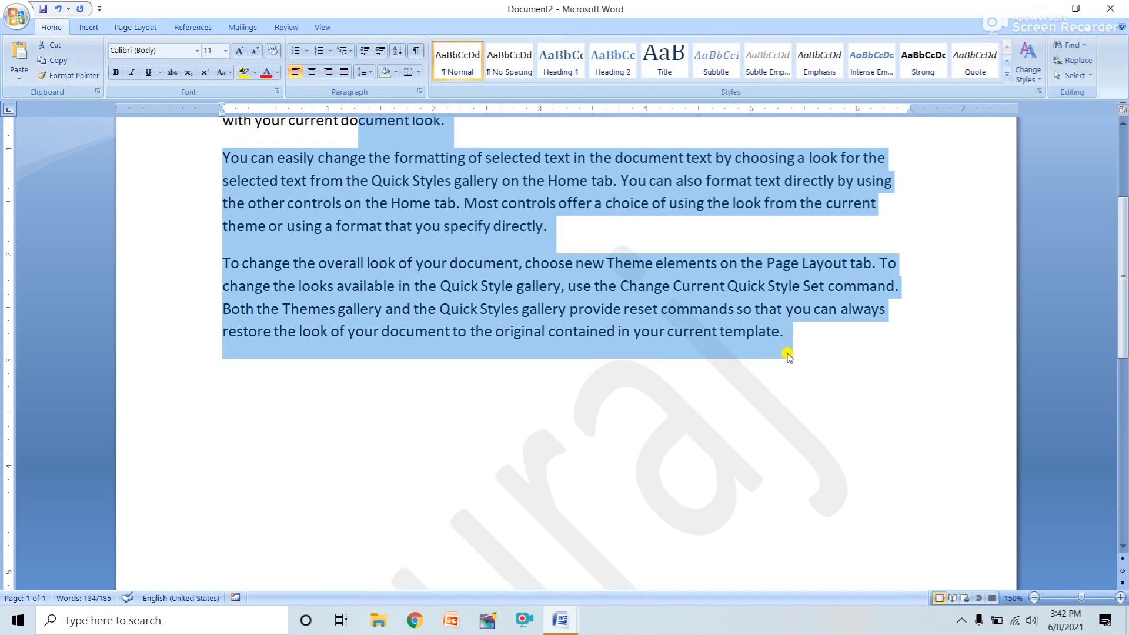
left_click(786, 333)
left_click(19, 55)
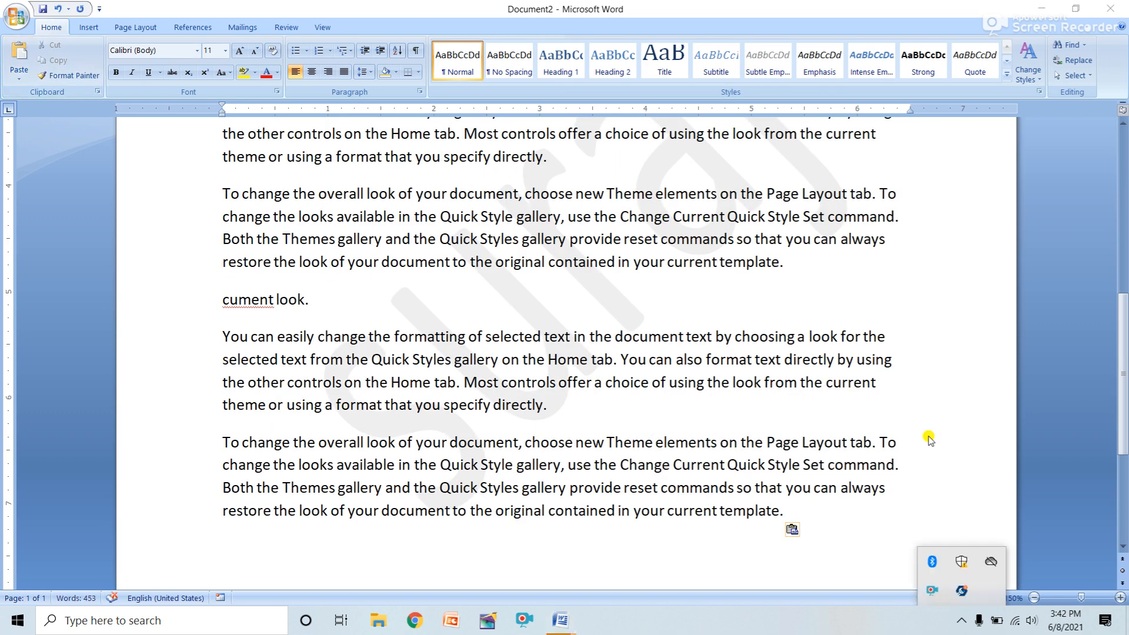
scroll(811, 538, "down", 4)
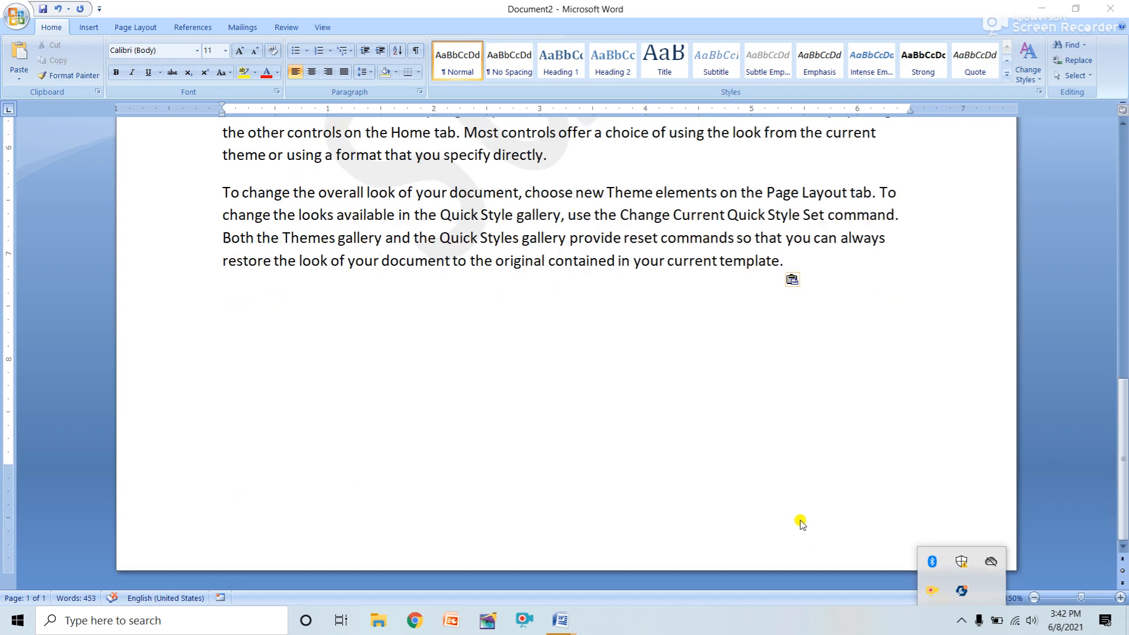
scroll(766, 486, "up", 4)
scroll(766, 486, "down", 5)
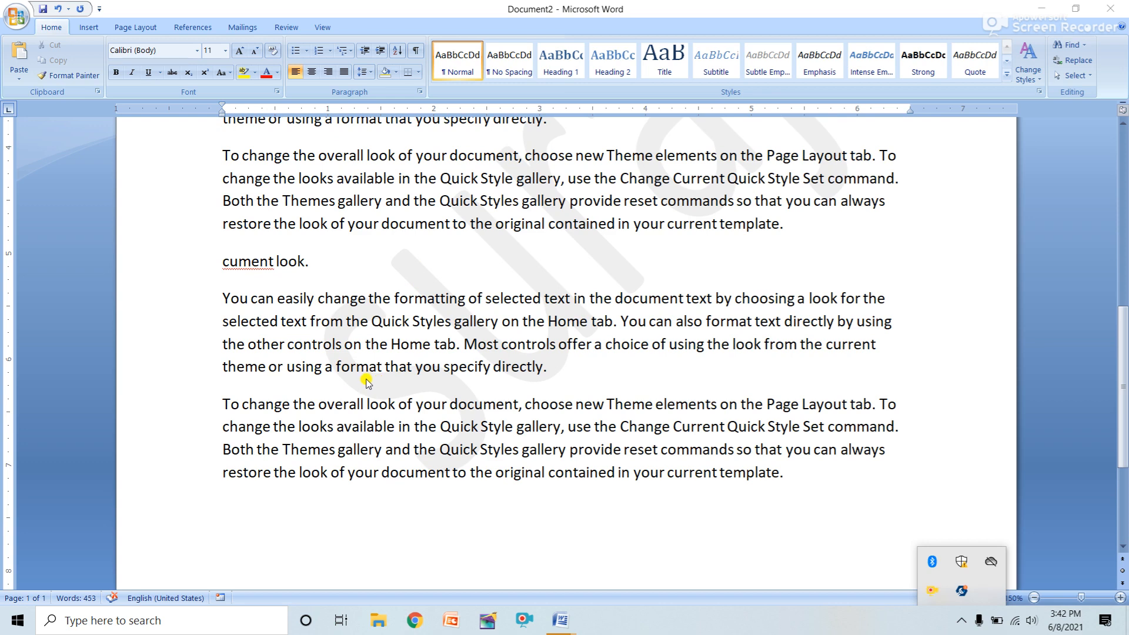
scroll(464, 332, "up", 2)
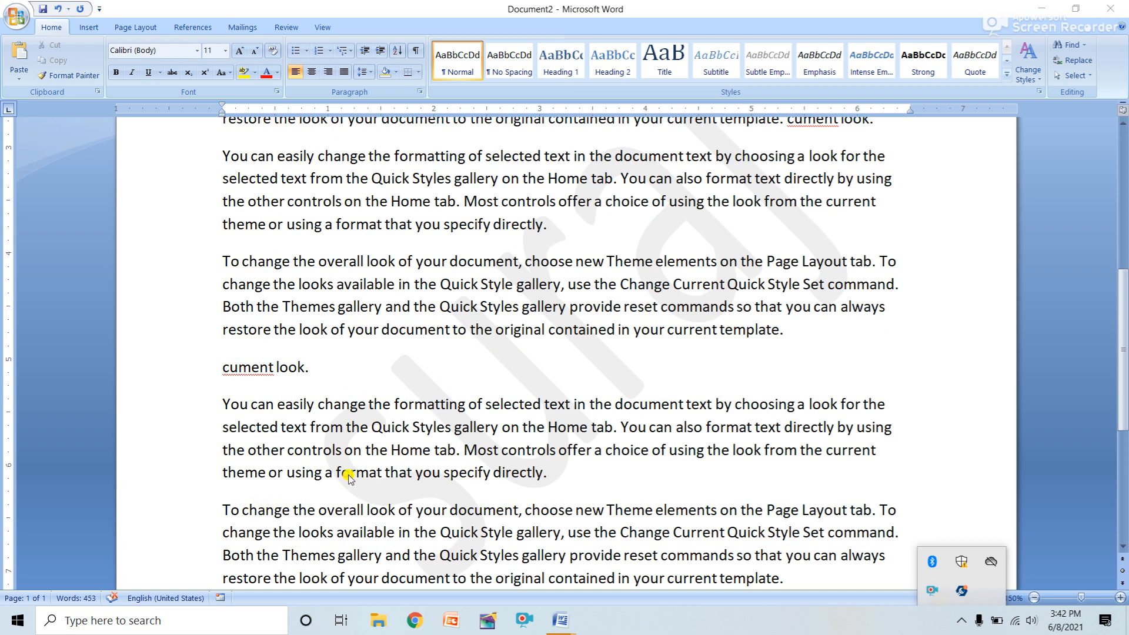
Step: Change the text watermark's color to standard red, keeping it semitransparent and diagonal, and inspect it across the page
left_click(97, 32)
left_click(141, 28)
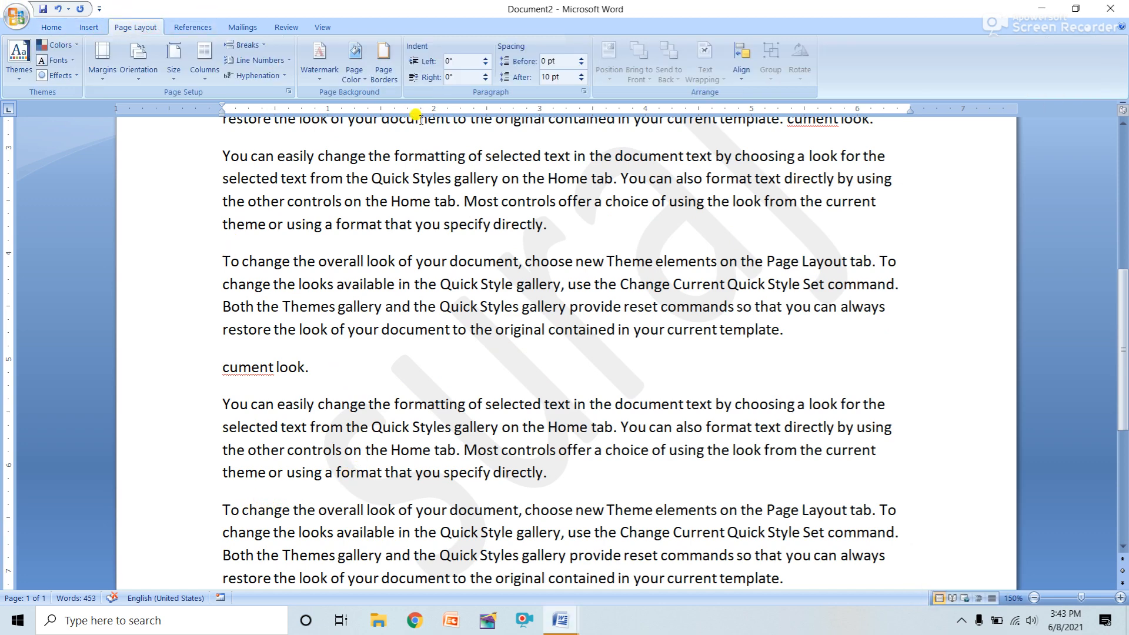
left_click(323, 76)
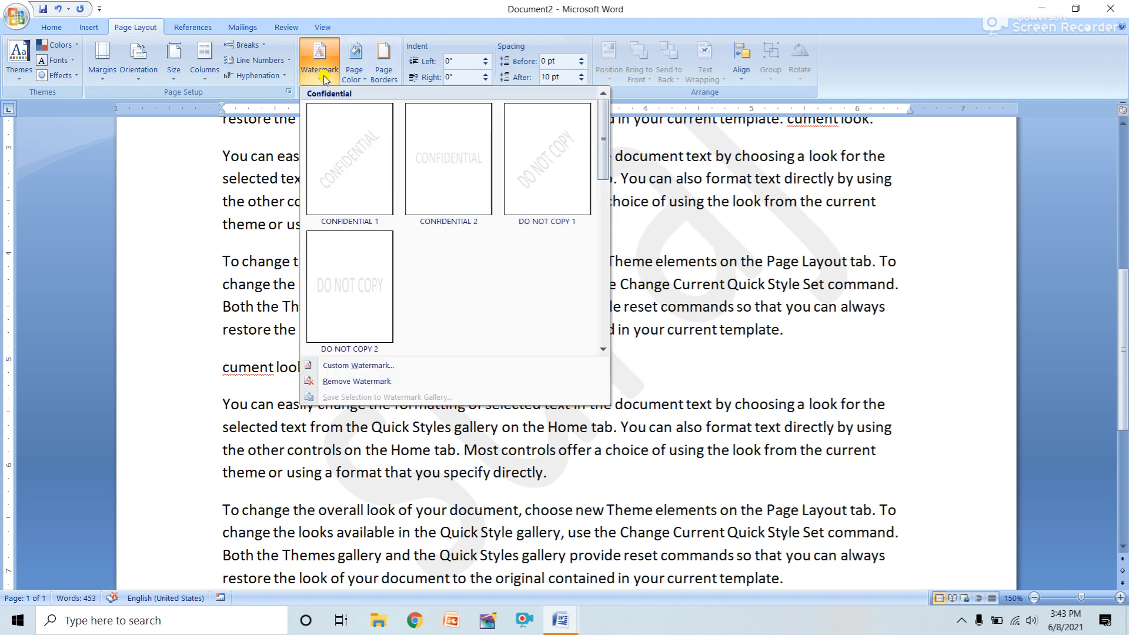
left_click(380, 366)
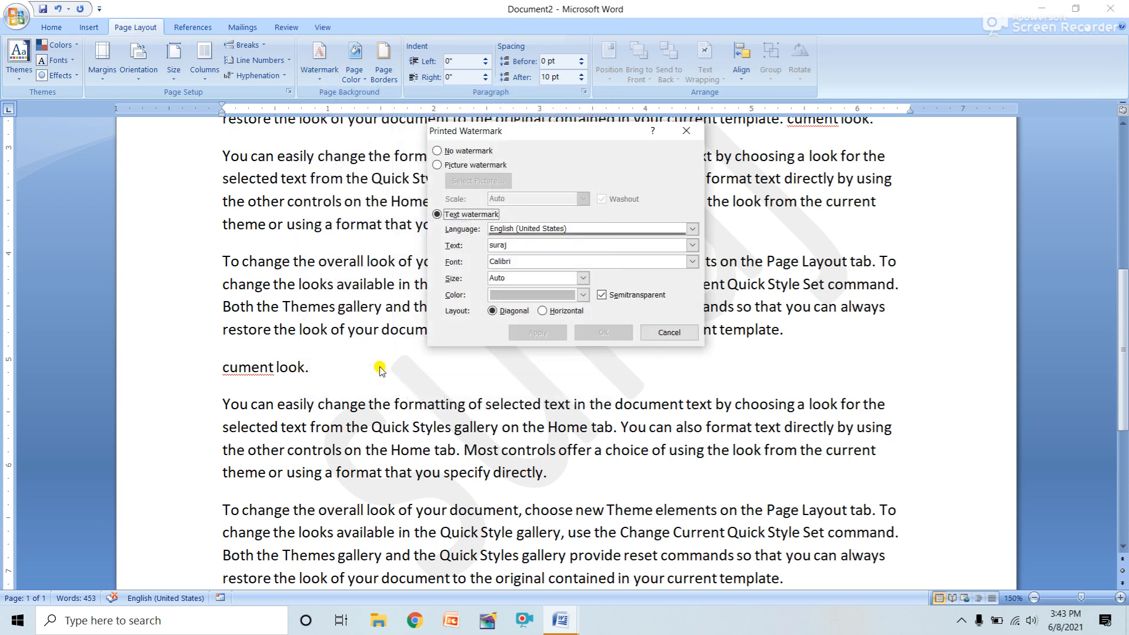
left_click(512, 297)
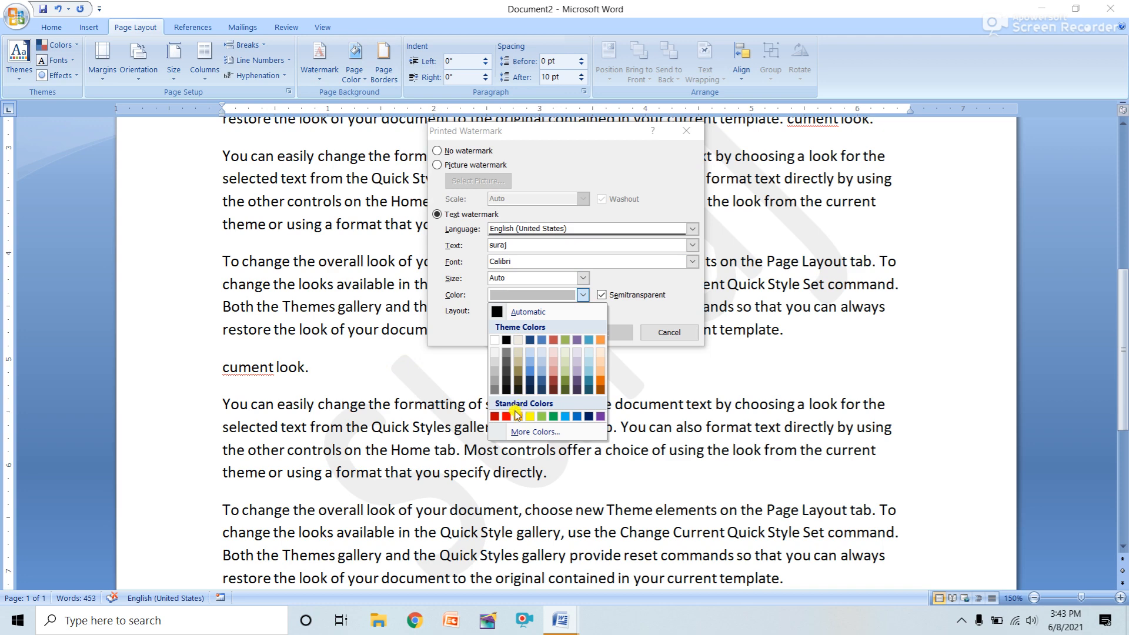
left_click(510, 416)
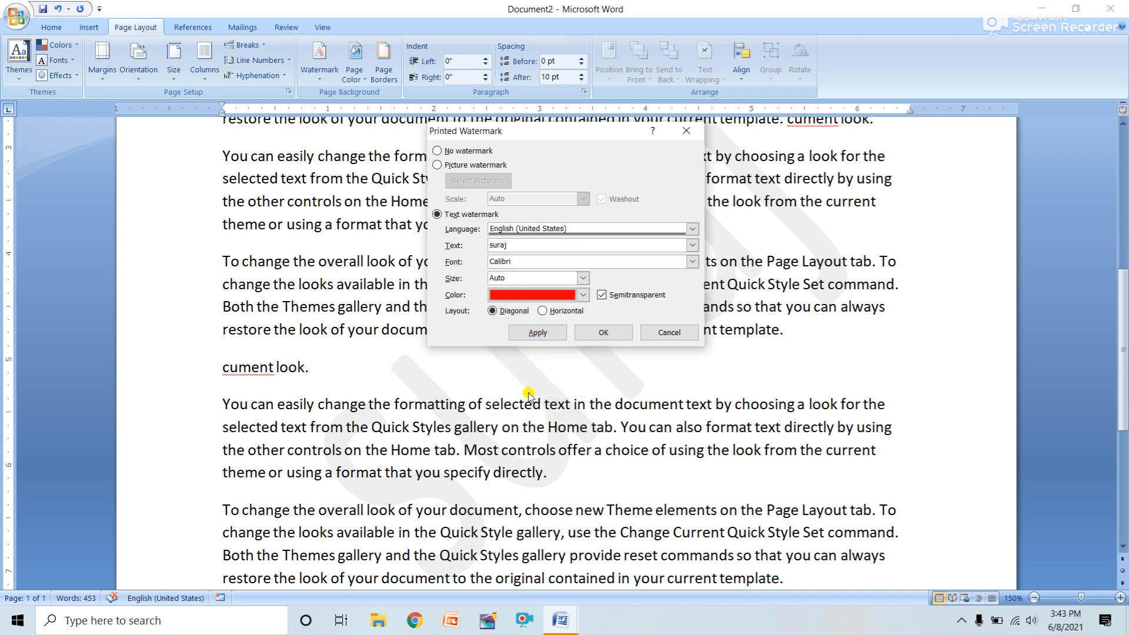
left_click(604, 333)
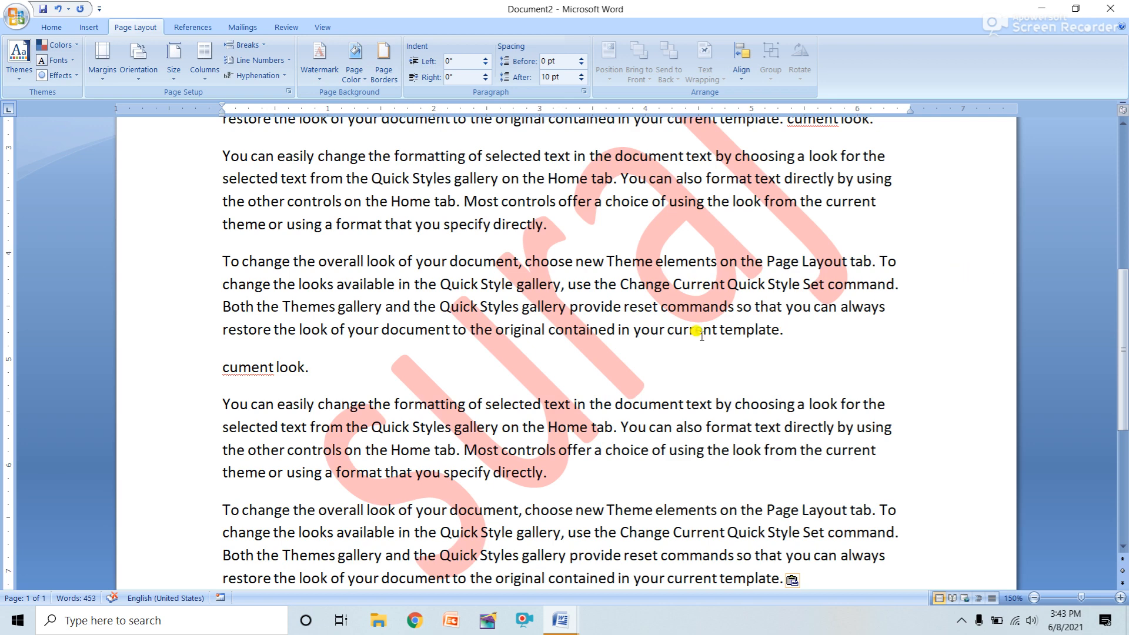
scroll(403, 462, "down", 3)
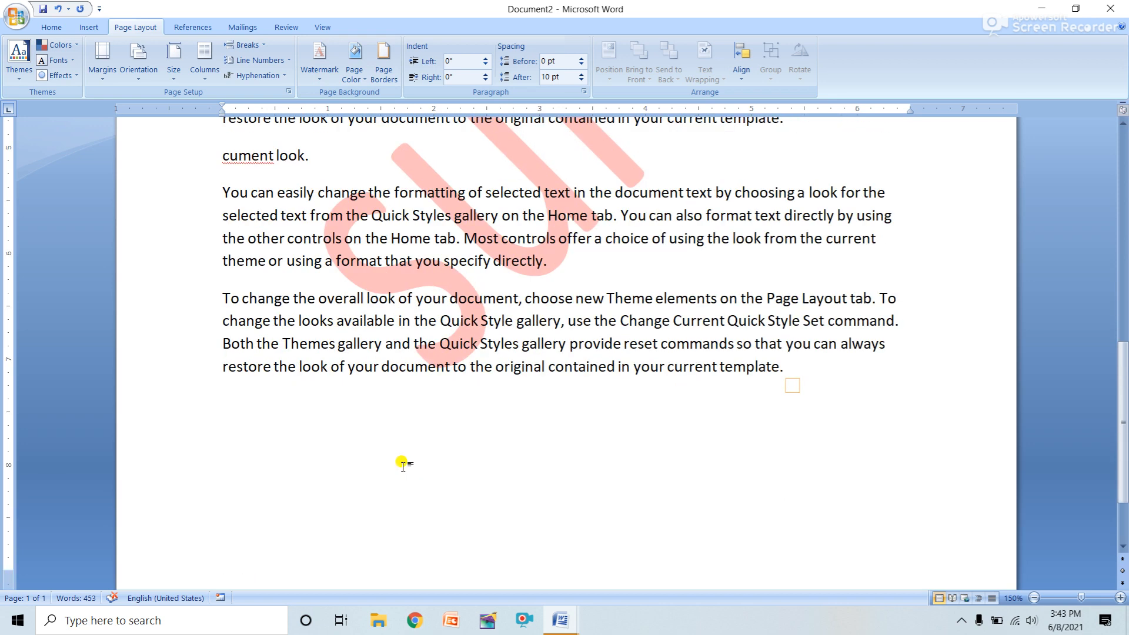
scroll(512, 366, "up", 2)
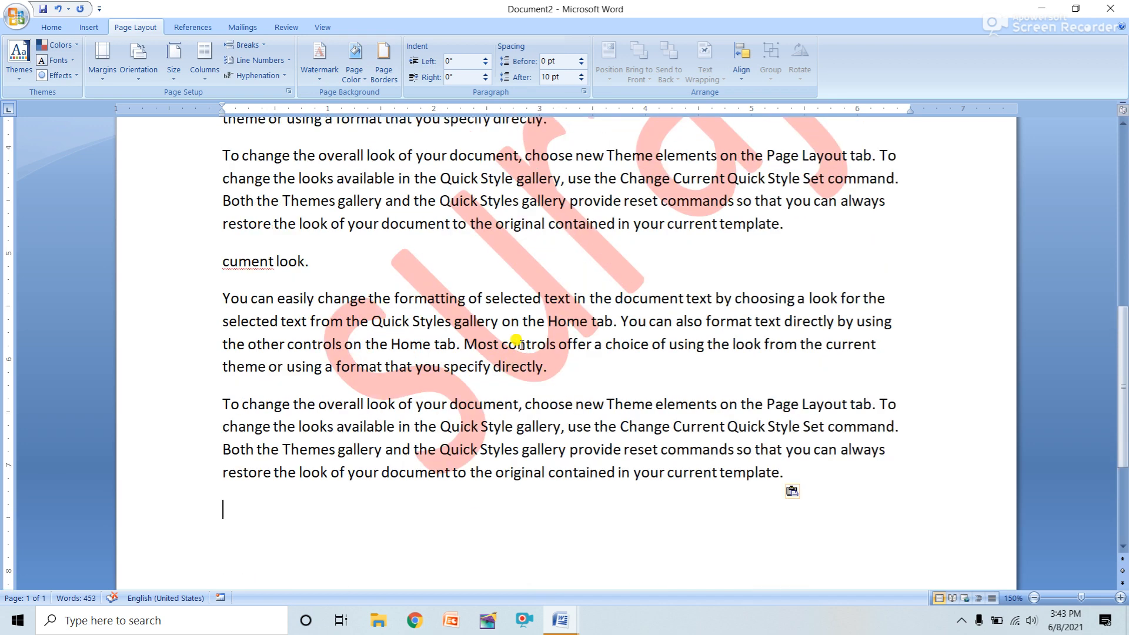
scroll(649, 303, "up", 6)
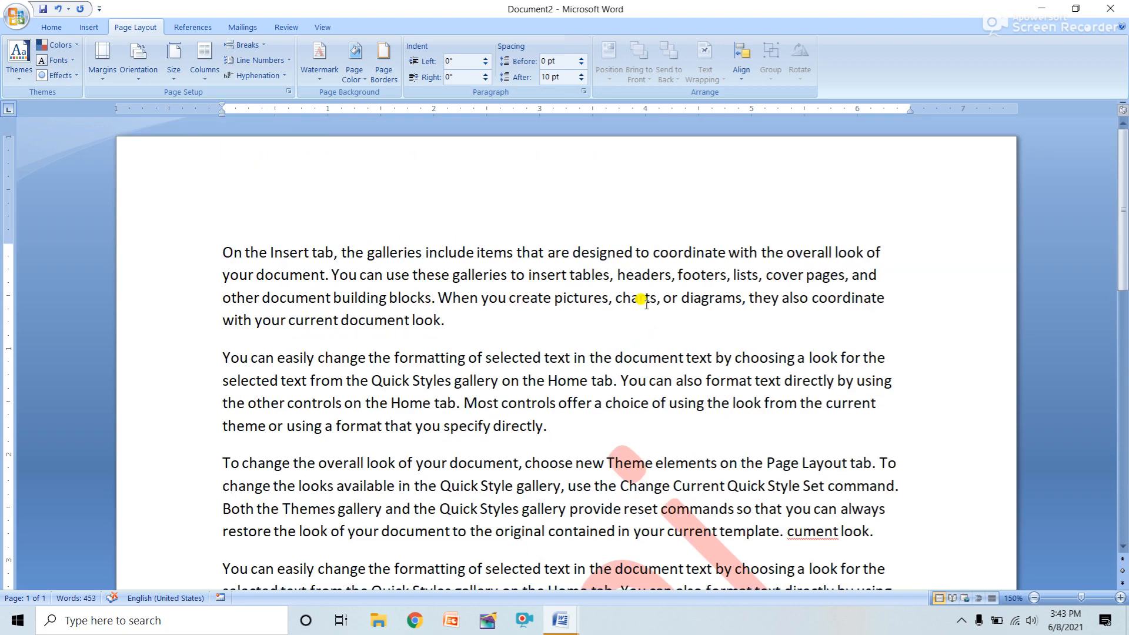
scroll(645, 301, "down", 3)
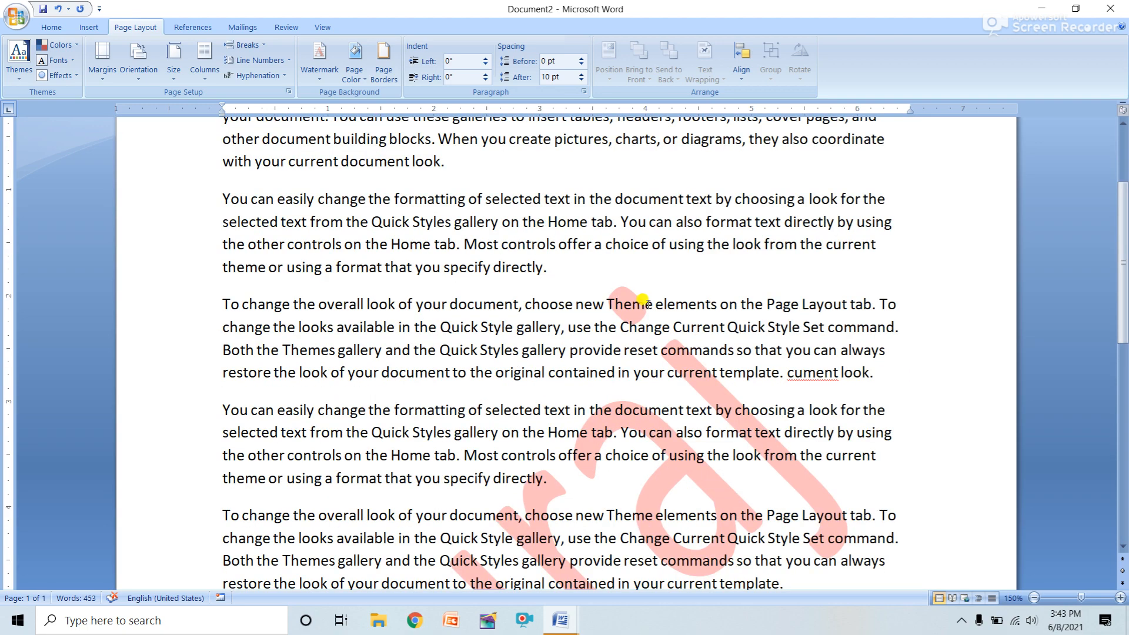
Step: Replace the text watermark with the picture 5d1ef1c60e1e485147849ef322ec829f.jpg from the hd wallpaper folder, using Auto scale and no washout
left_click(319, 62)
left_click(380, 365)
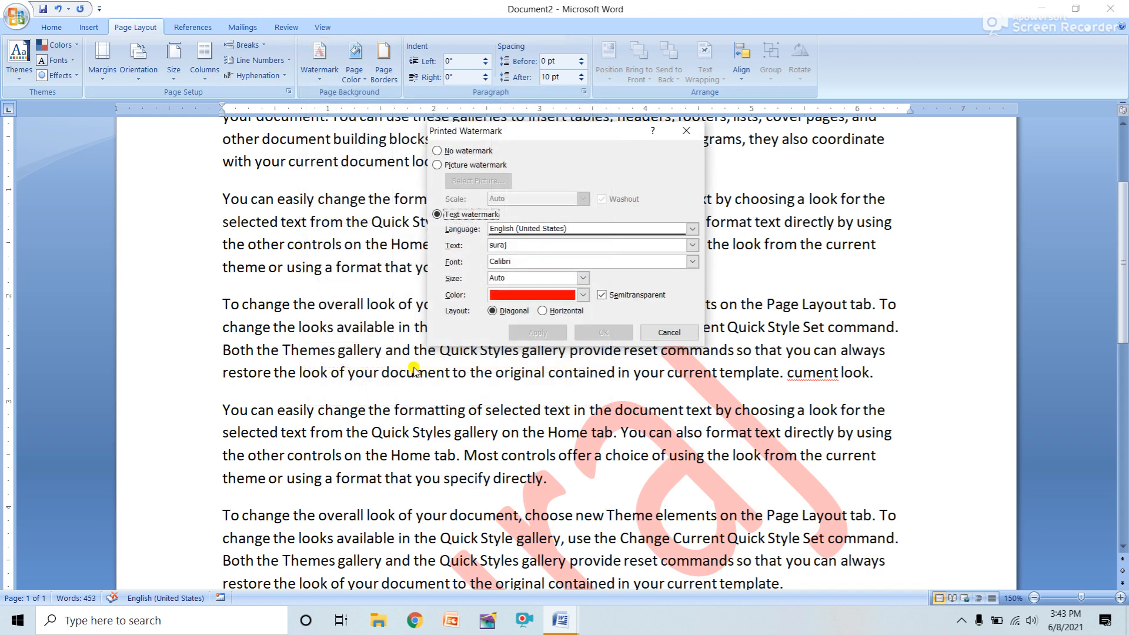
left_click(438, 167)
left_click(468, 180)
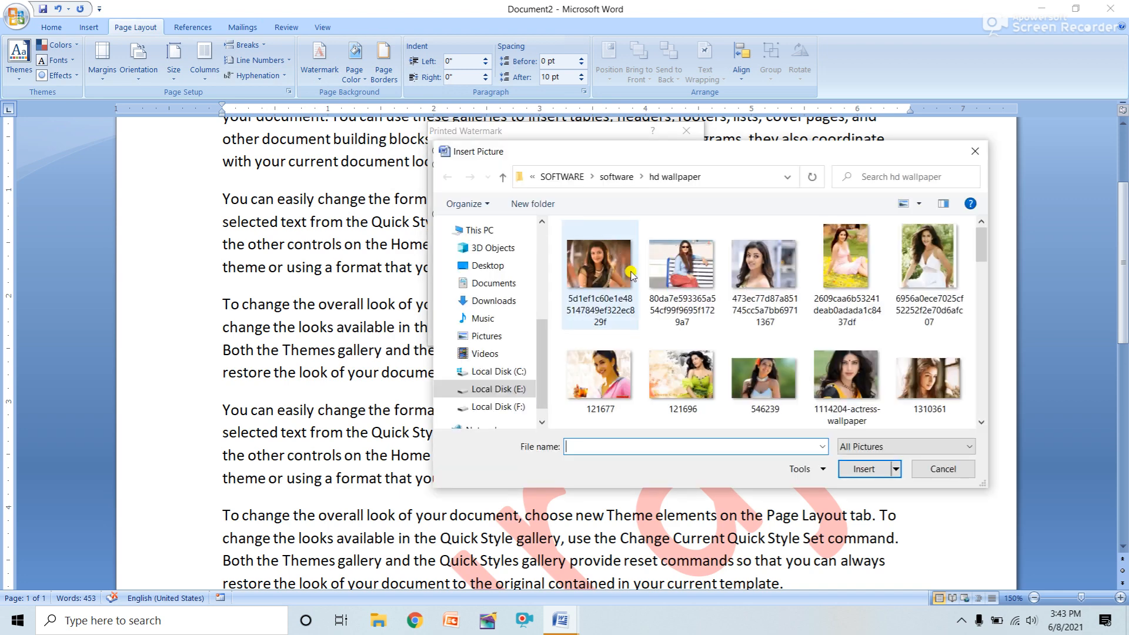
double_click(631, 275)
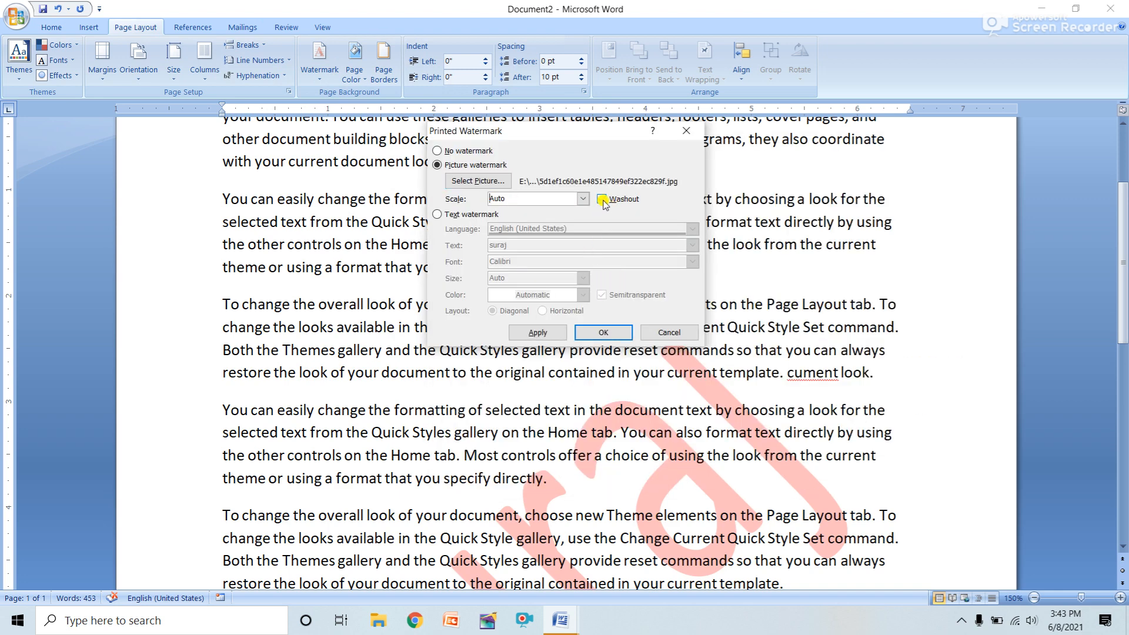
left_click(603, 332)
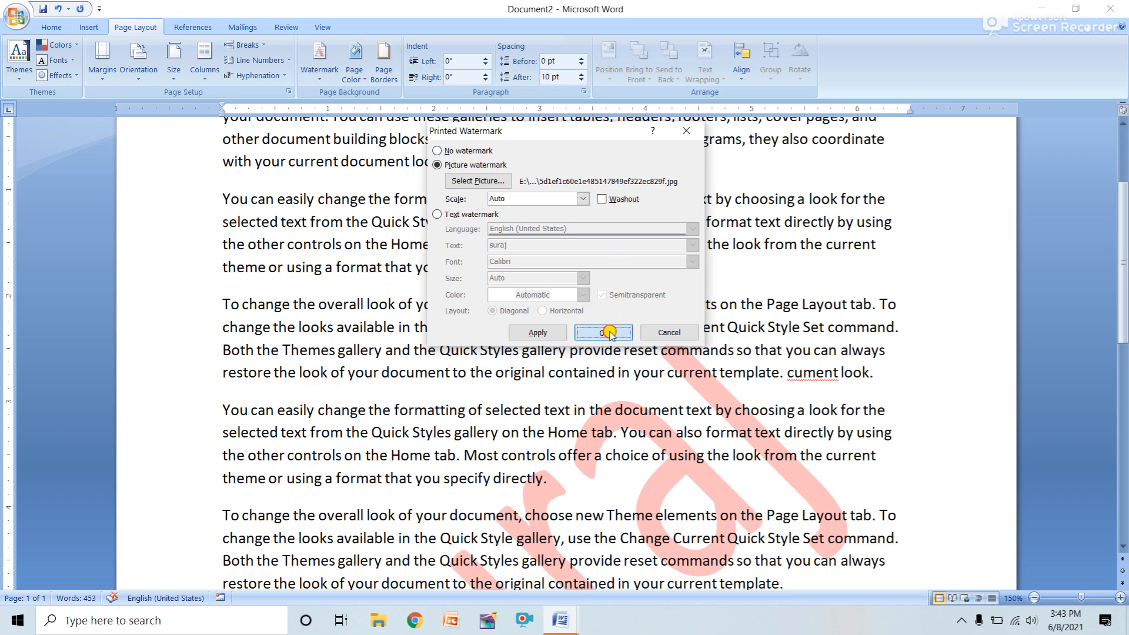
scroll(589, 433, "down", 3)
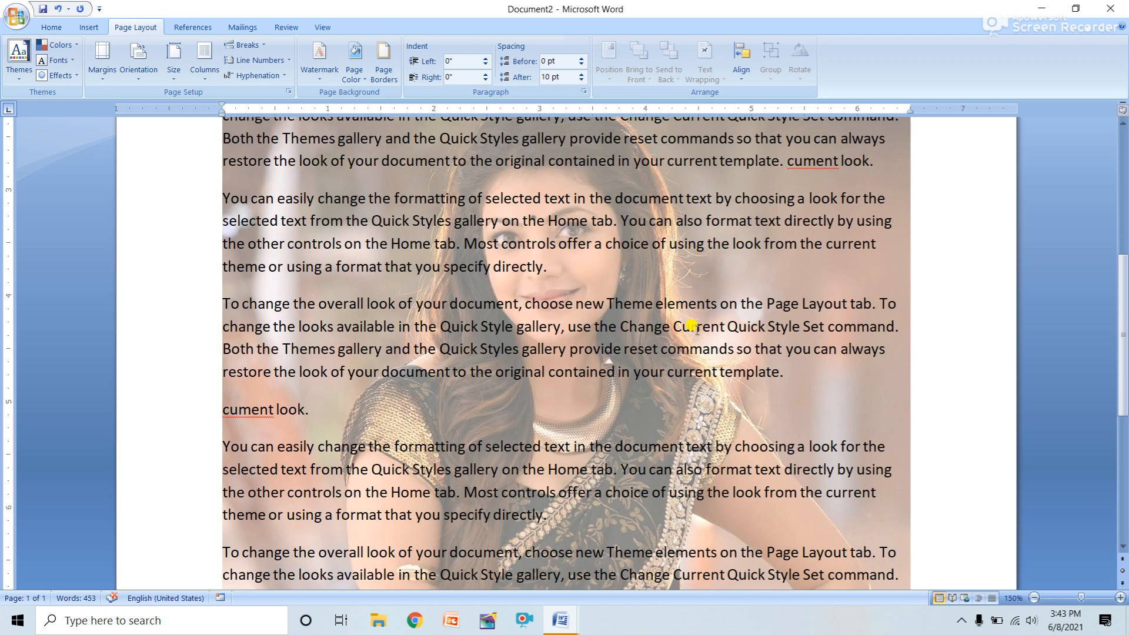
scroll(705, 374, "up", 2)
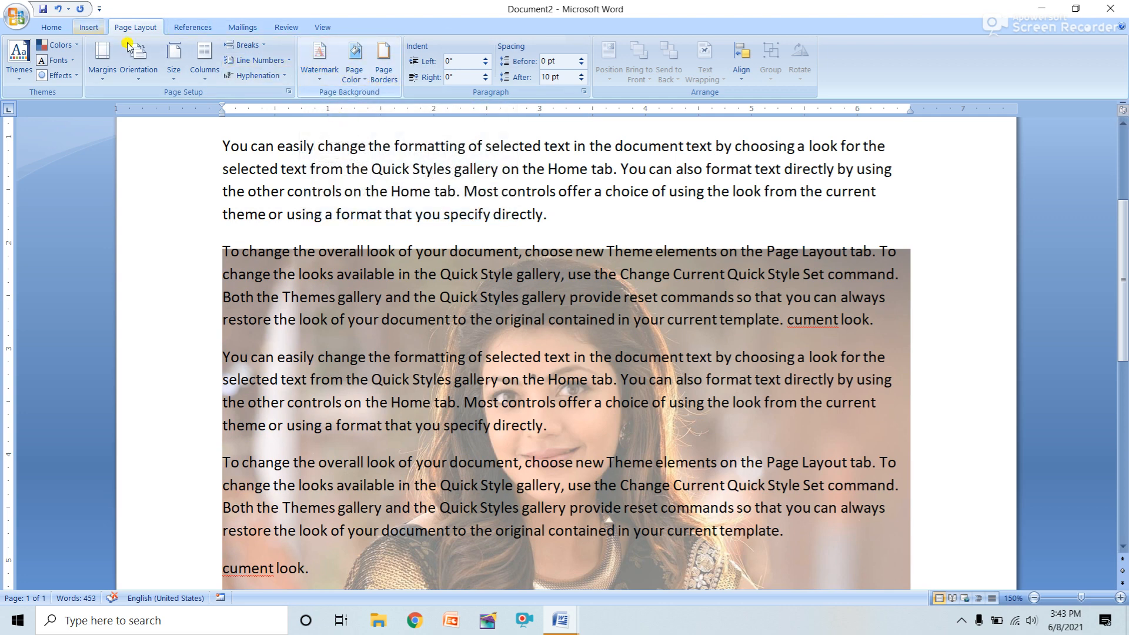
Step: Create a new blank document and set its page color to the darkest orange theme shade
left_click(16, 17)
left_click(44, 59)
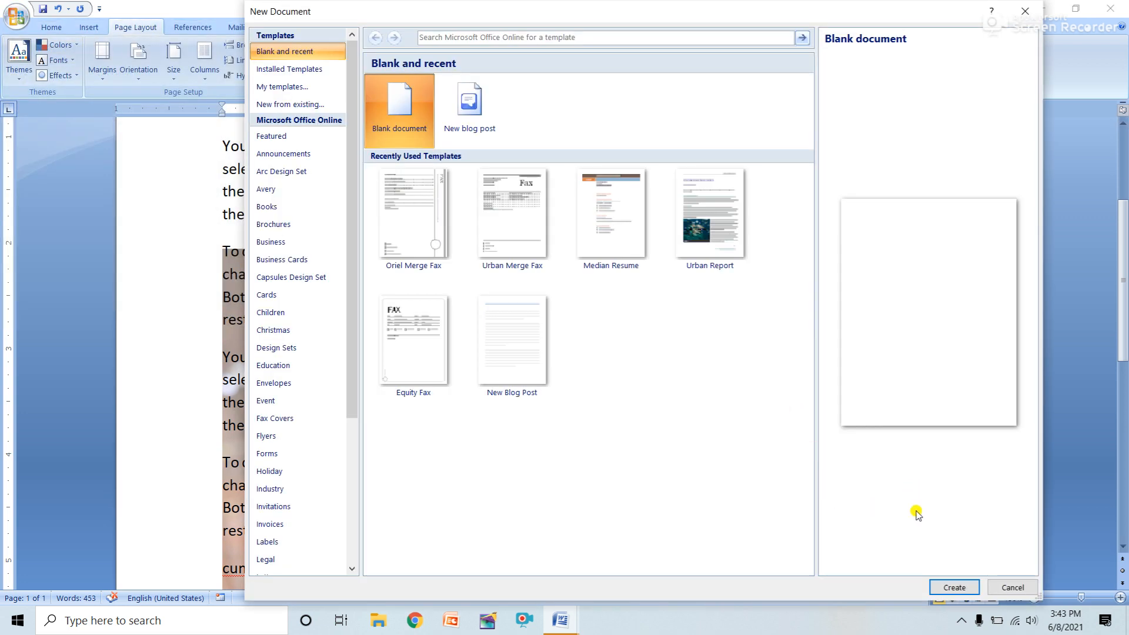
left_click(951, 587)
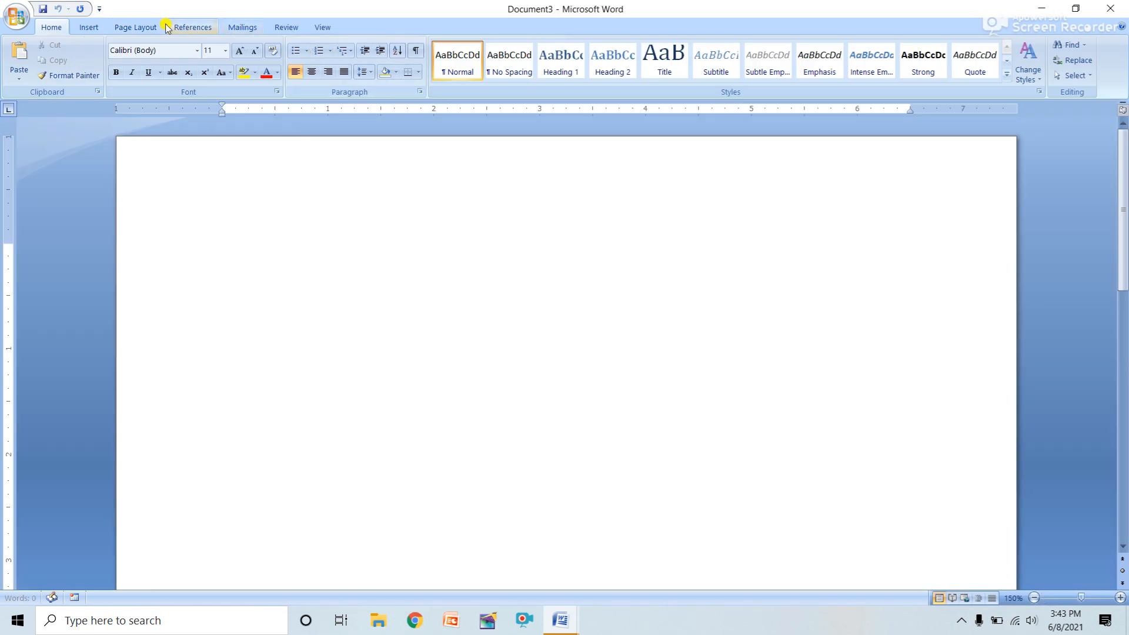
left_click(140, 28)
left_click(355, 74)
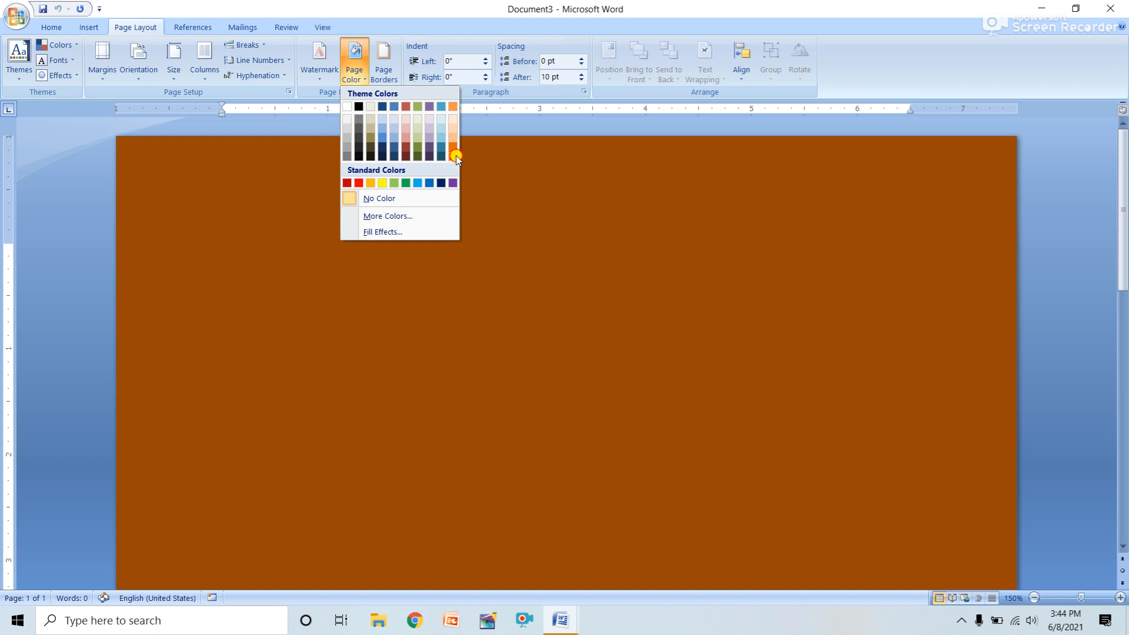
left_click(457, 157)
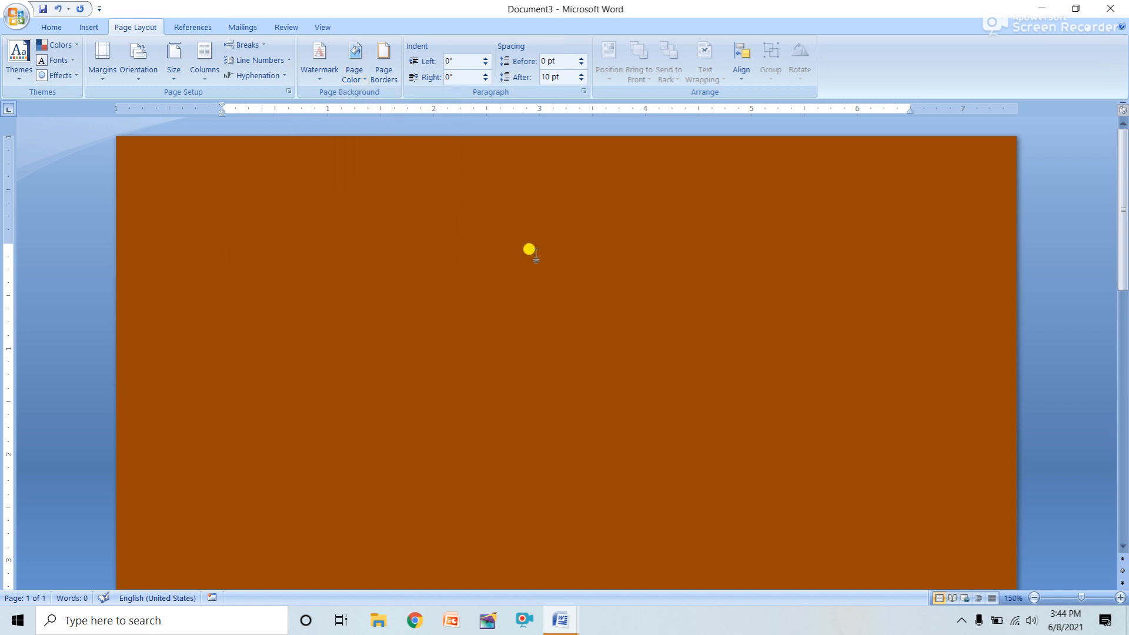
Step: Add a page border of red flowers with green leaves, chosen from the border art, around the whole document
left_click(390, 76)
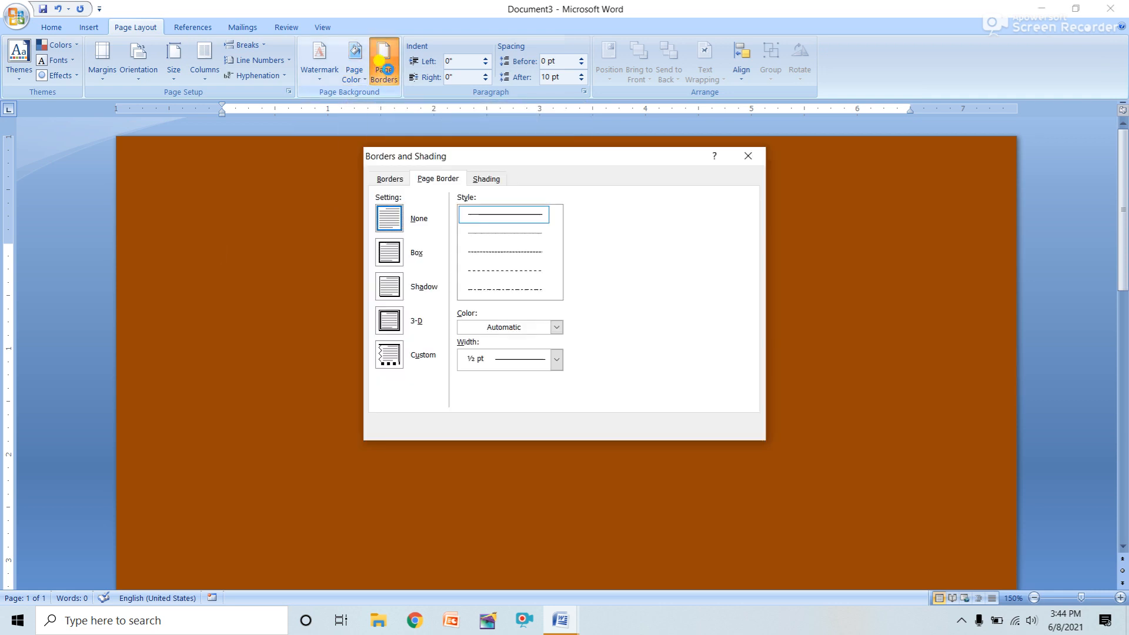
left_click(443, 184)
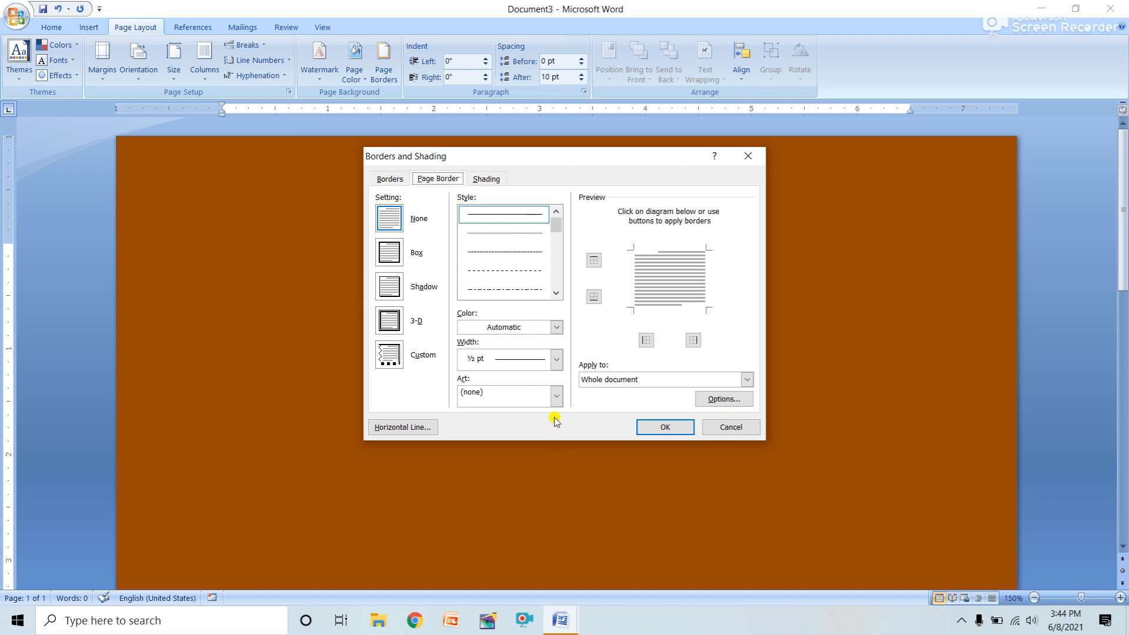
left_click(554, 396)
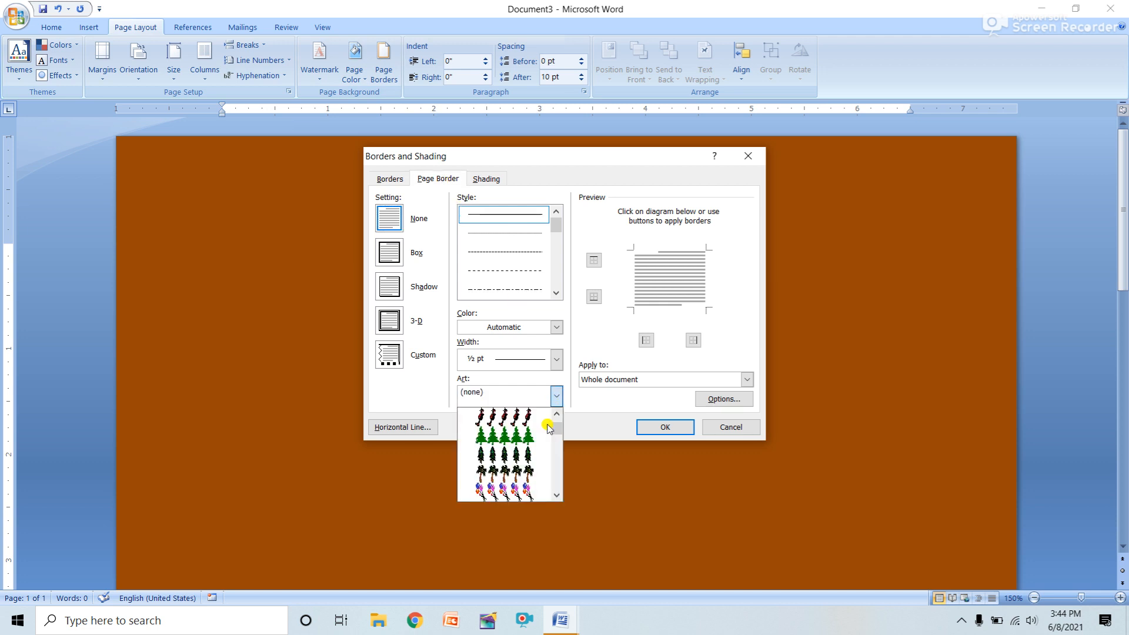
scroll(528, 456, "down", 7)
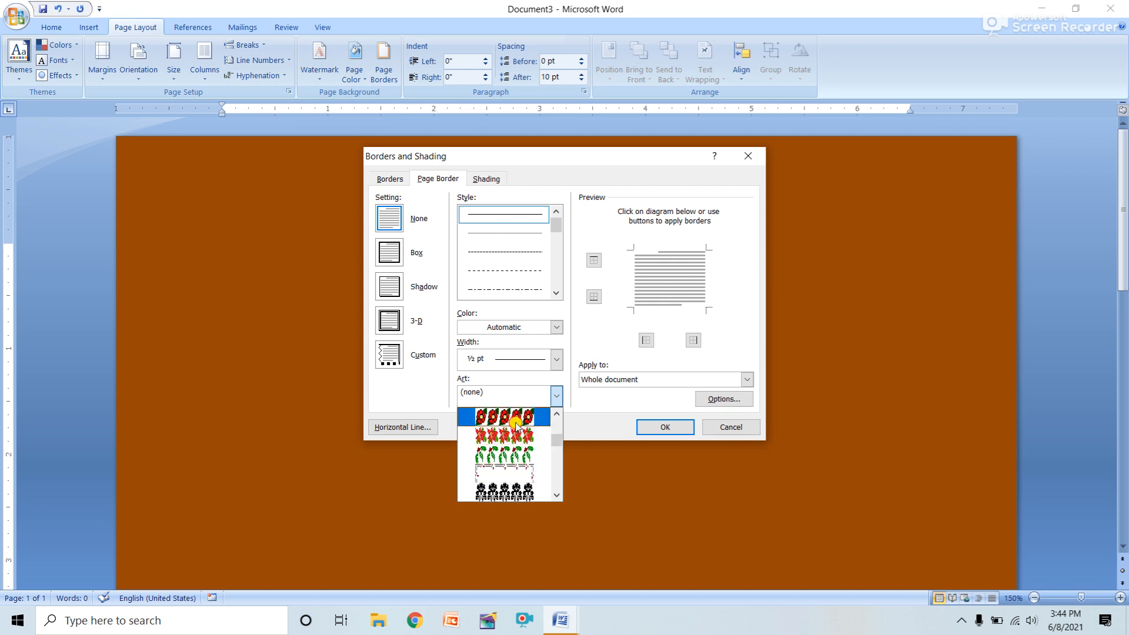
left_click(514, 438)
left_click(656, 429)
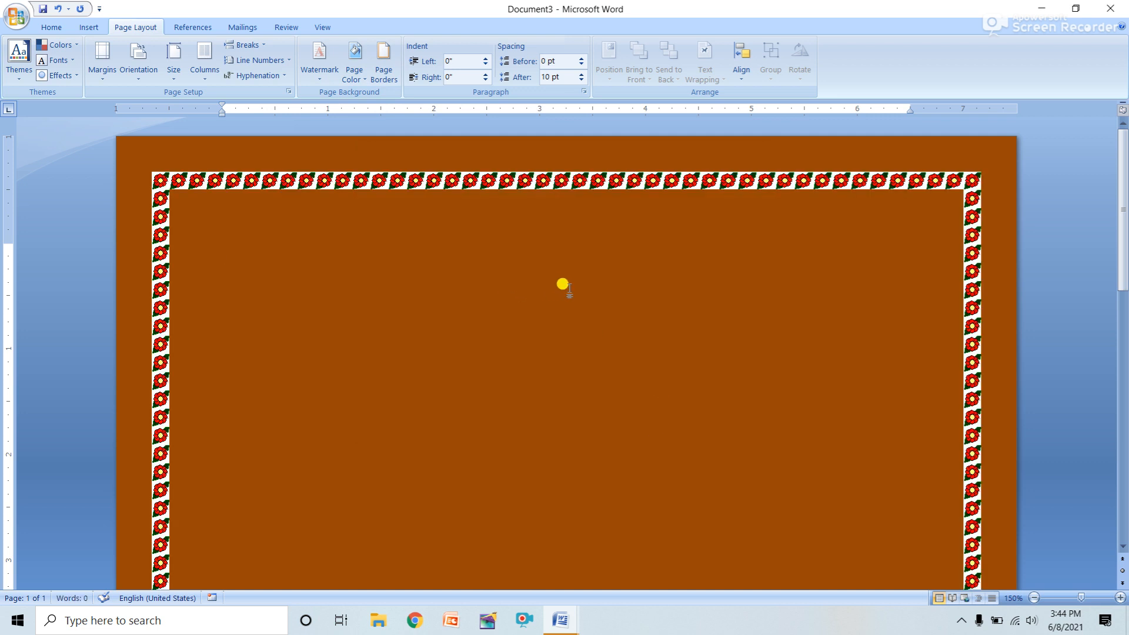
Step: Replace the page border's art with the dark blue flying bird design
left_click(383, 65)
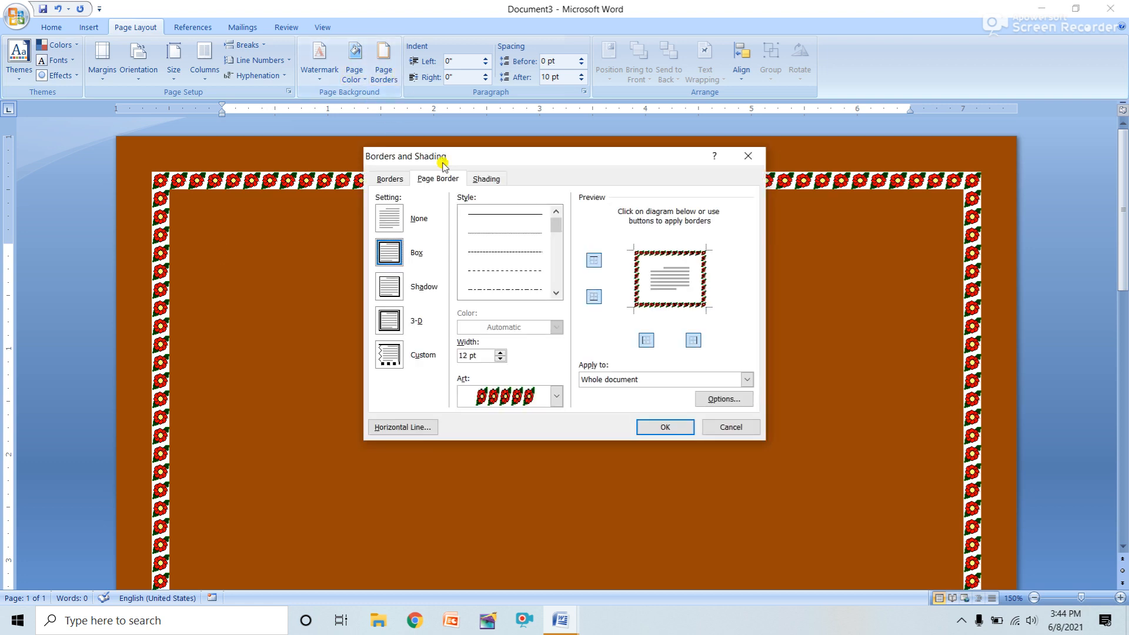
left_click(538, 406)
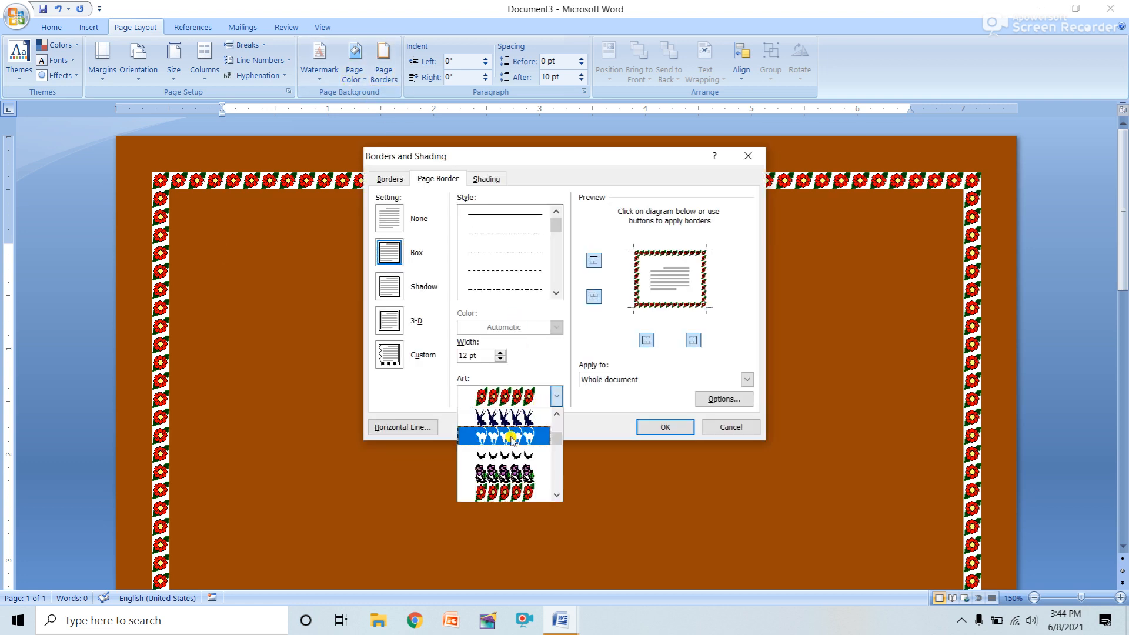
left_click(513, 416)
left_click(650, 428)
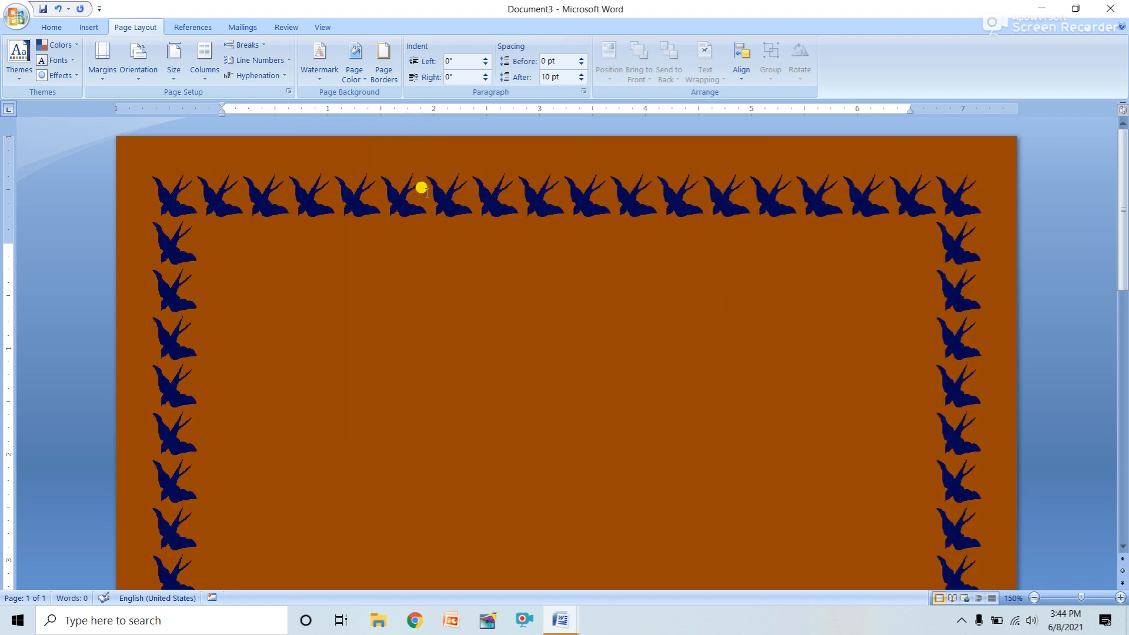
Step: Remove the top edge of the bird page border, keeping the other three sides
left_click(384, 62)
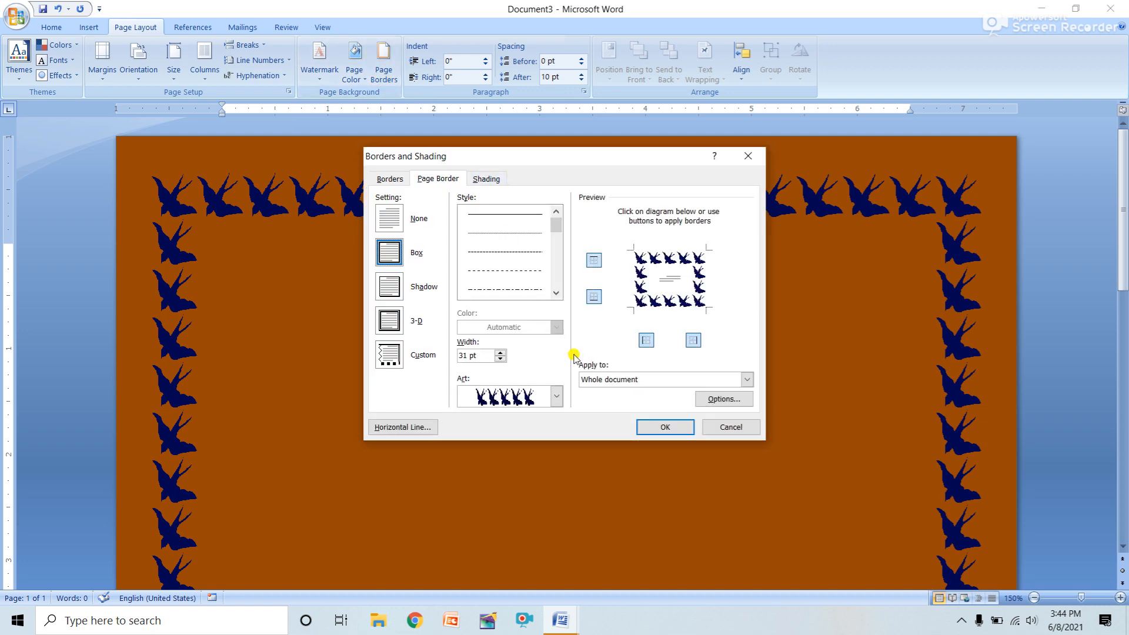
left_click(670, 260)
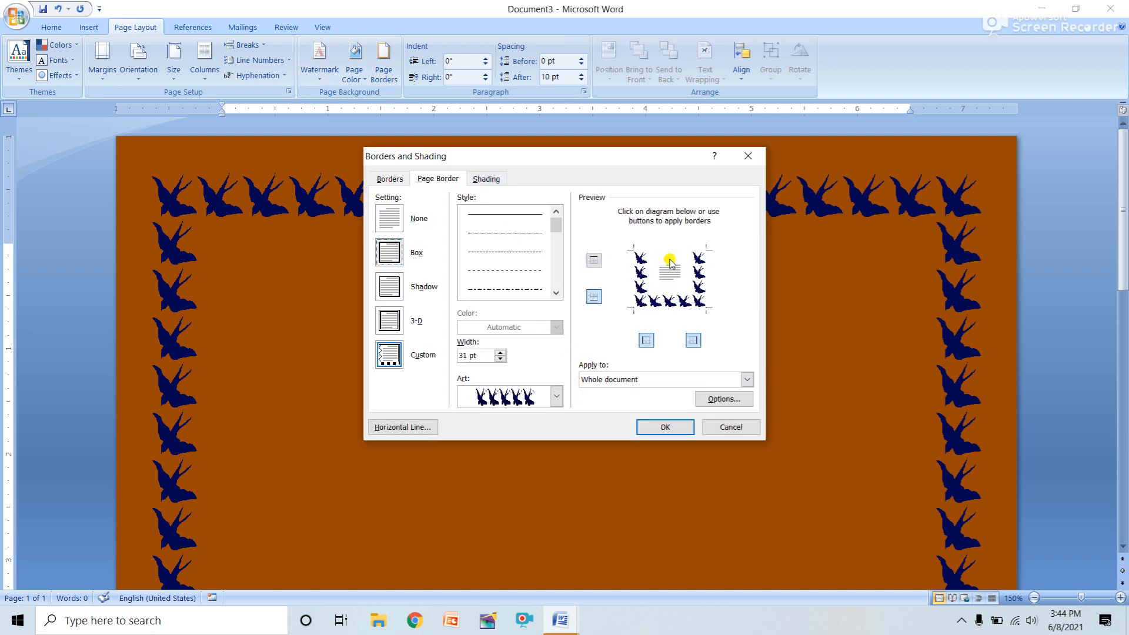
left_click(665, 427)
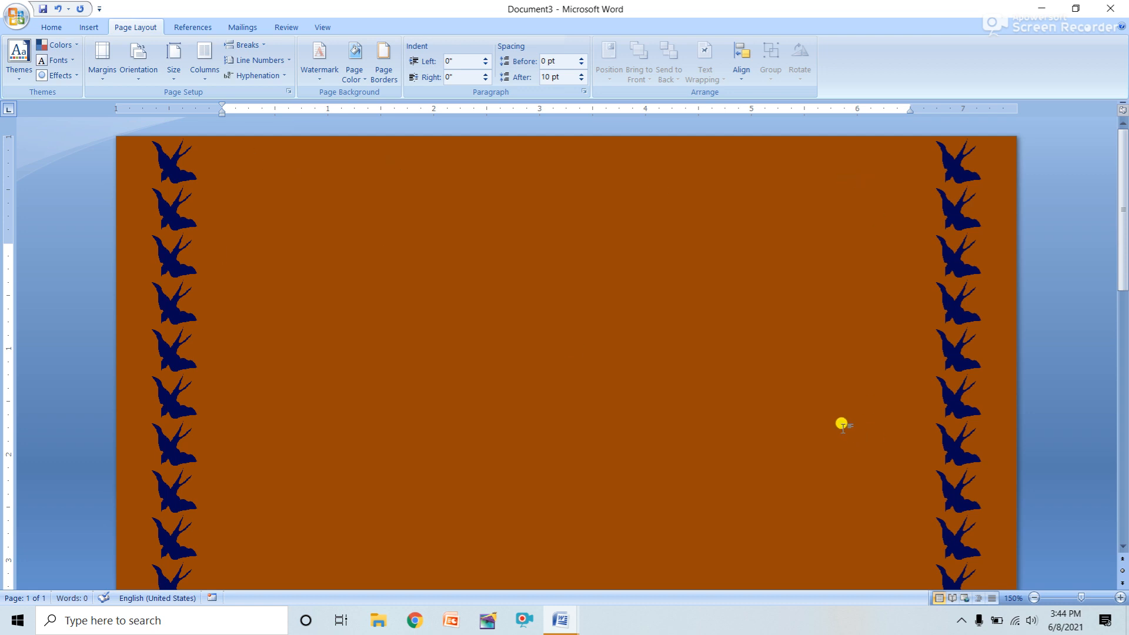
Step: Compare the paragraph indent and before/after spacing settings in the page layout options with the Home indent and line spacing options
left_click(390, 67)
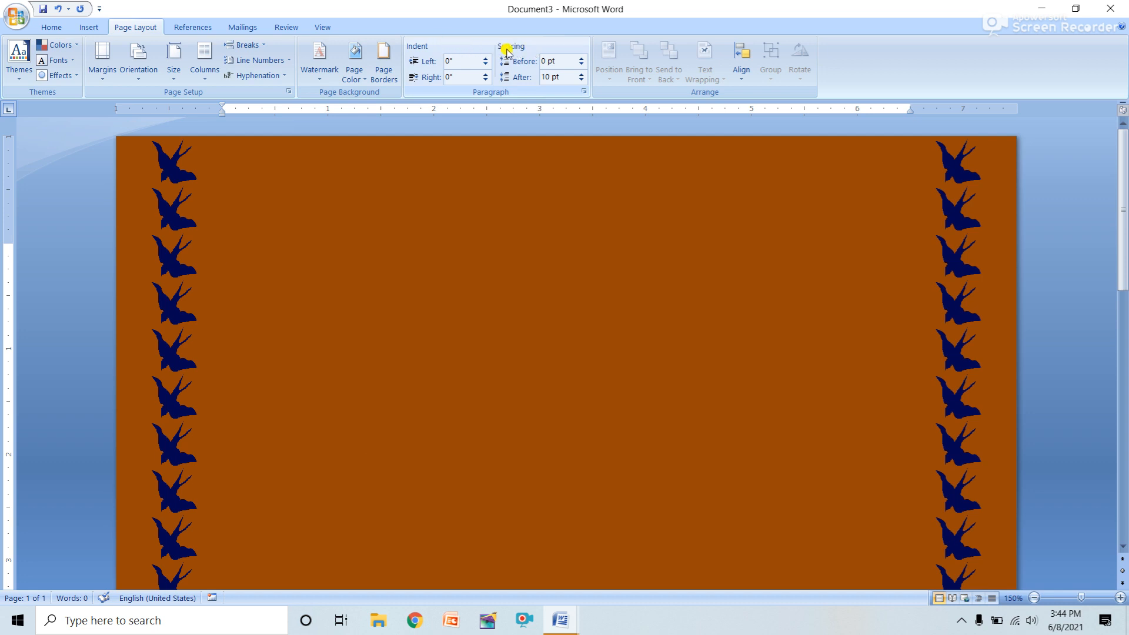
left_click(52, 30)
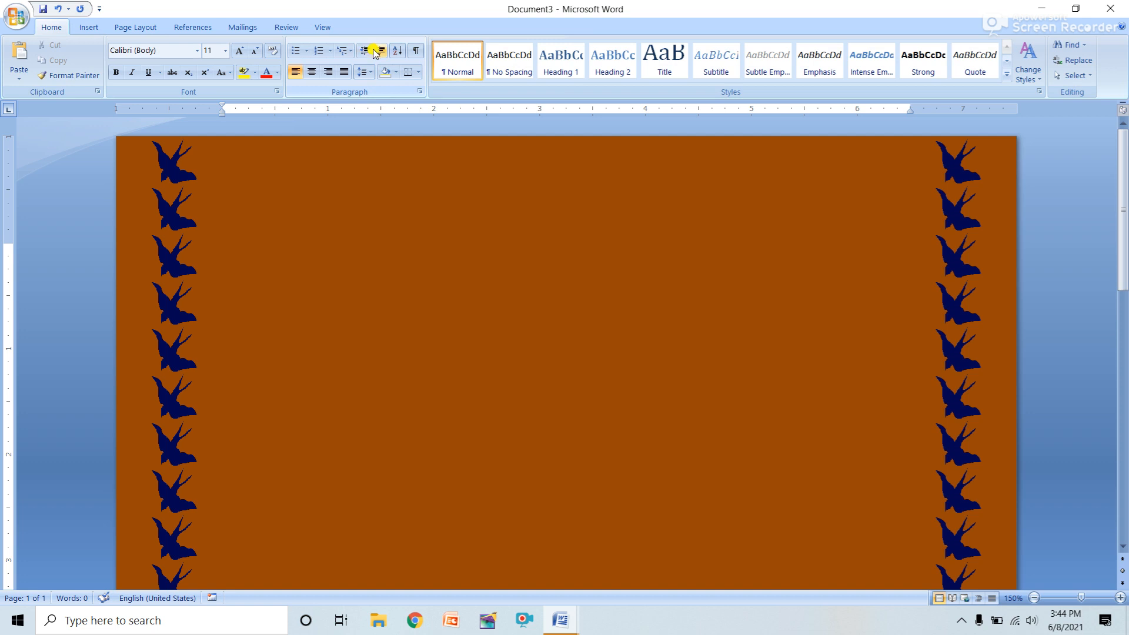
left_click(373, 71)
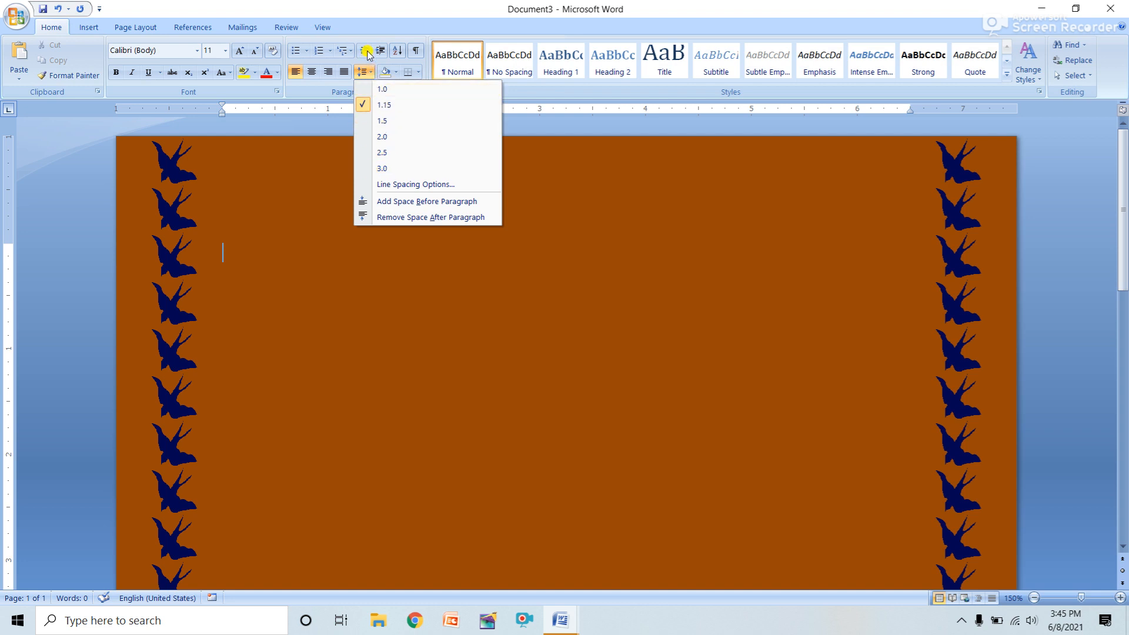
left_click(137, 27)
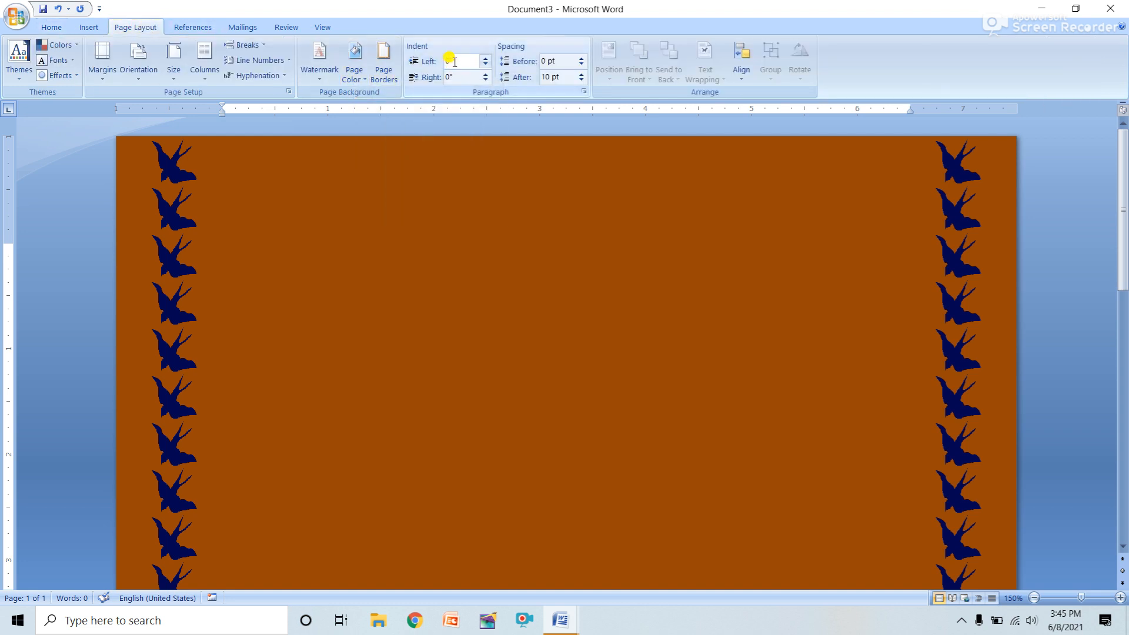
key("Tab")
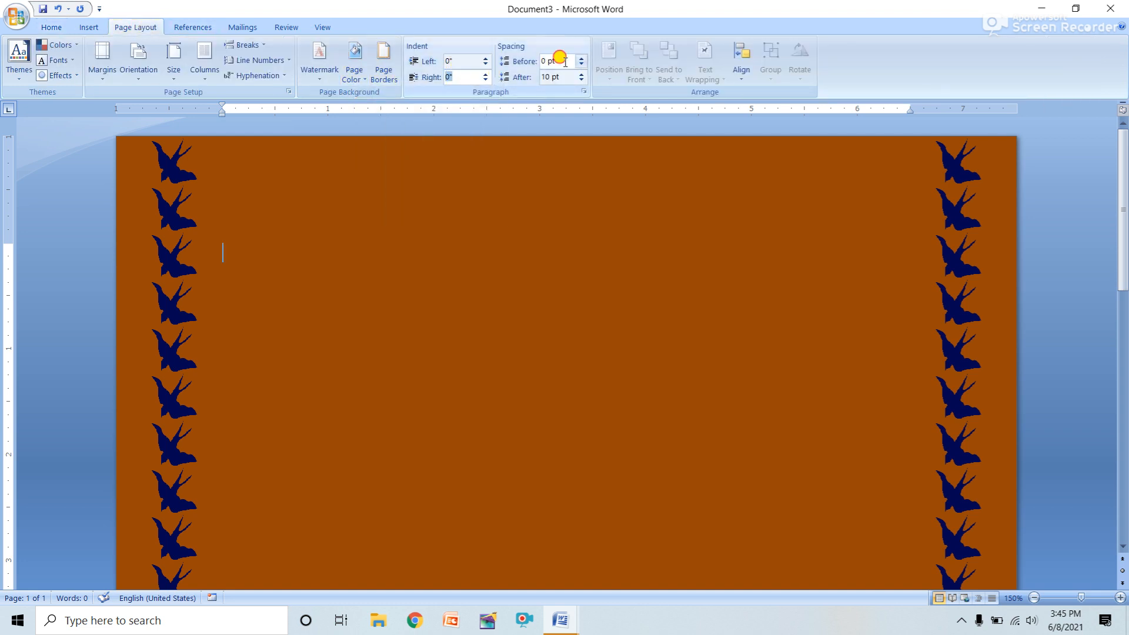
left_click(560, 59)
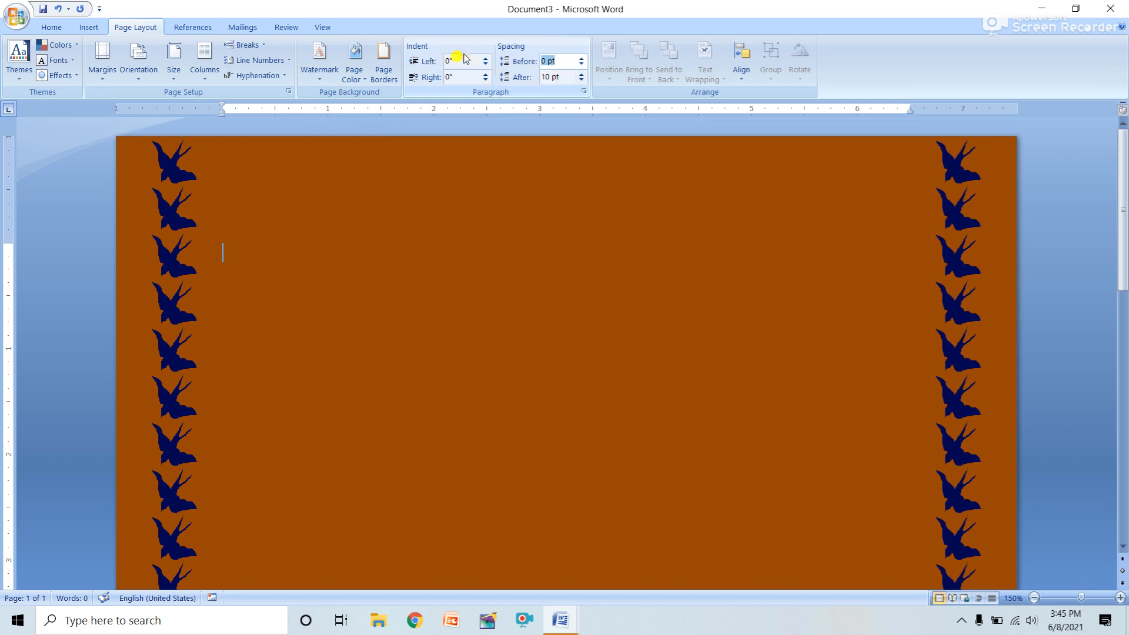
left_click(460, 77)
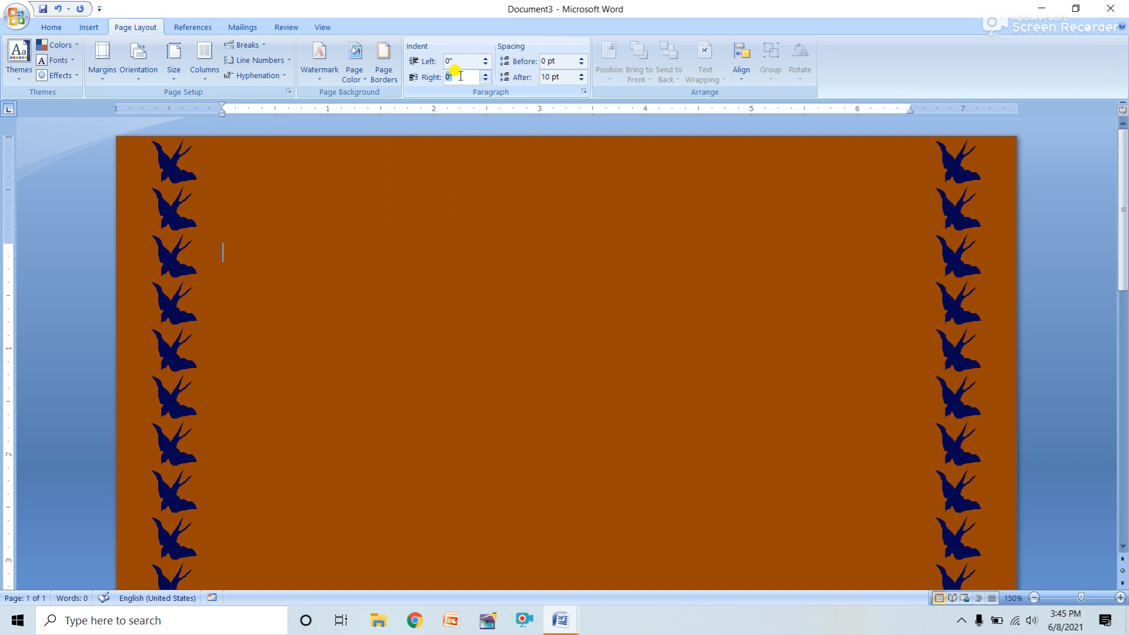
left_click(51, 27)
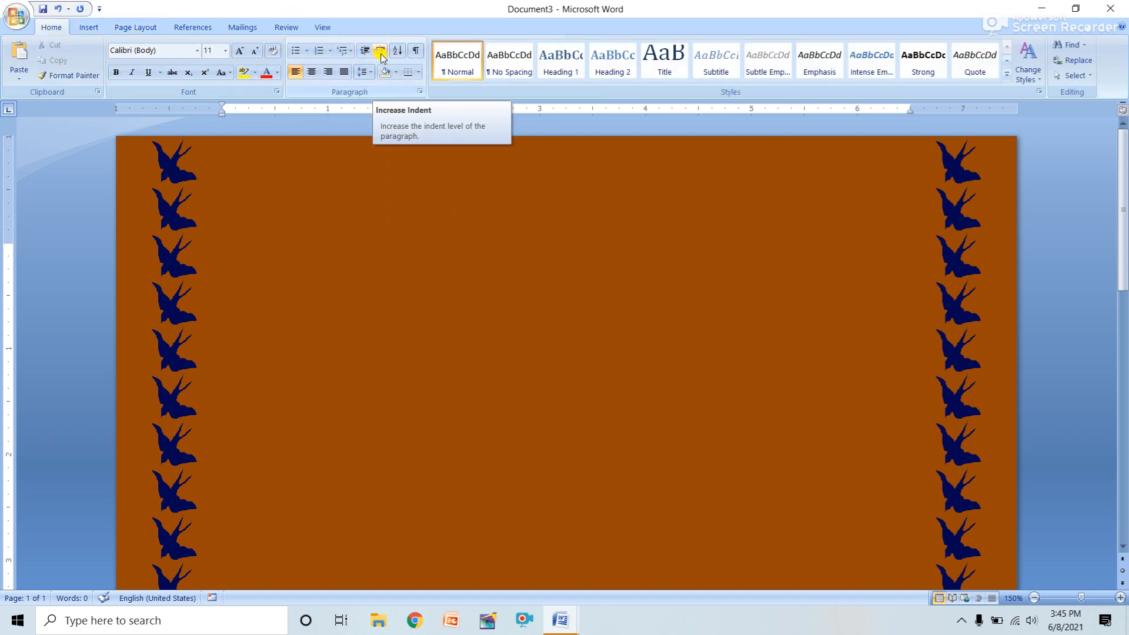
left_click(365, 70)
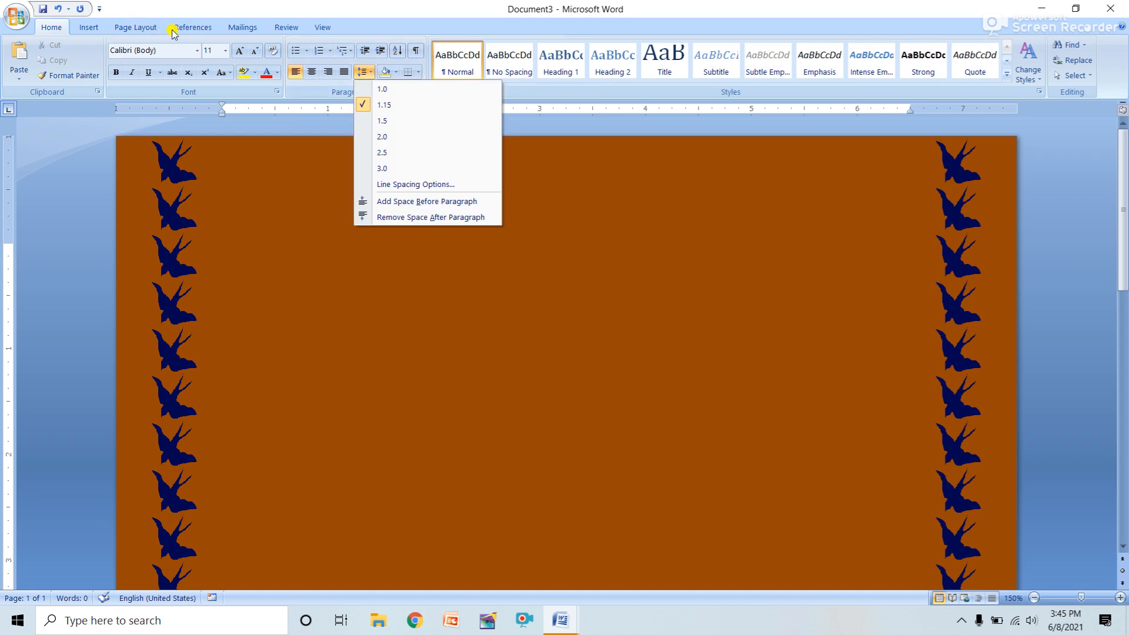
left_click(144, 28)
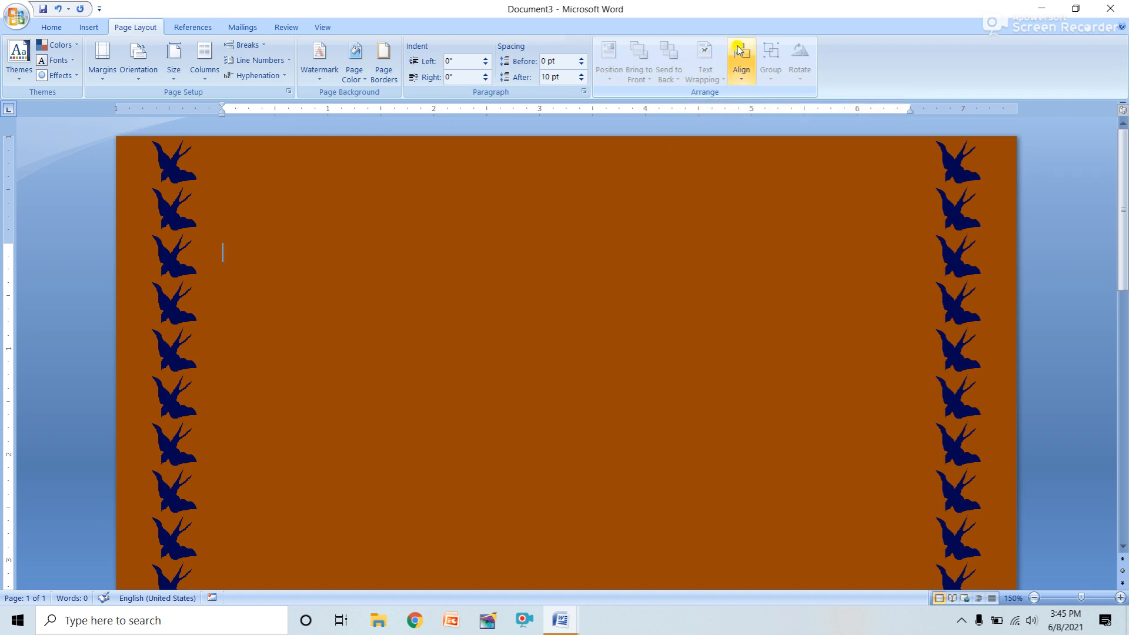
Step: Create a new blank document and show its page layout options
left_click(18, 30)
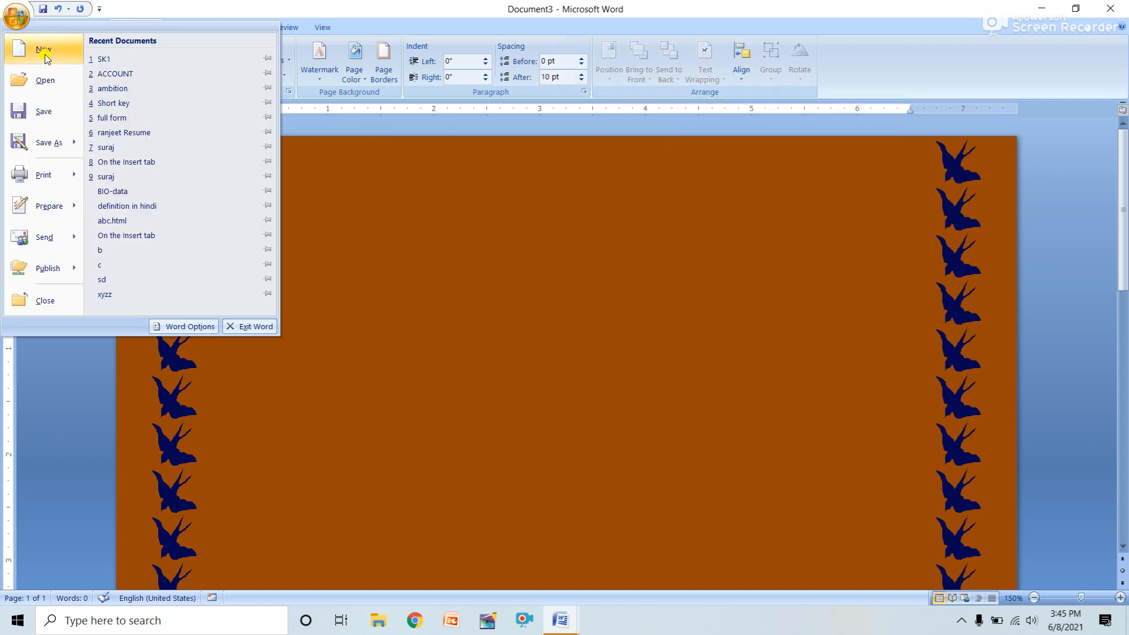
left_click(36, 45)
left_click(940, 585)
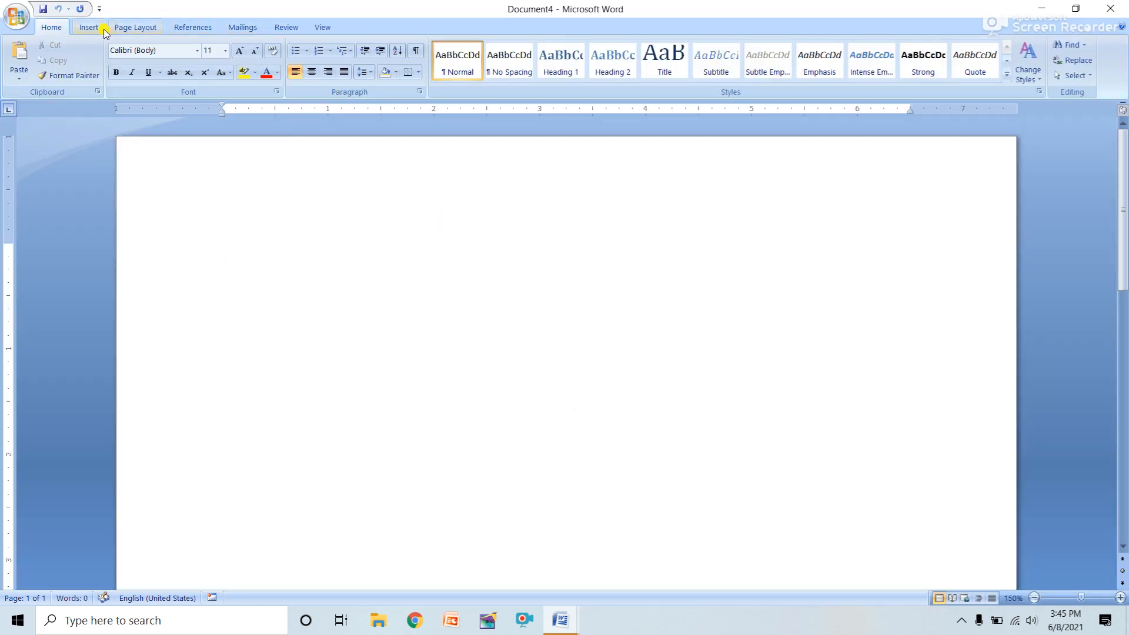
left_click(123, 27)
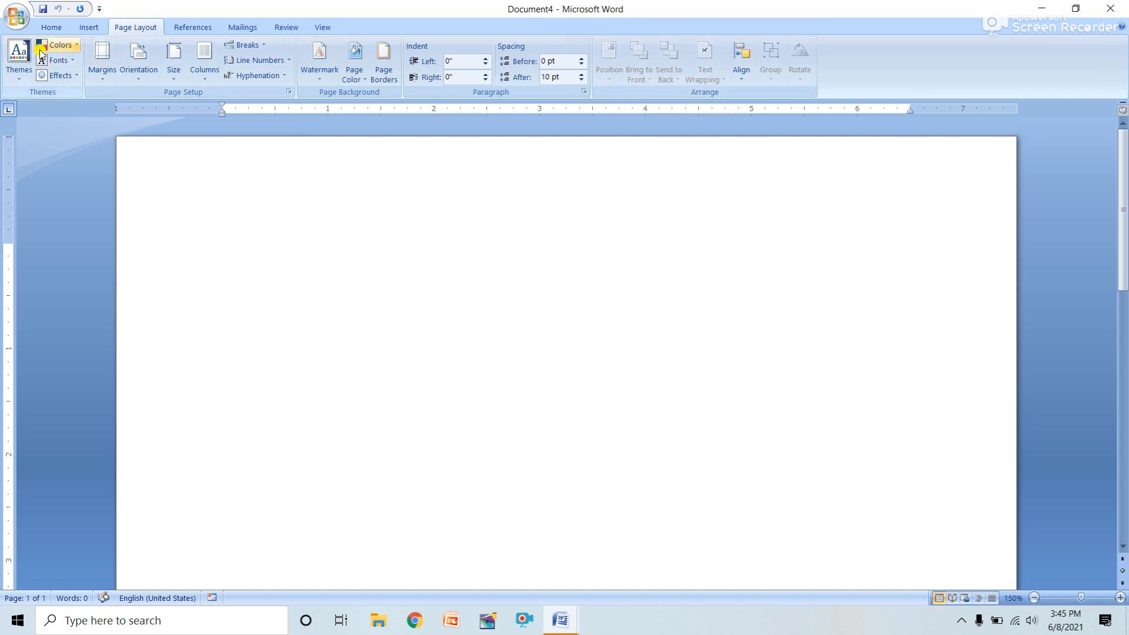
Step: Draw a rectangle about 1.22" high and 1.63" wide near the upper middle of the page
left_click(92, 29)
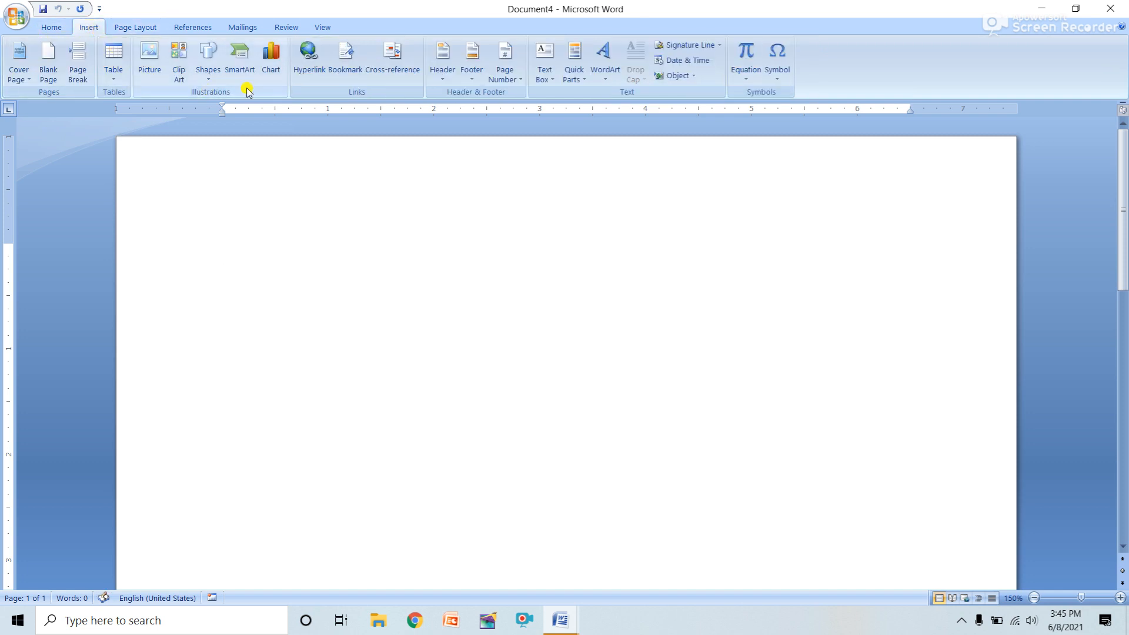
left_click(213, 66)
left_click(245, 109)
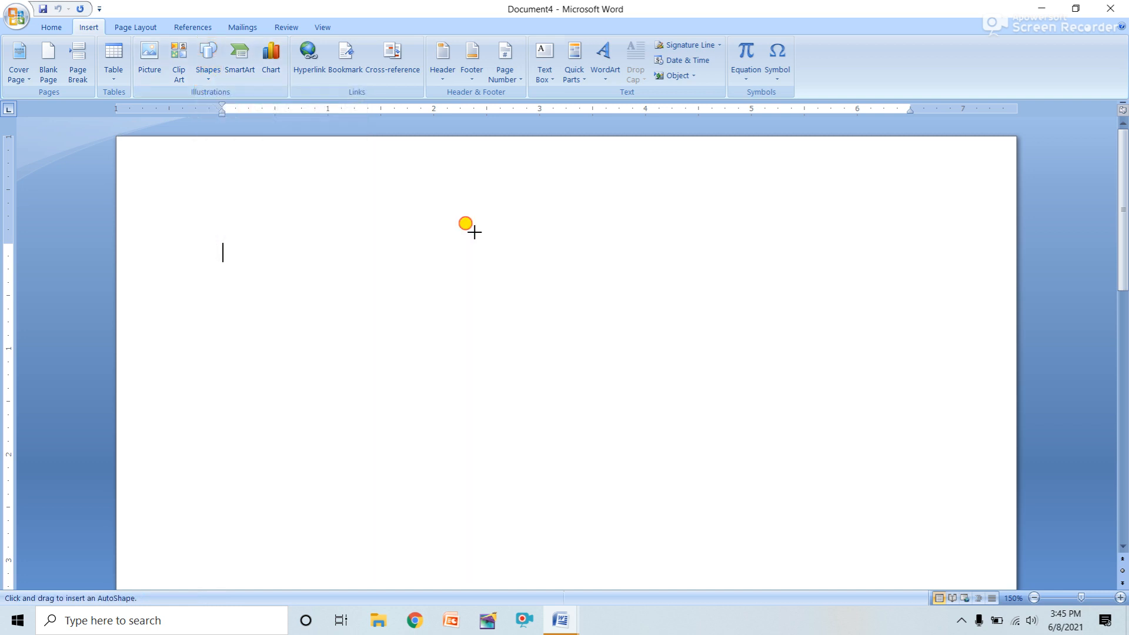
left_click_drag(475, 232, 647, 360)
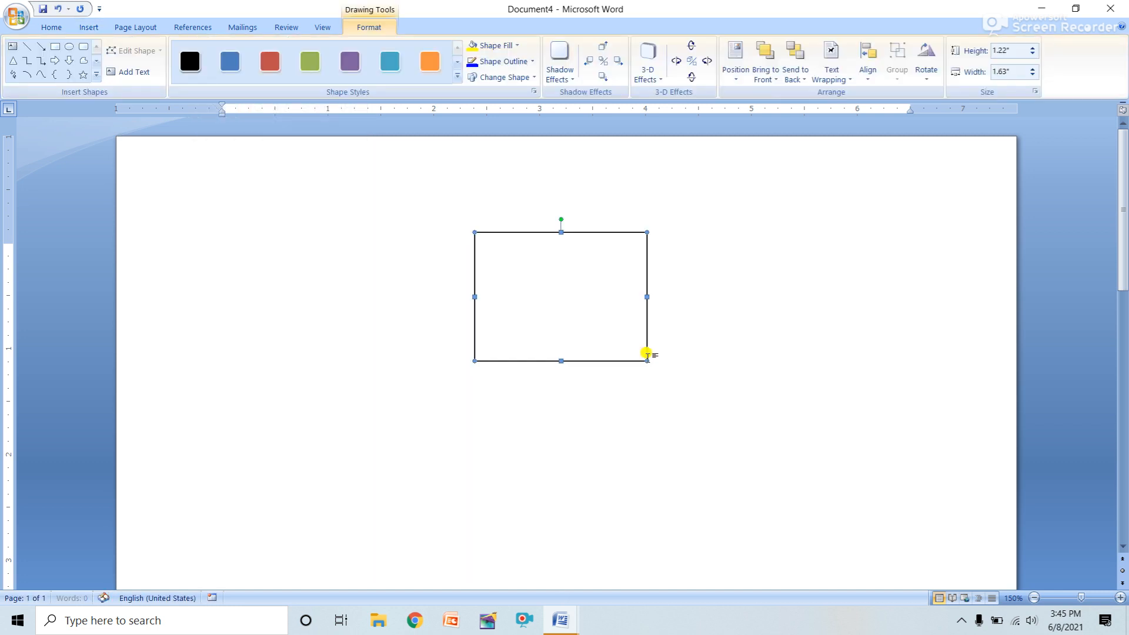
Step: Draw a second rectangle about 1.36" high and 1.57" wide, below and to the right of the first one
left_click(133, 27)
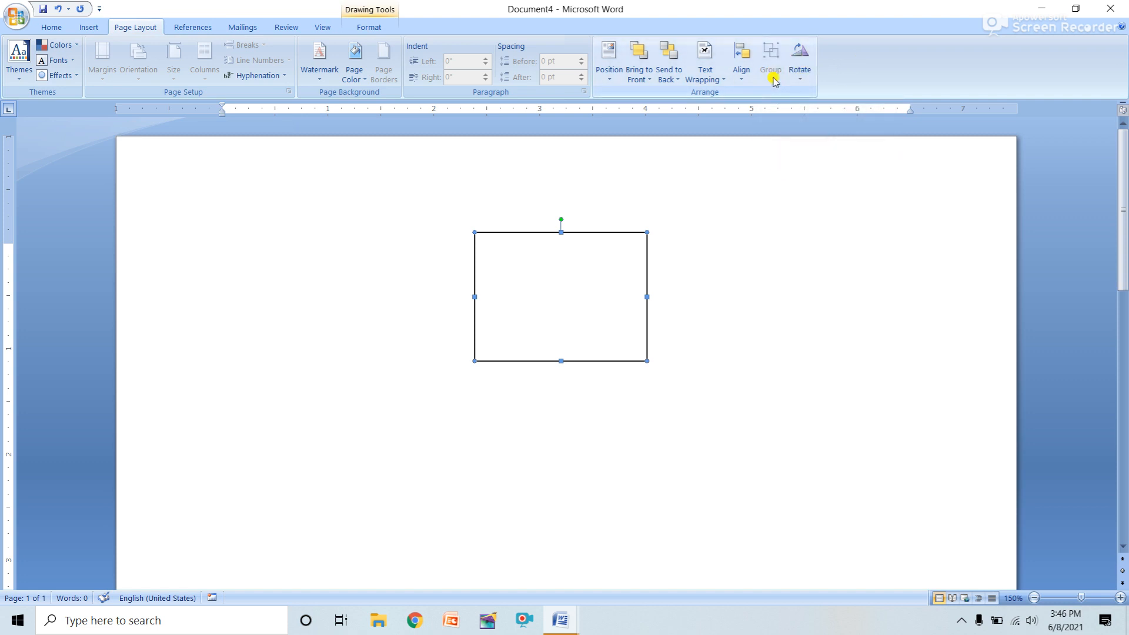
left_click(94, 29)
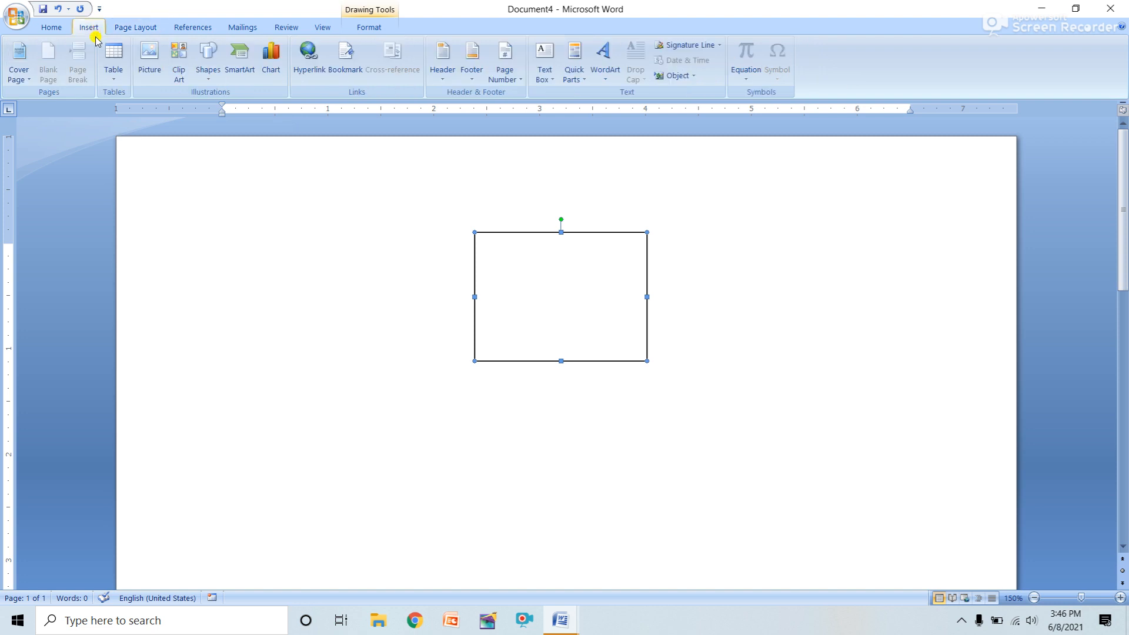
left_click(208, 62)
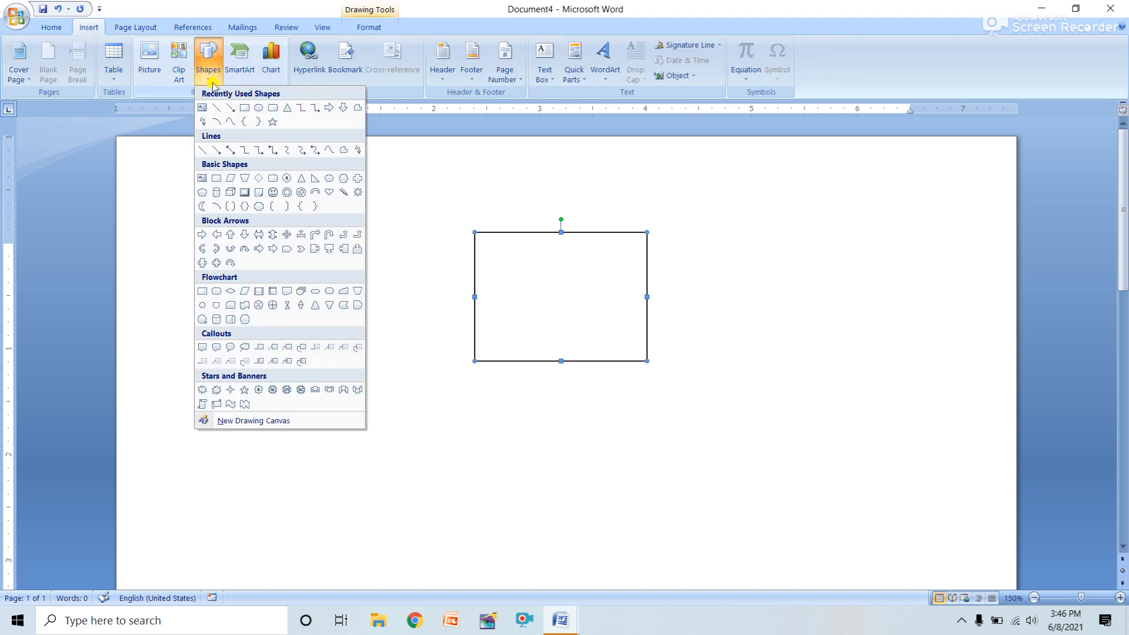
left_click(250, 109)
mouse_move(686, 310)
left_mouse_down()
mouse_move(847, 496)
mouse_move(850, 452)
left_mouse_up()
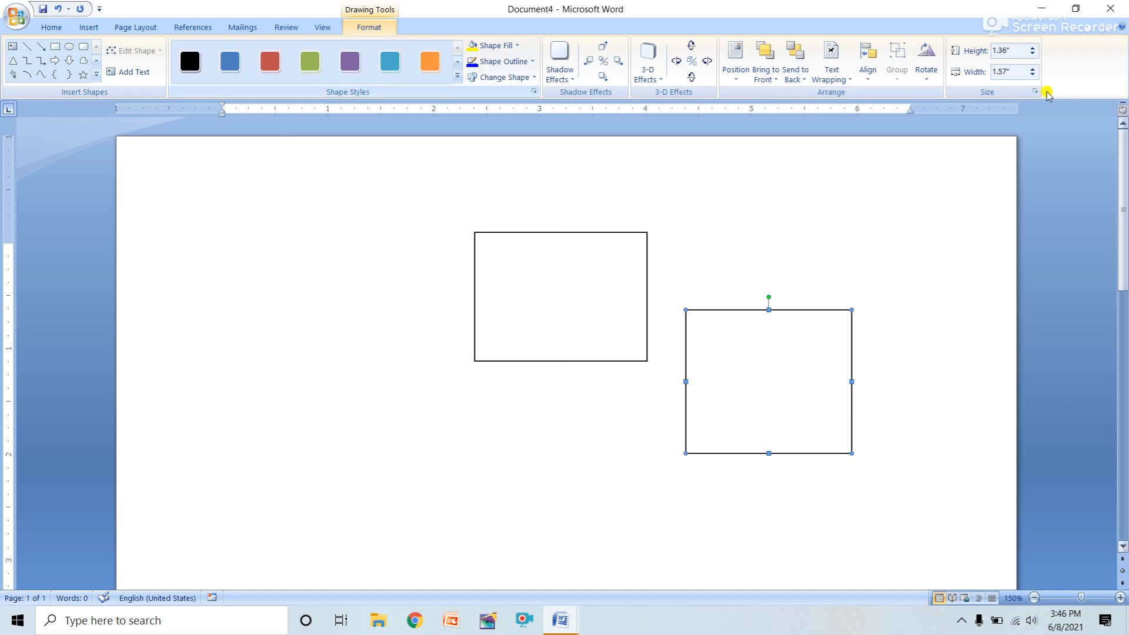
Step: Move both selected rectangles together up and toward the page's left side, and preview the position presets with text wrapping
left_click(121, 30)
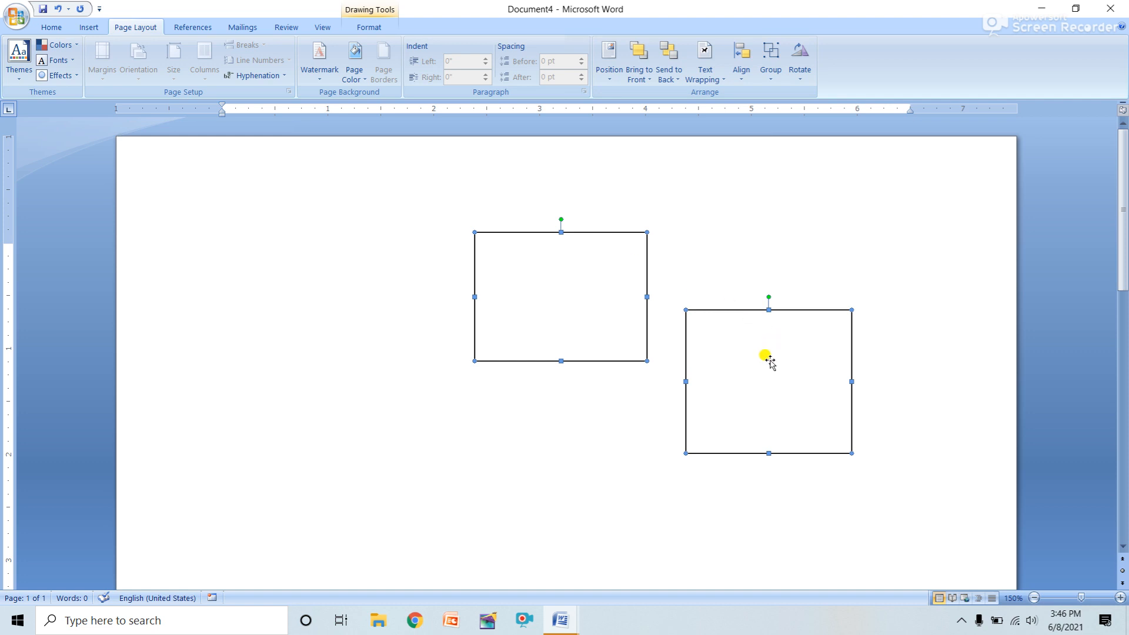
left_click_drag(786, 376, 529, 330)
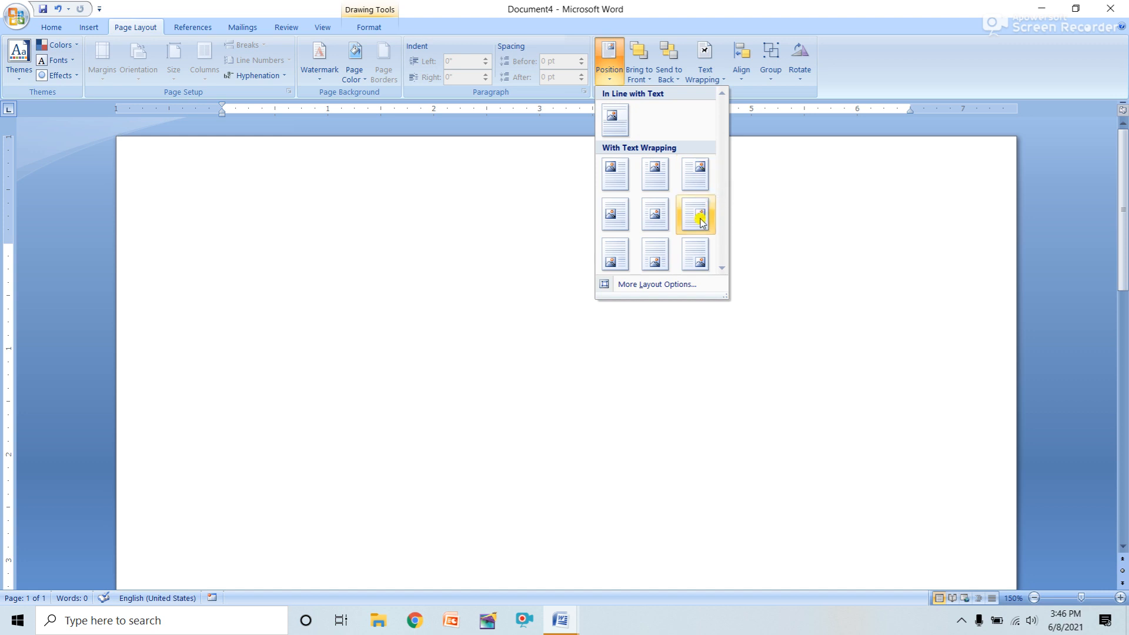
scroll(806, 335, "down", 5)
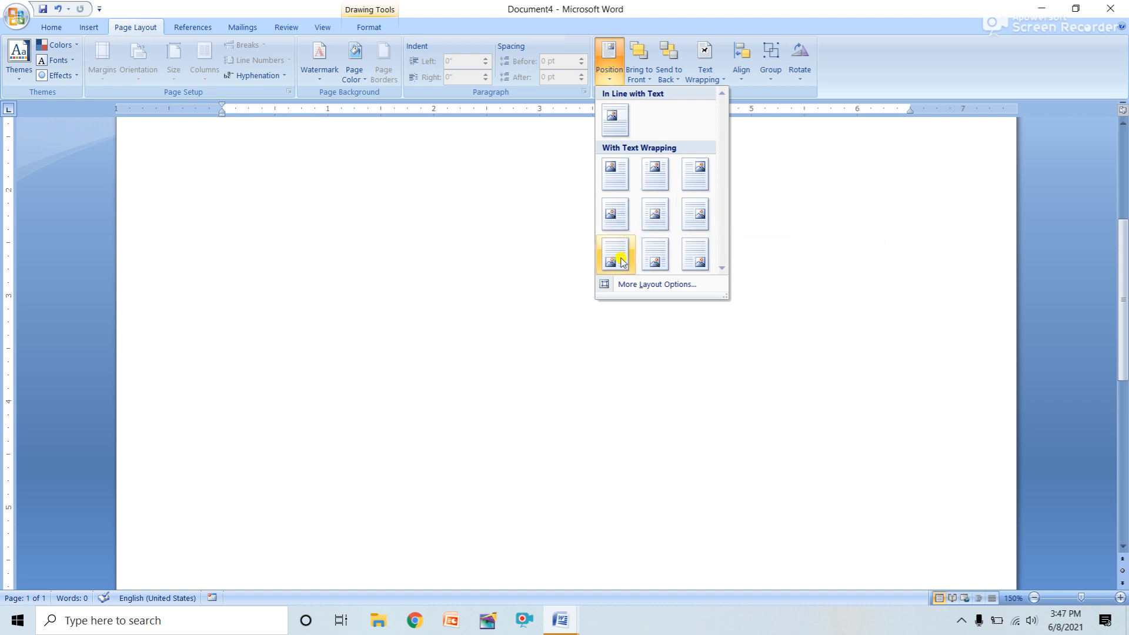
scroll(777, 501, "down", 8)
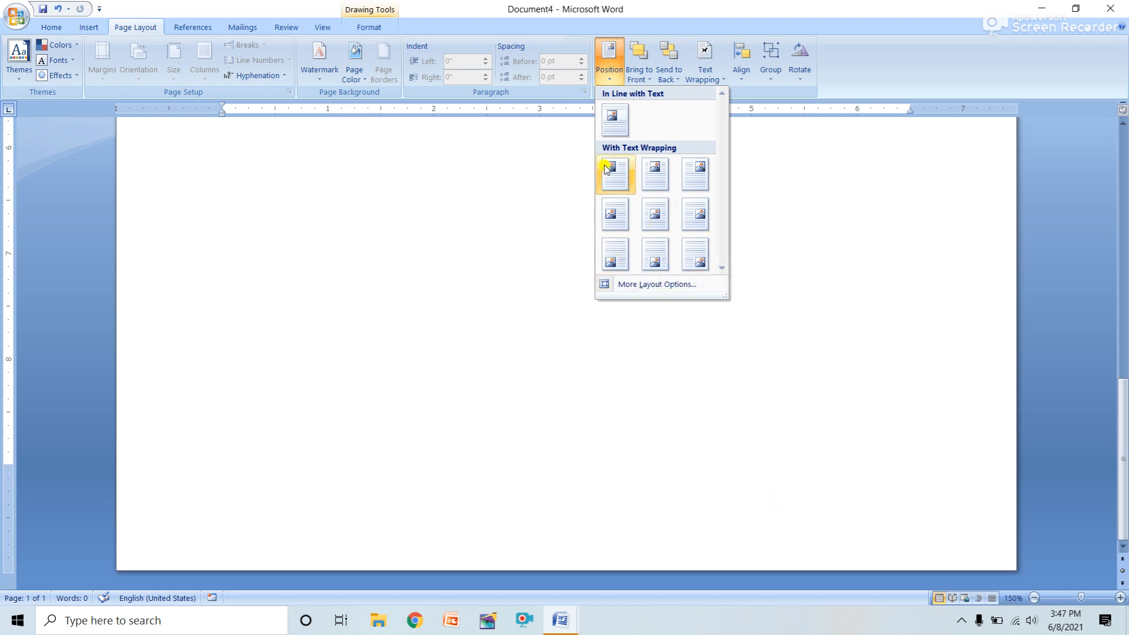
scroll(801, 285, "up", 8)
scroll(804, 286, "up", 3)
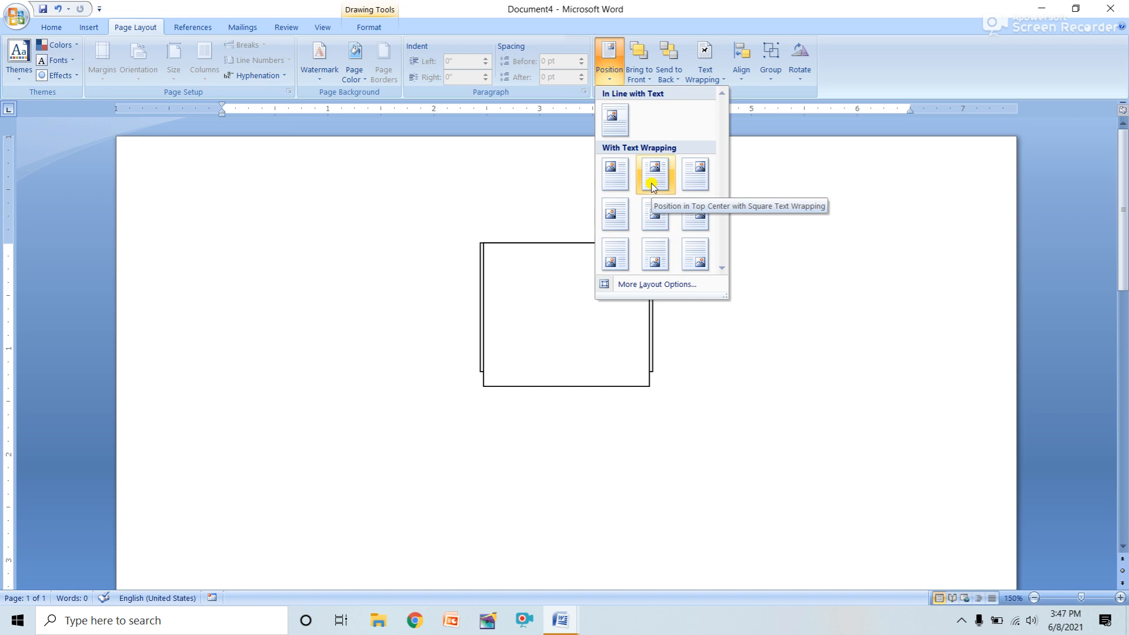
Step: Look through the Bring to Front and Send to Back options for the two rectangles, then deselect them
left_click(639, 77)
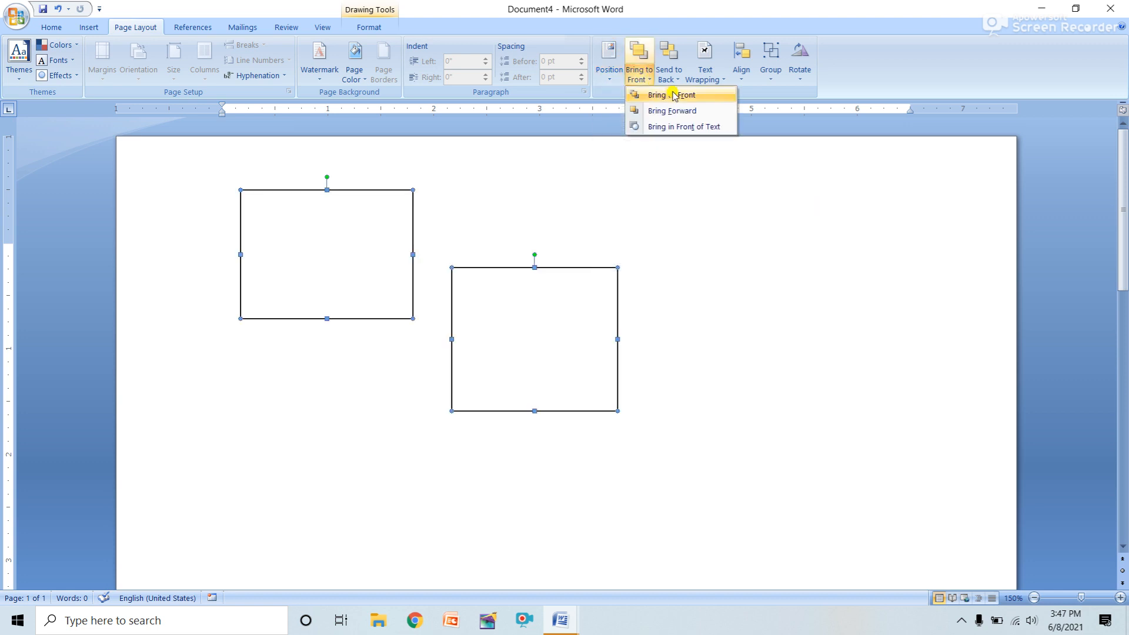
left_click(668, 77)
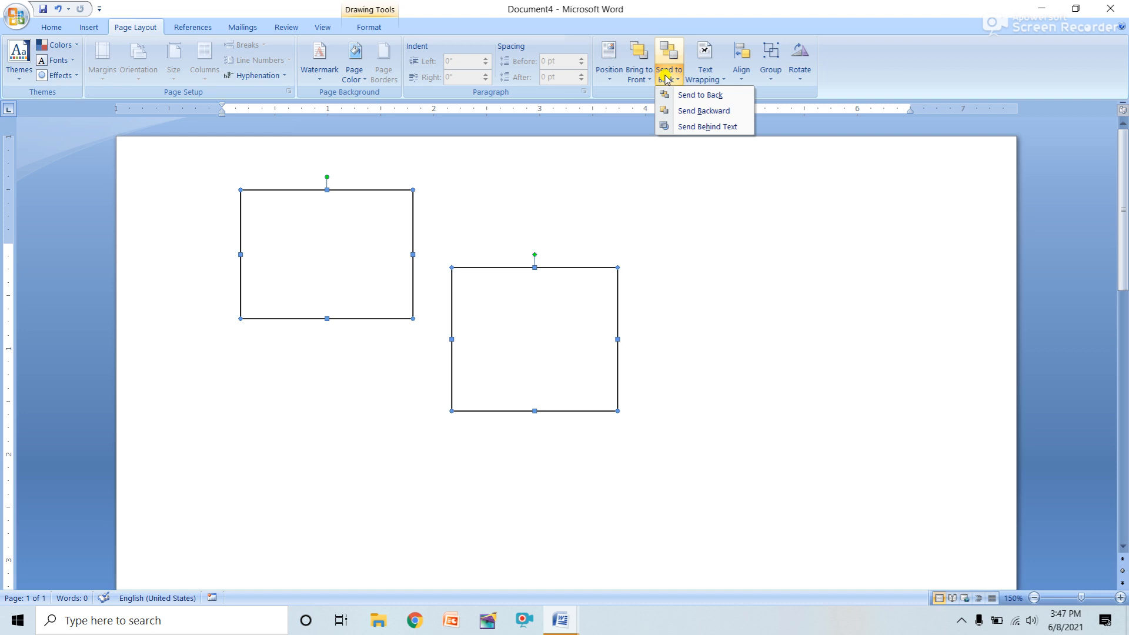
left_click(764, 293)
left_click(804, 249)
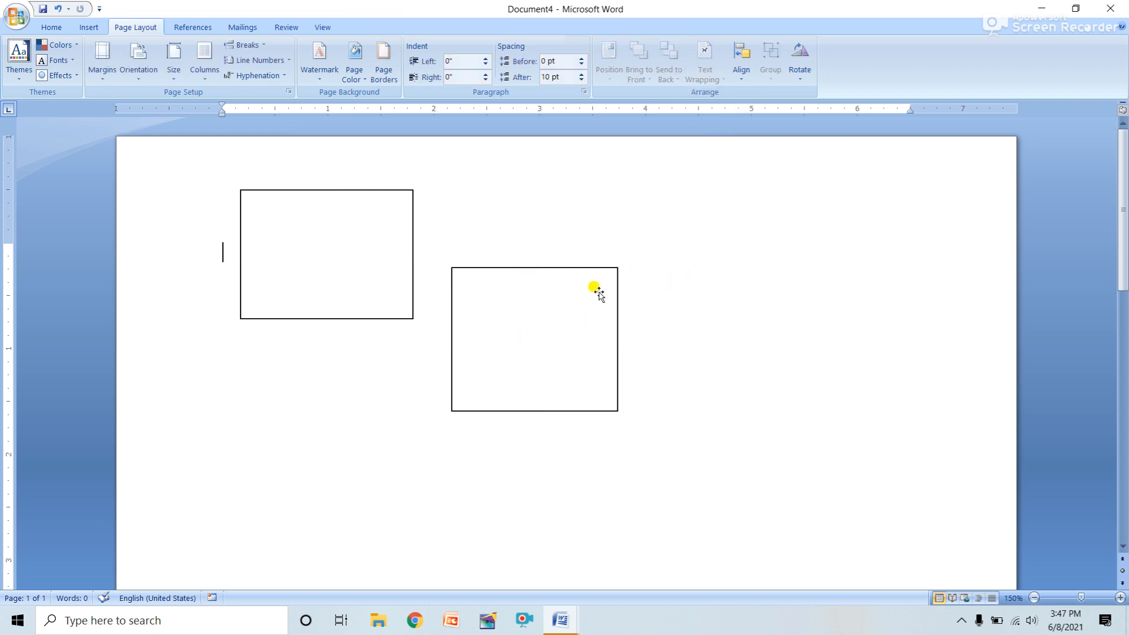
Step: Replace the lower-right rectangle with a five-point star about 1.69" high and 1.79" wide, overlapping the remaining rectangle's corner
left_click(564, 313)
key("Delete")
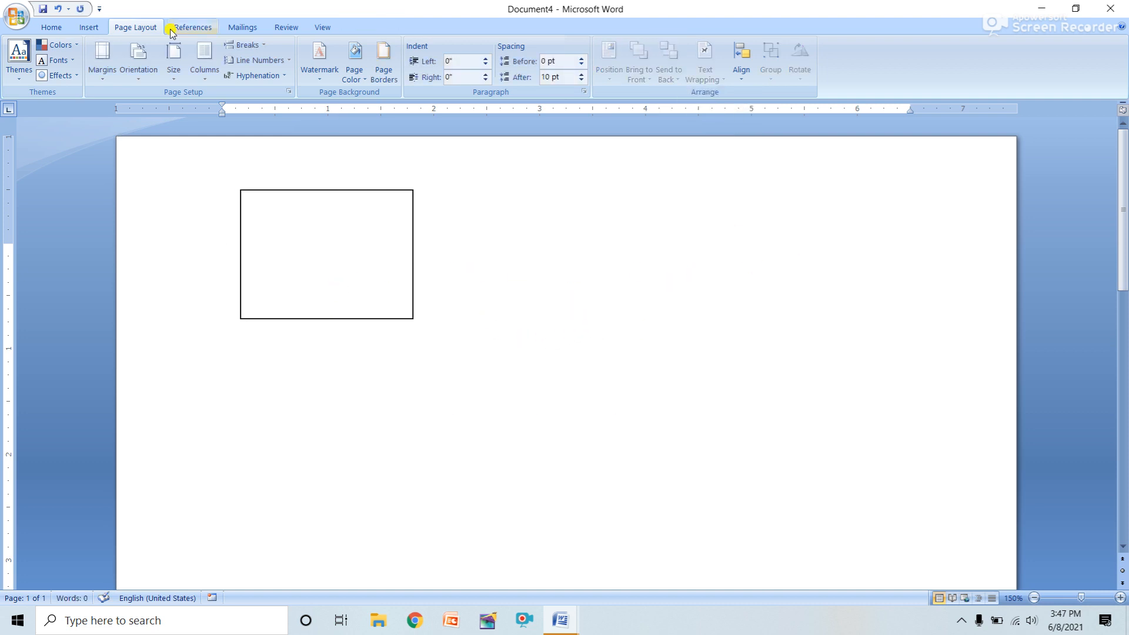
left_click(94, 28)
left_click(209, 59)
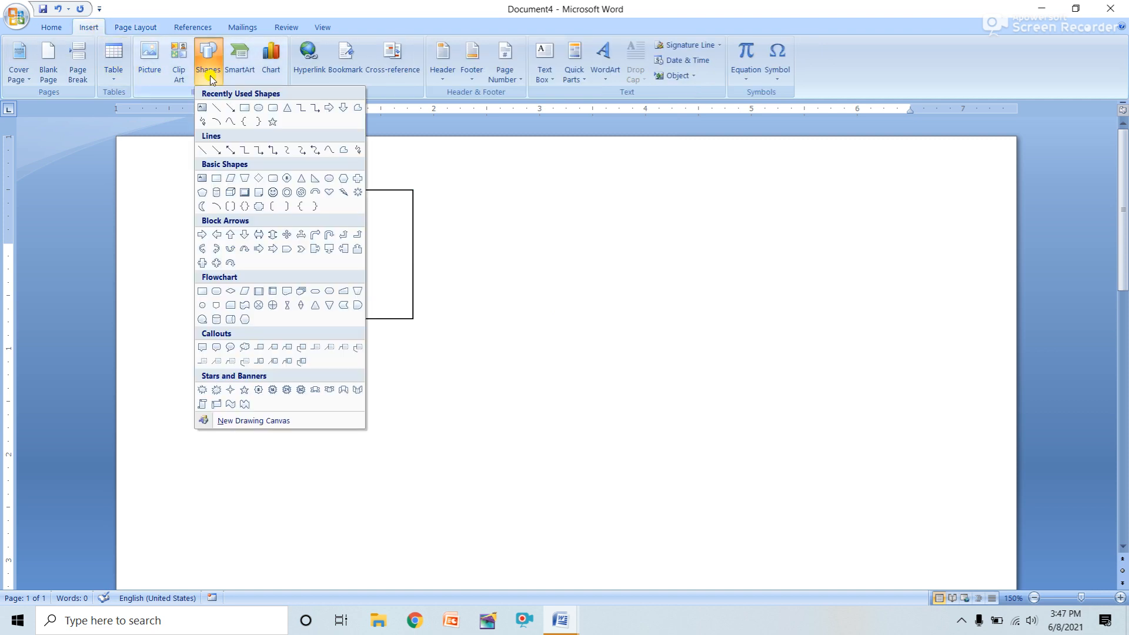
left_click(272, 122)
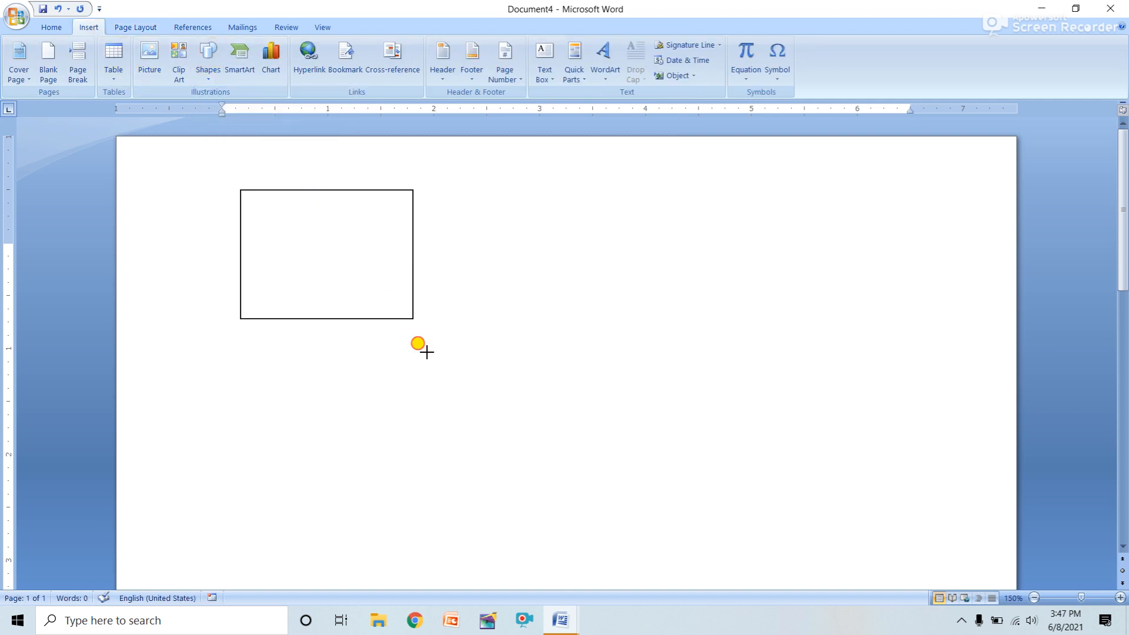
left_click_drag(428, 347, 531, 425)
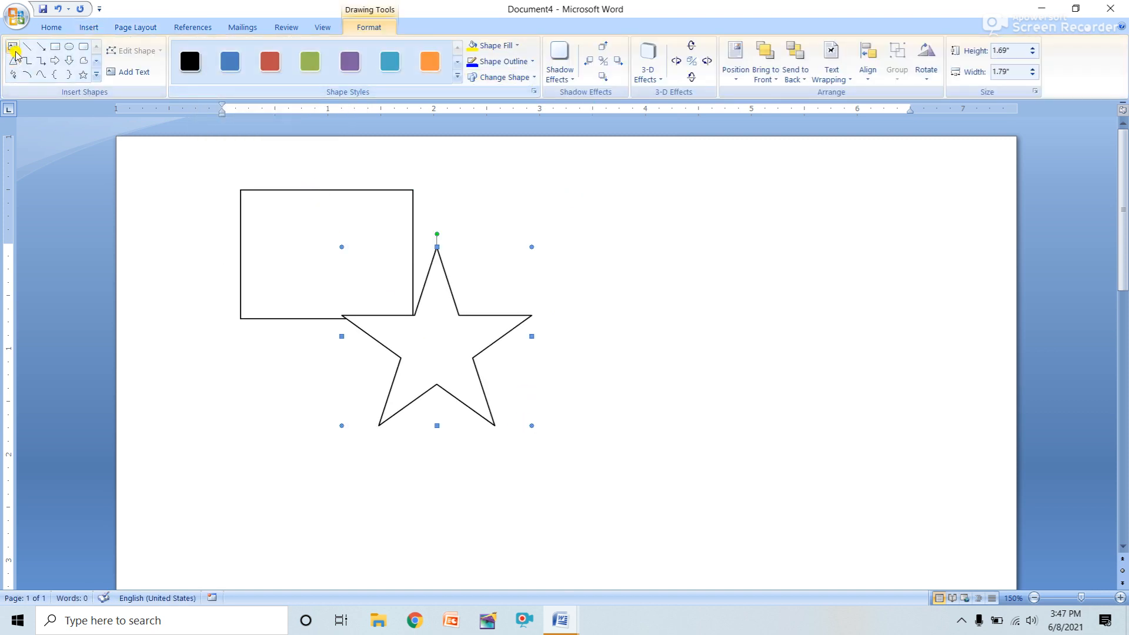
Step: Move the star farther over the rectangle and send it to the back
left_click(142, 27)
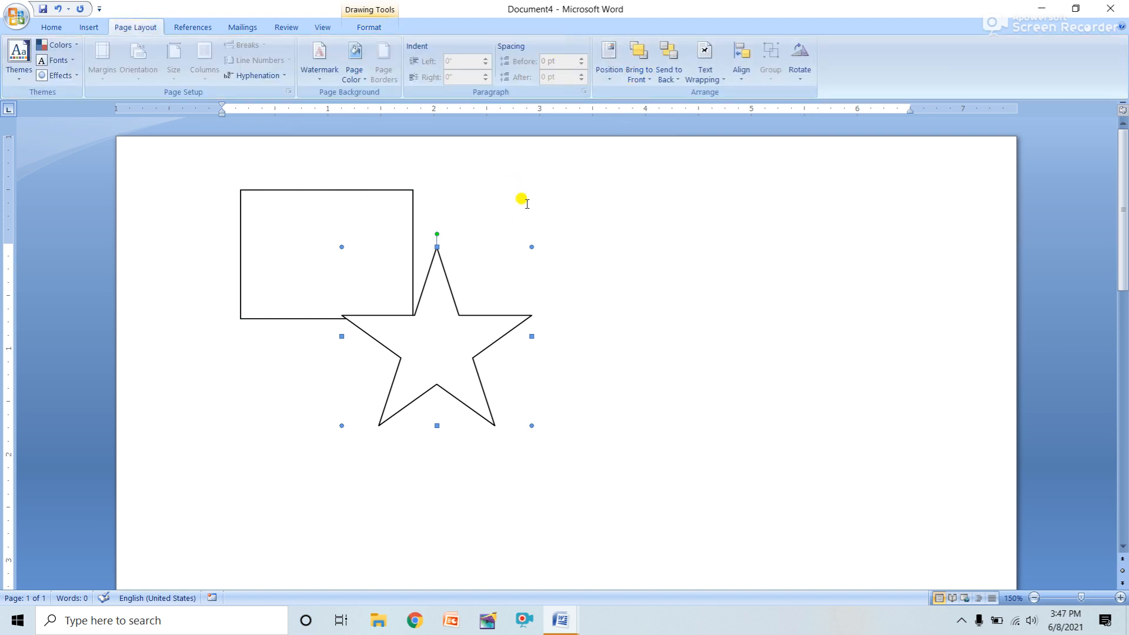
left_click_drag(450, 334, 428, 313)
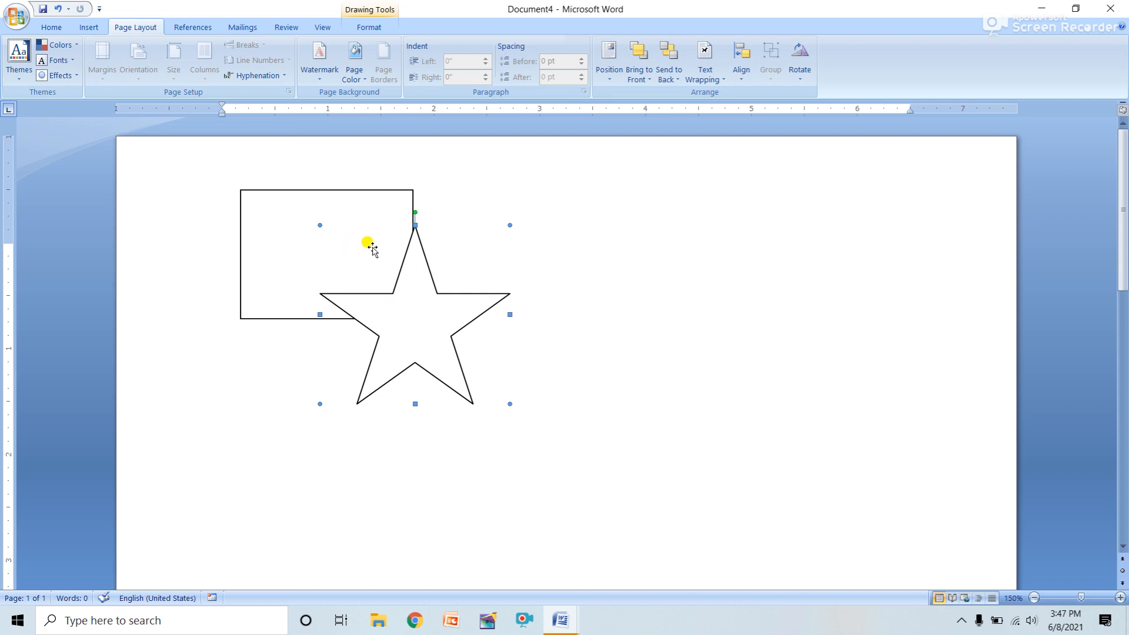
left_click(672, 53)
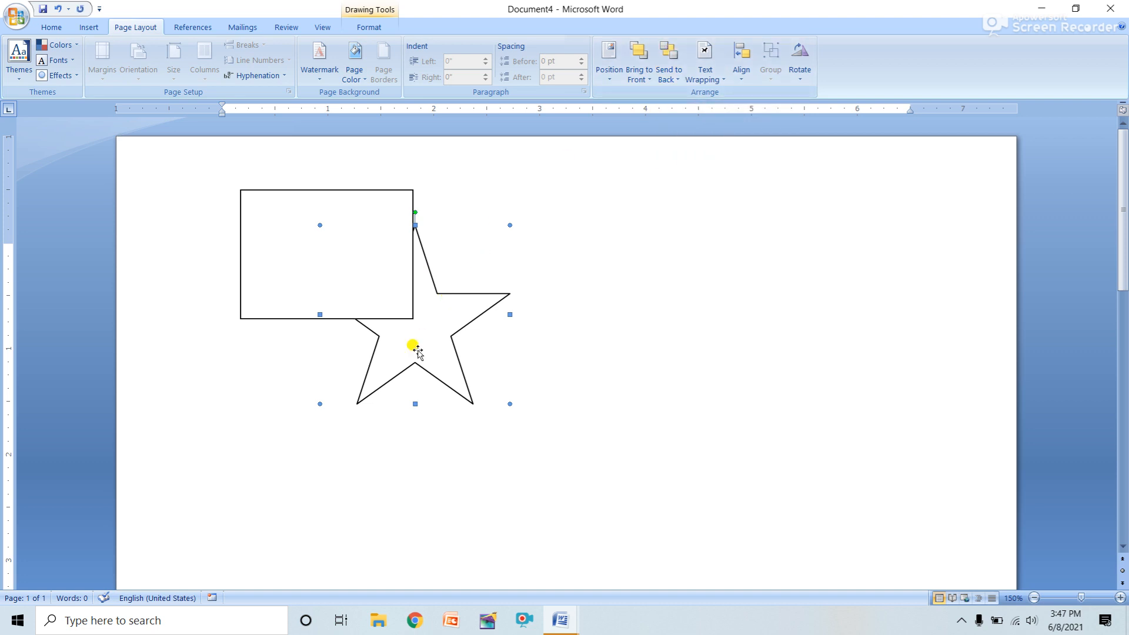
Step: Shift the star upward behind the rectangle and bring it to the front
left_click_drag(438, 331, 433, 294)
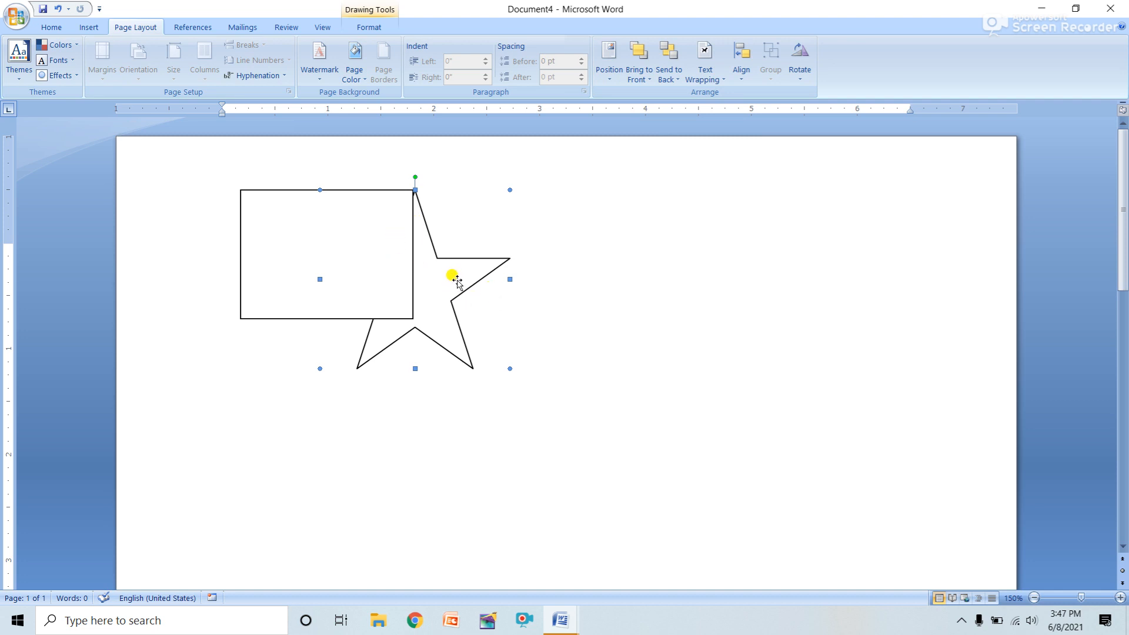
left_click(645, 54)
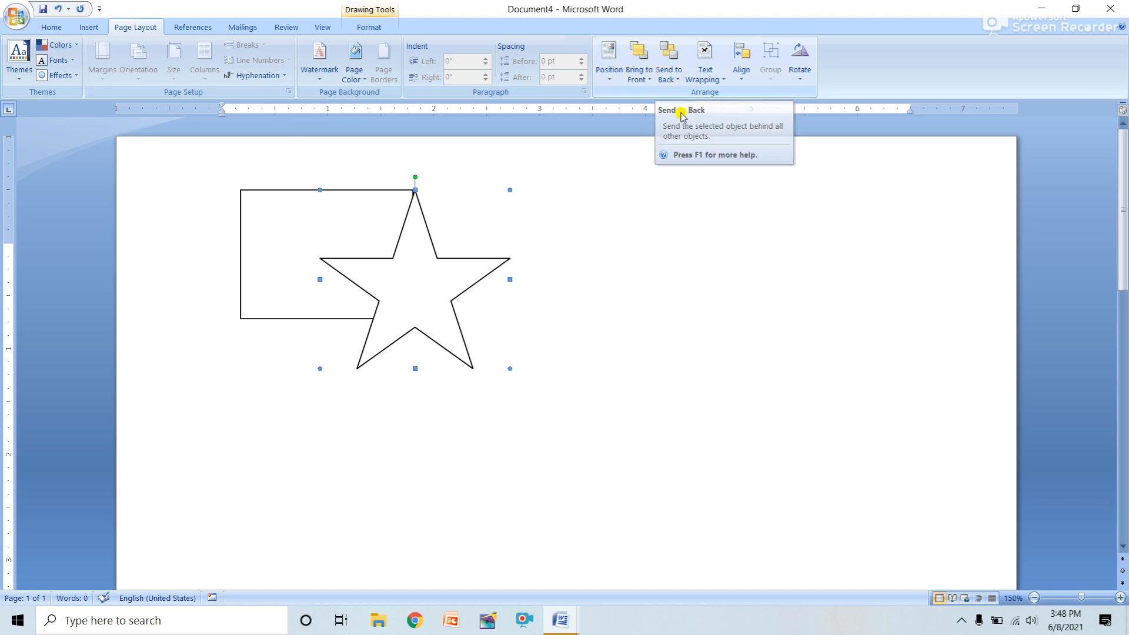
left_click(723, 78)
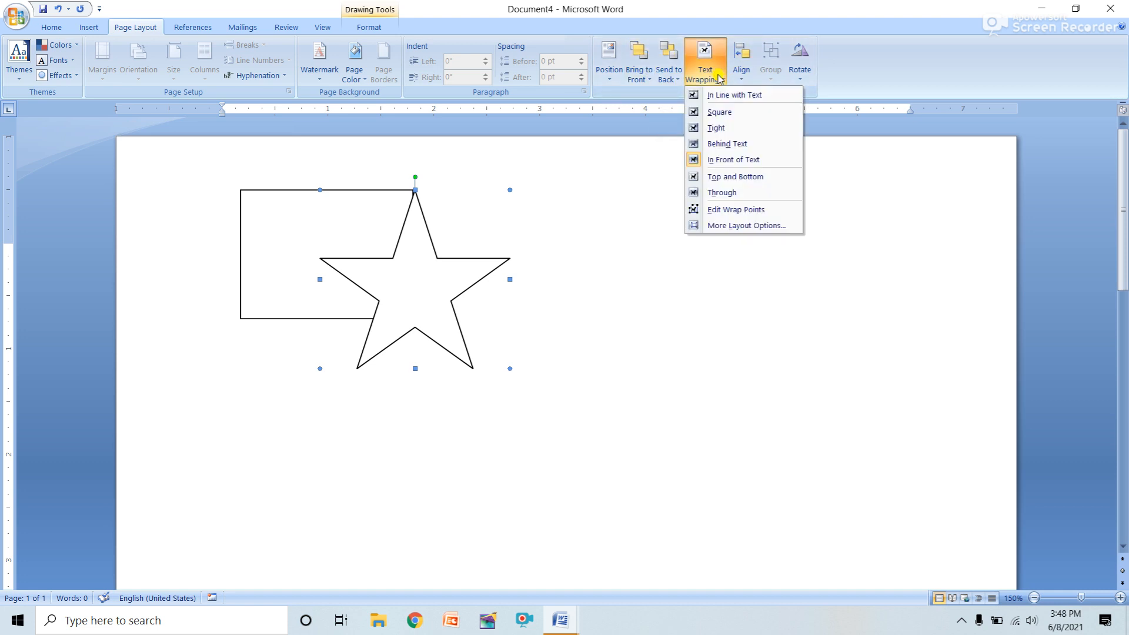
left_click(672, 278)
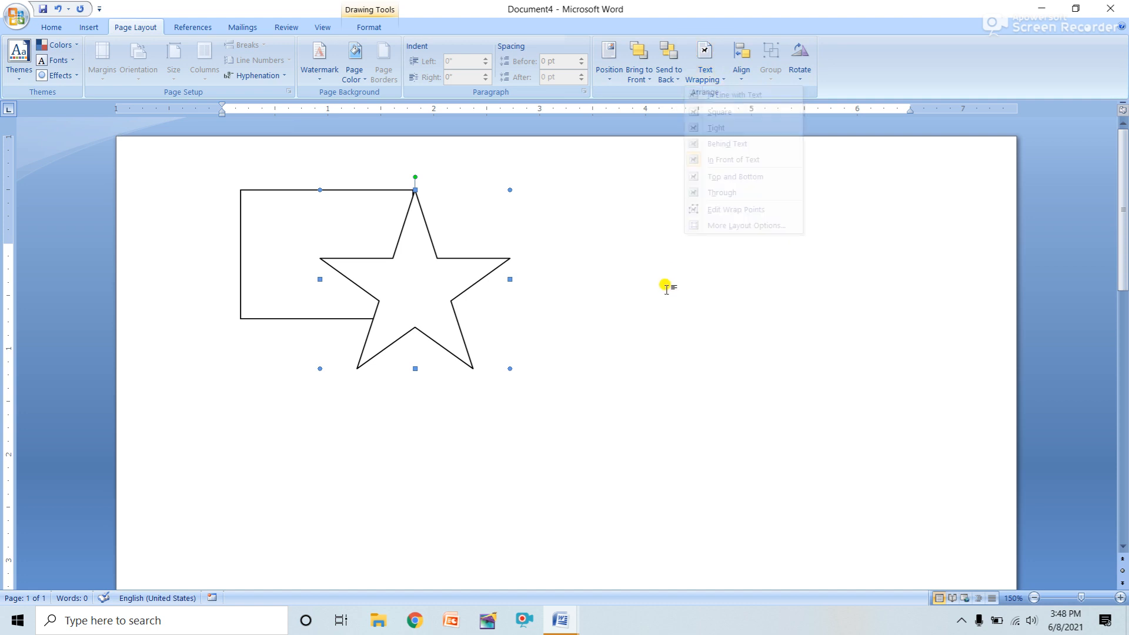
Step: Delete the star and the remaining rectangle from the page
key("Delete")
left_click(391, 277)
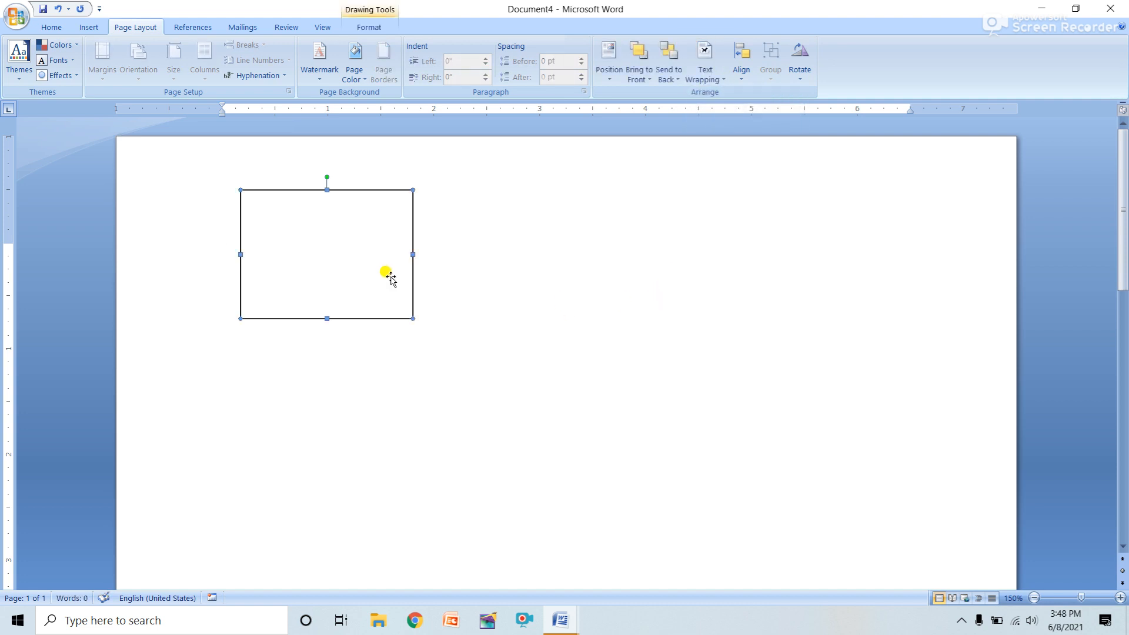
key("Delete")
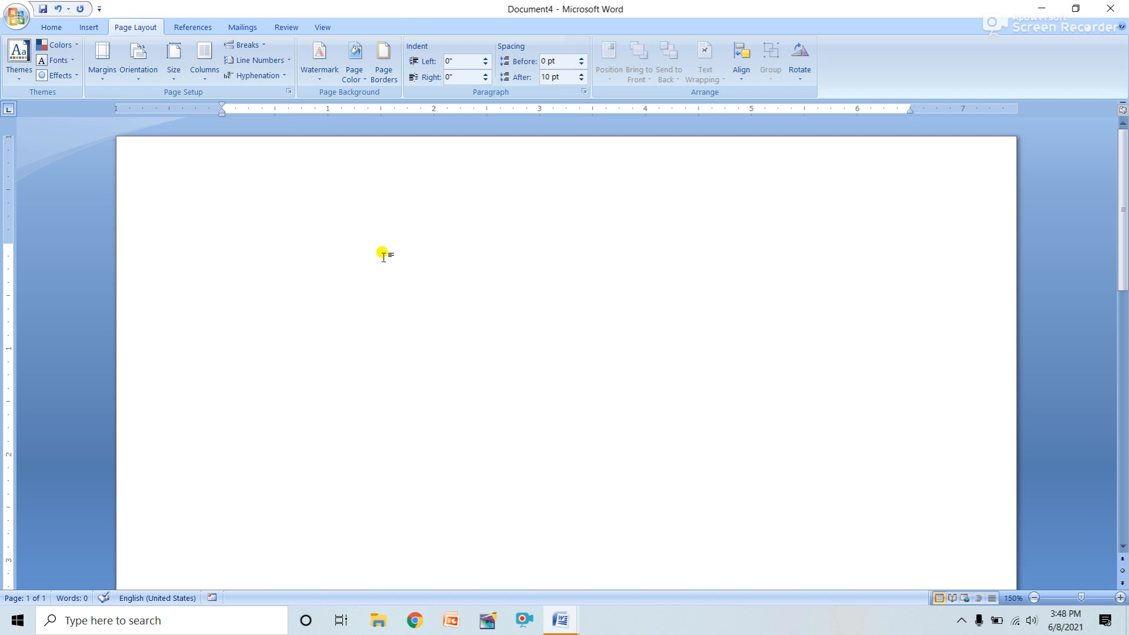
Step: Fill the blank page with sample paragraphs using the =rand function
type("=rand(")
key("Return")
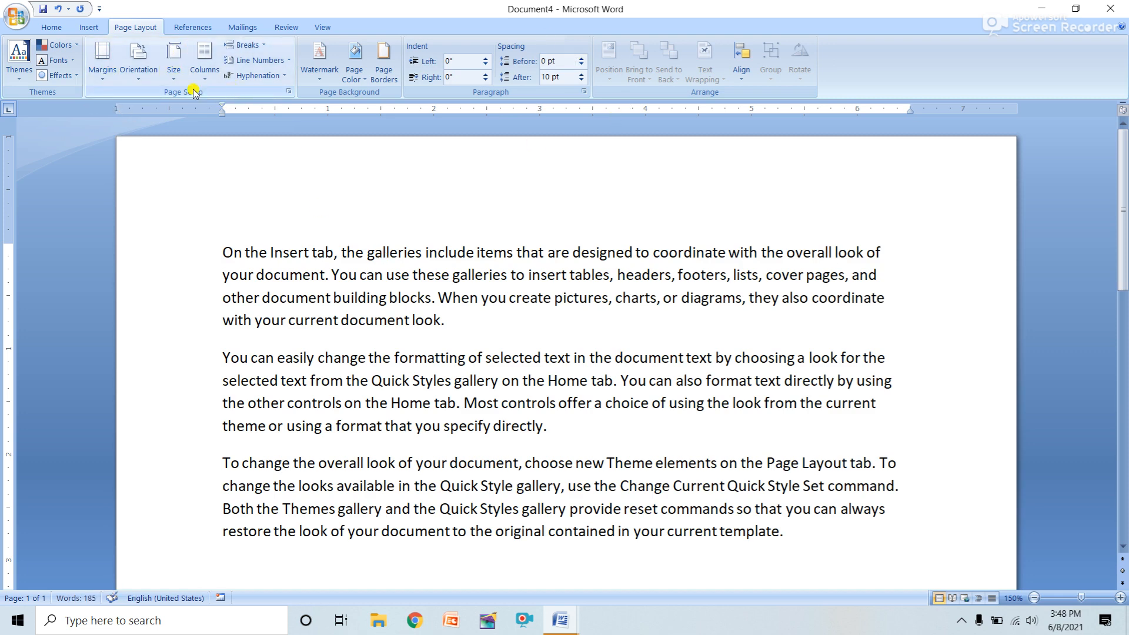
Step: Draw a rectangle about 1.1" high and 1.14" wide over the middle of the second paragraph
left_click(88, 27)
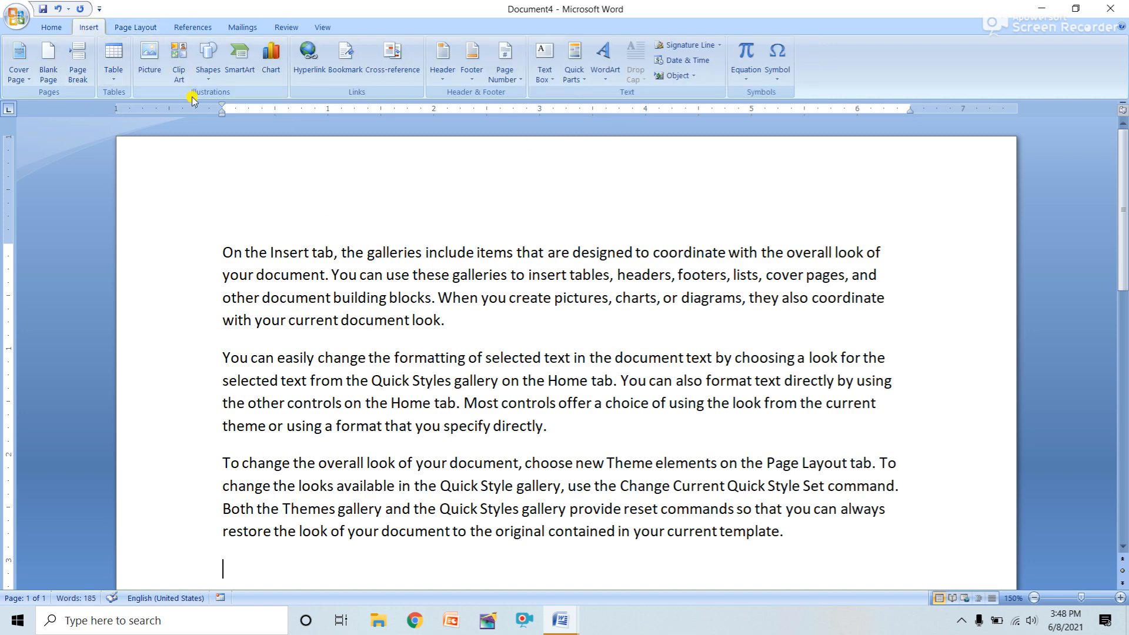
left_click(208, 59)
left_click(237, 113)
left_click_drag(456, 360, 576, 476)
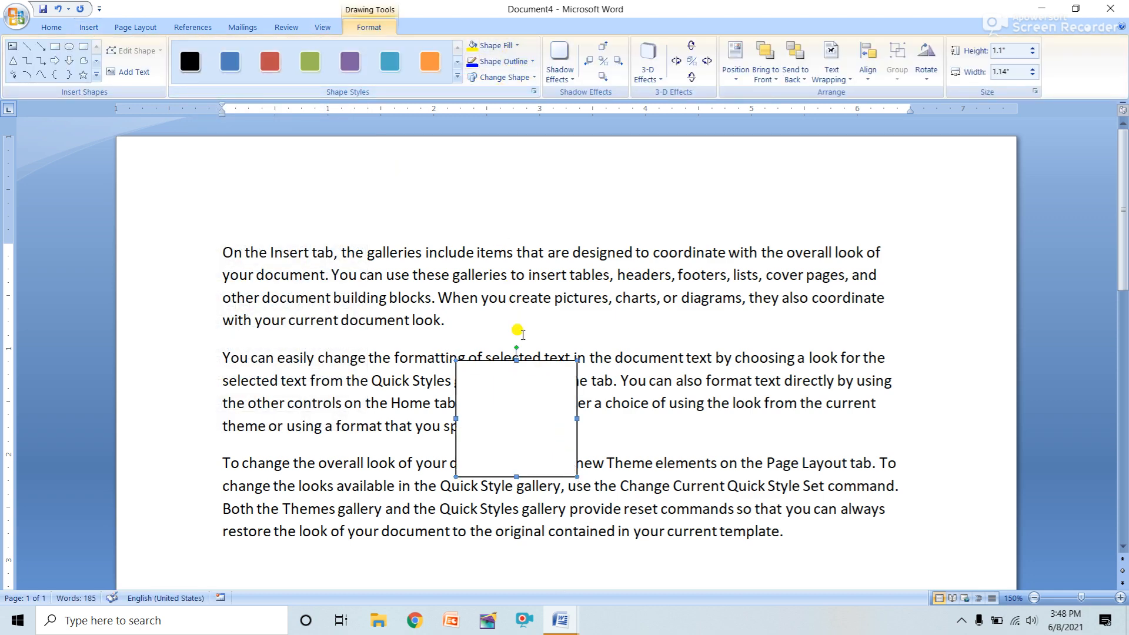
Step: Fill the rectangle with the picture 80da7e593365a554cf99f9695f1729a7 from the hd wallpaper folder and shift it slightly upward
left_click(502, 47)
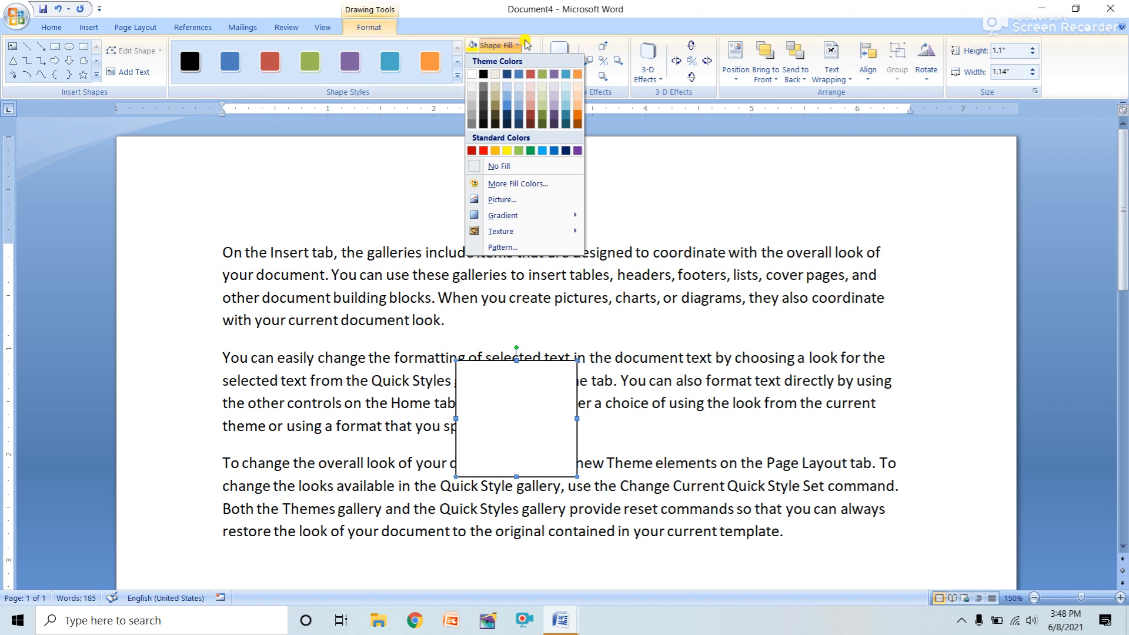
left_click(526, 200)
left_click(696, 227)
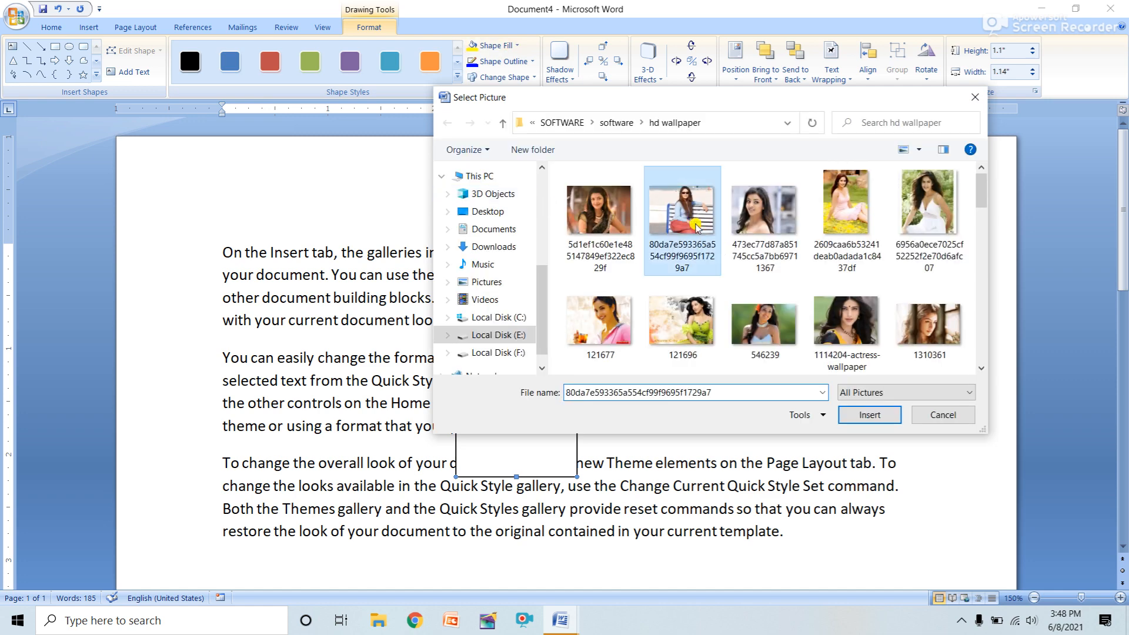
double_click(695, 227)
mouse_move(538, 401)
left_mouse_down()
mouse_move(530, 344)
mouse_move(544, 366)
mouse_move(517, 384)
mouse_move(549, 385)
mouse_move(513, 392)
mouse_move(538, 392)
left_mouse_up()
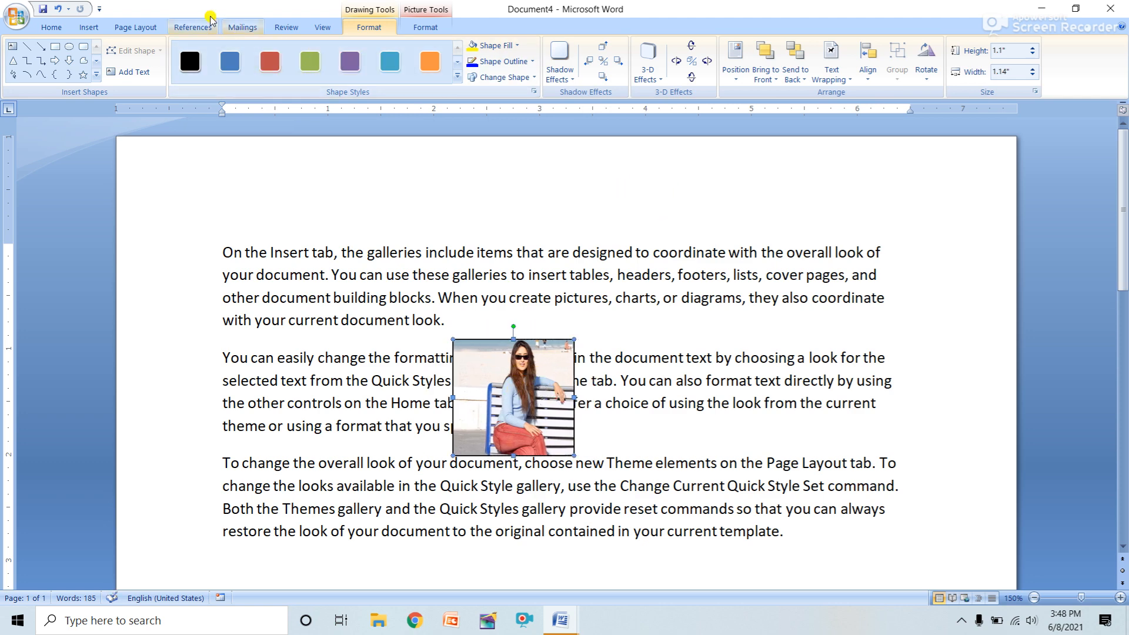
Step: Set the picture-filled shape's text wrapping to Square and move it slightly within the second paragraph
left_click(136, 27)
left_click(712, 74)
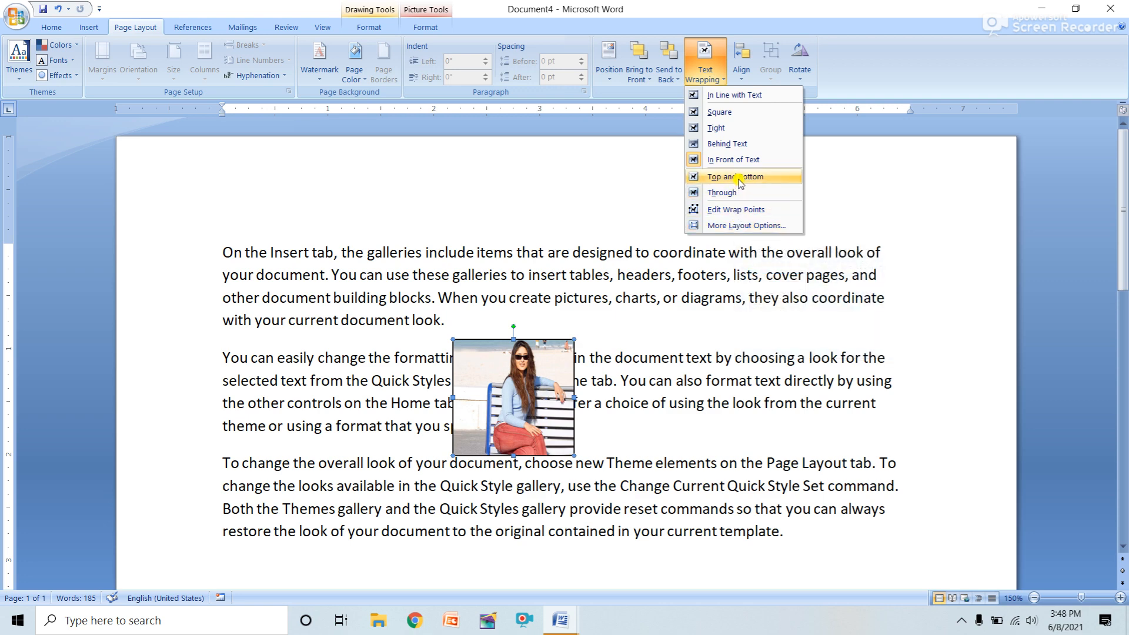
left_click(715, 114)
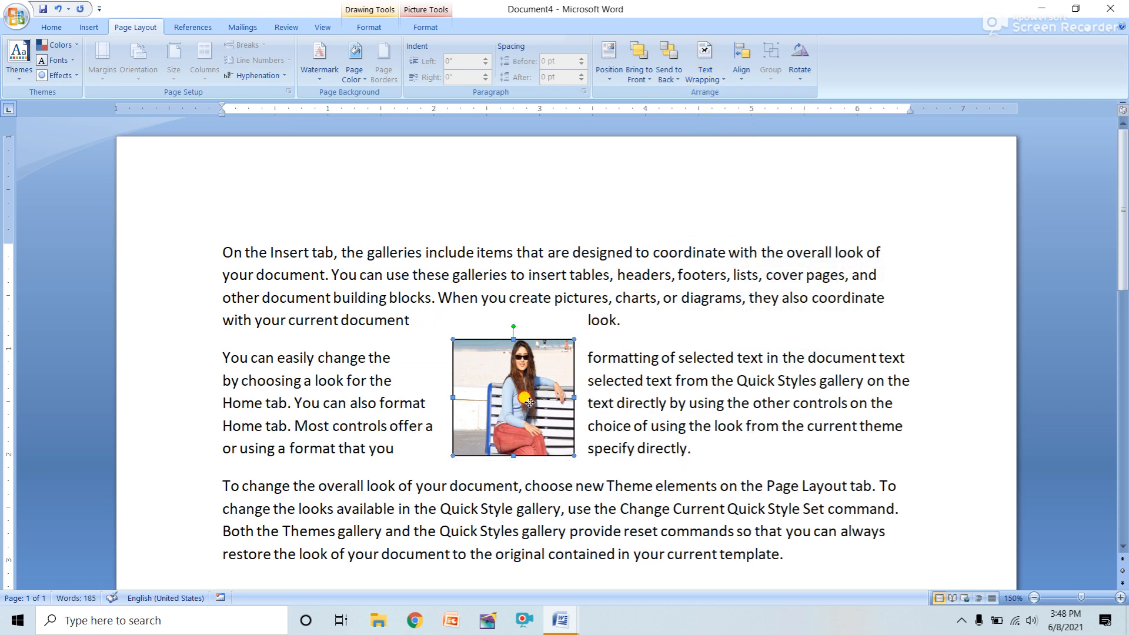
mouse_move(529, 402)
left_mouse_down()
mouse_move(658, 359)
mouse_move(457, 343)
mouse_move(646, 347)
mouse_move(680, 378)
mouse_move(660, 473)
mouse_move(528, 420)
mouse_move(604, 389)
mouse_move(595, 337)
mouse_move(587, 413)
mouse_move(531, 409)
left_mouse_up()
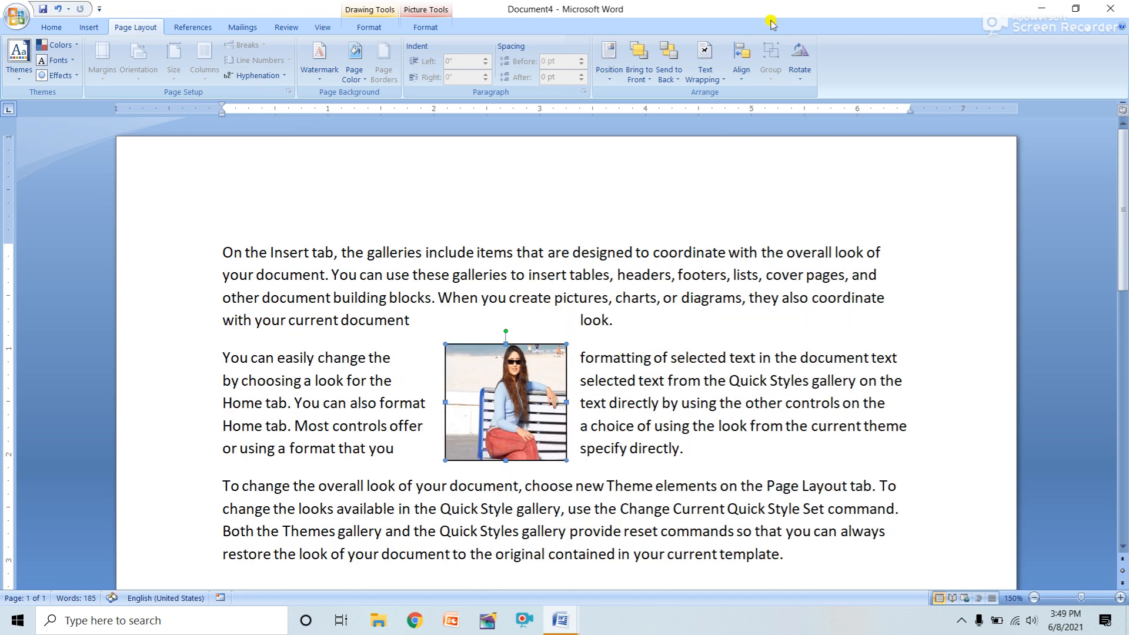
Step: Set the picture-filled shape's text wrapping to In Front of Text and move it slightly up and to the right
left_click(712, 83)
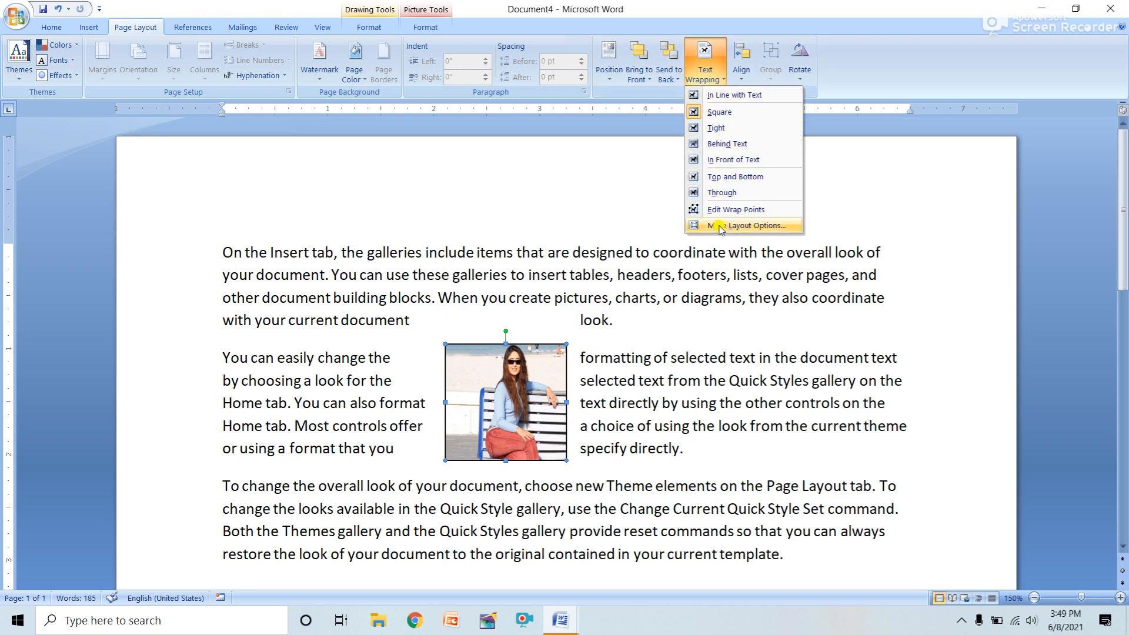
left_click(722, 163)
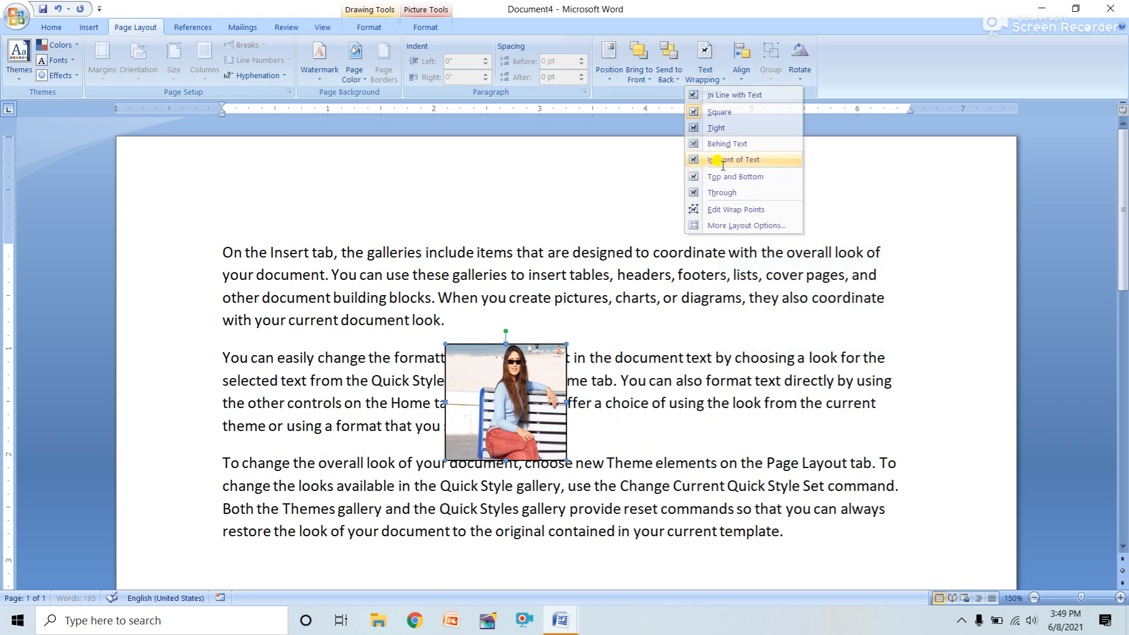
mouse_move(559, 368)
left_mouse_down()
mouse_move(641, 317)
mouse_move(512, 435)
mouse_move(649, 299)
mouse_move(551, 377)
left_mouse_up()
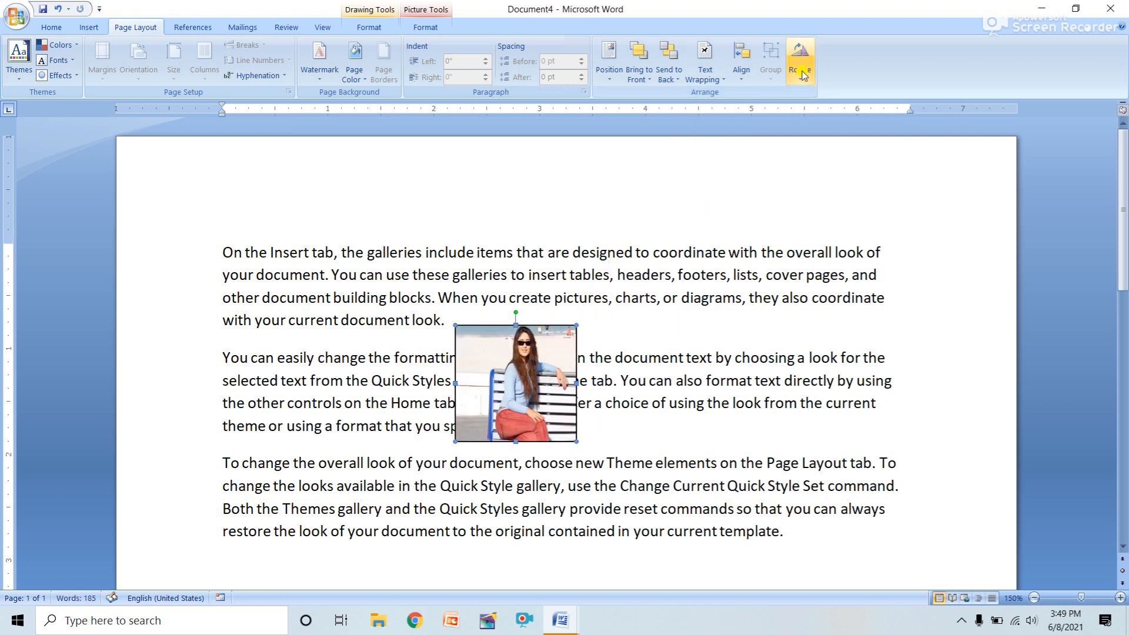
Step: Align the picture-filled shape to the left margin
left_click(743, 81)
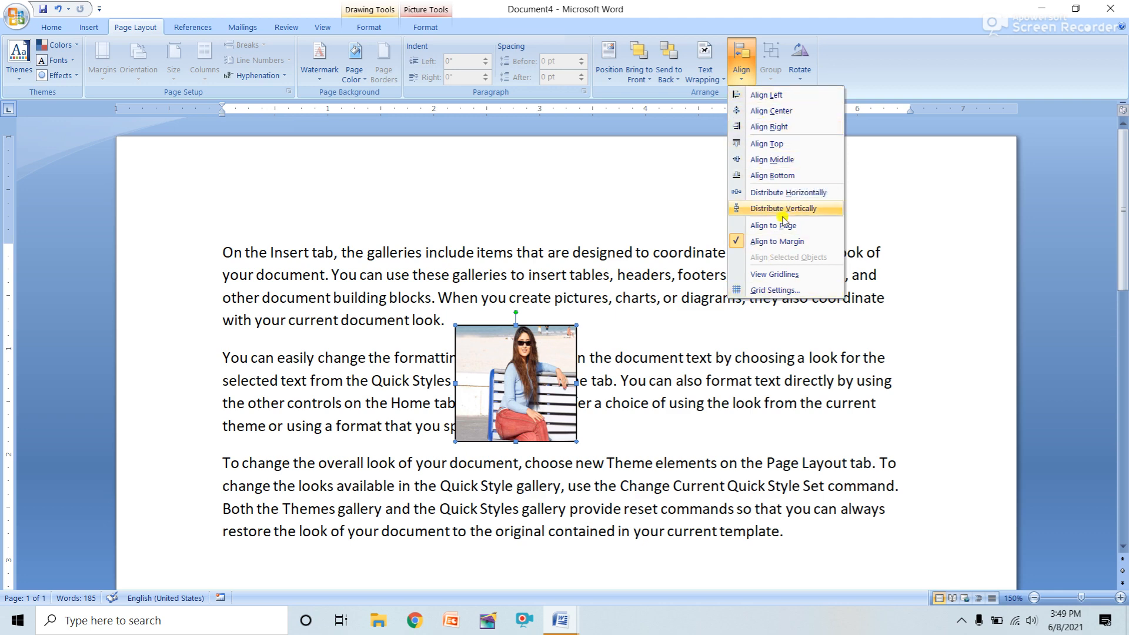
left_click(778, 94)
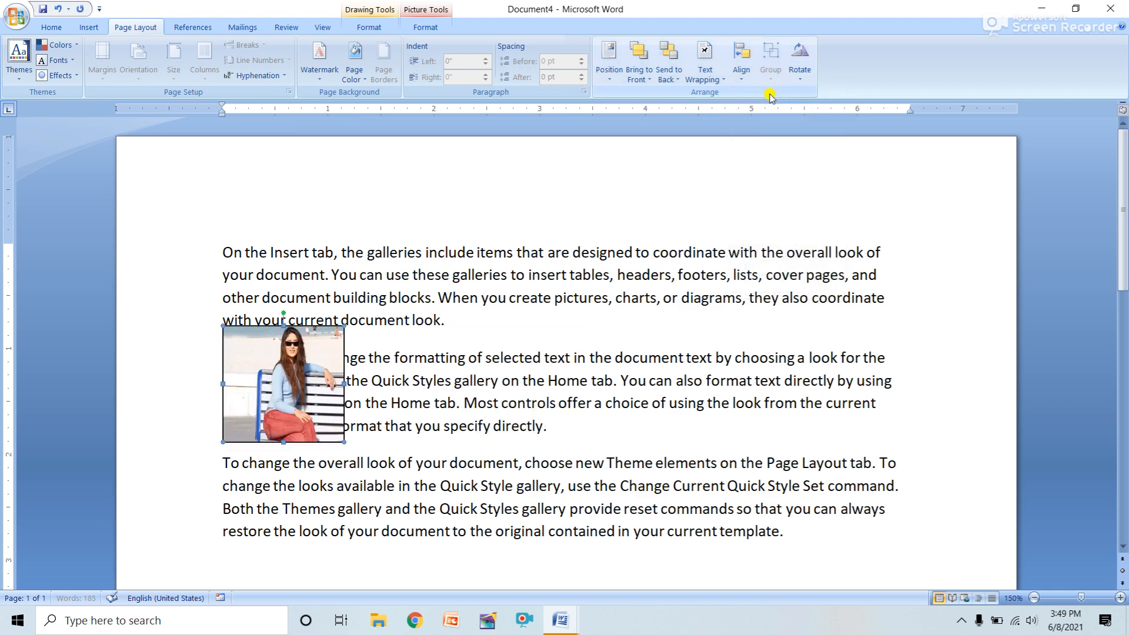
Step: Clear the document's content and draw a rectangle about 1.43" high and 1.4" wide near the top of the page
left_click(744, 81)
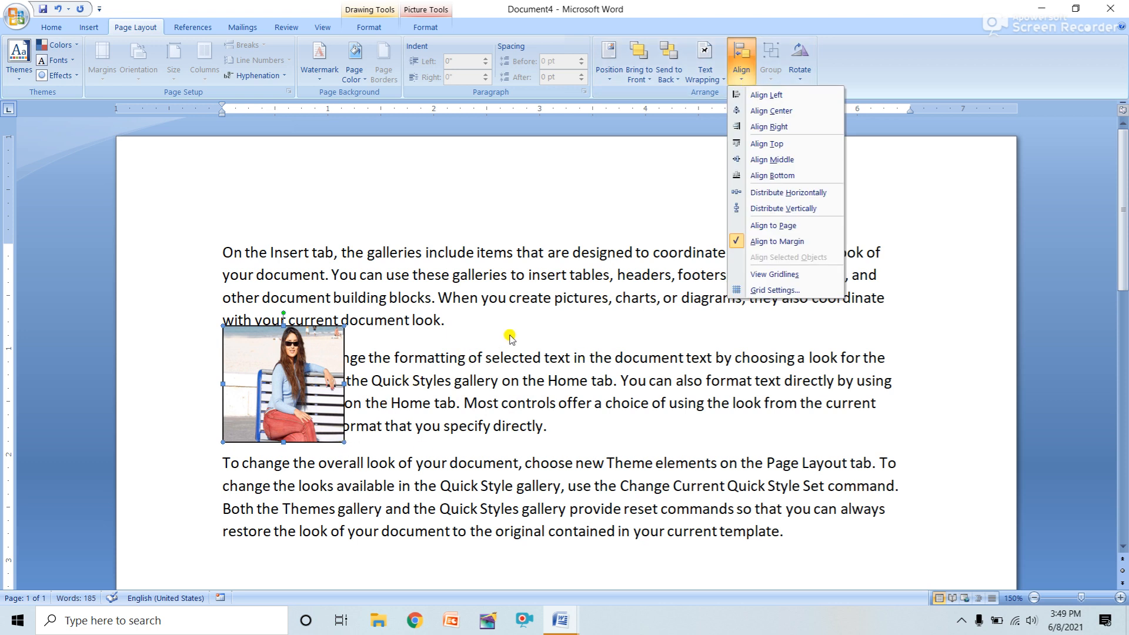
left_click(526, 347)
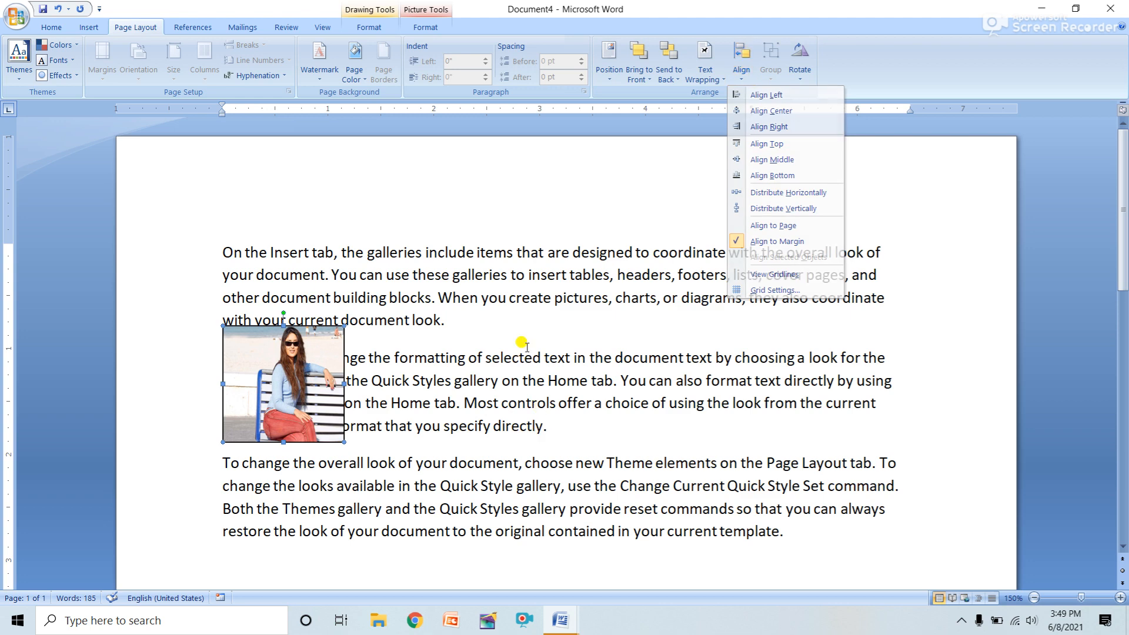
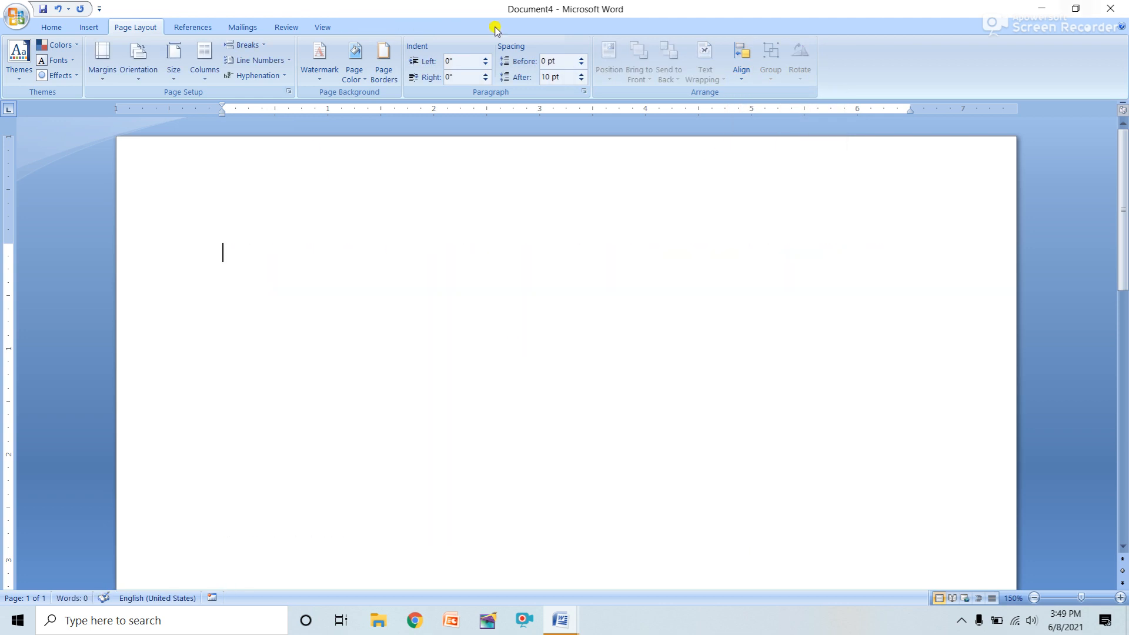
left_click(89, 28)
left_click(208, 59)
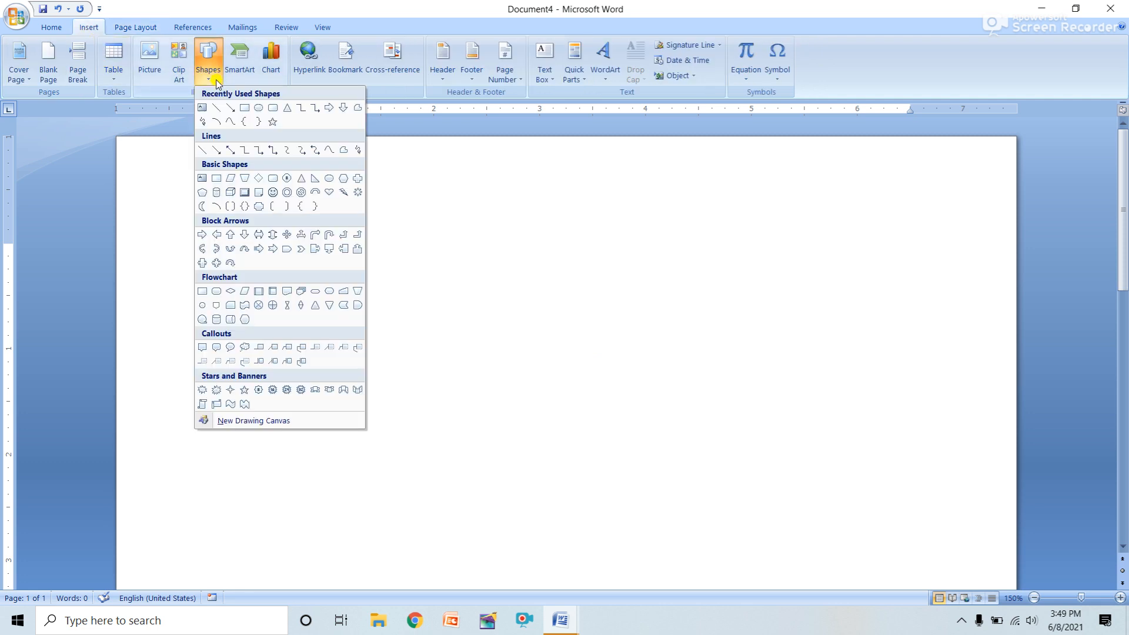
left_click(245, 109)
left_click_drag(355, 207, 503, 357)
Step: Draw an oval about 1.49" high and 1.57" wide and move it below and to the right of the square
left_click(79, 49)
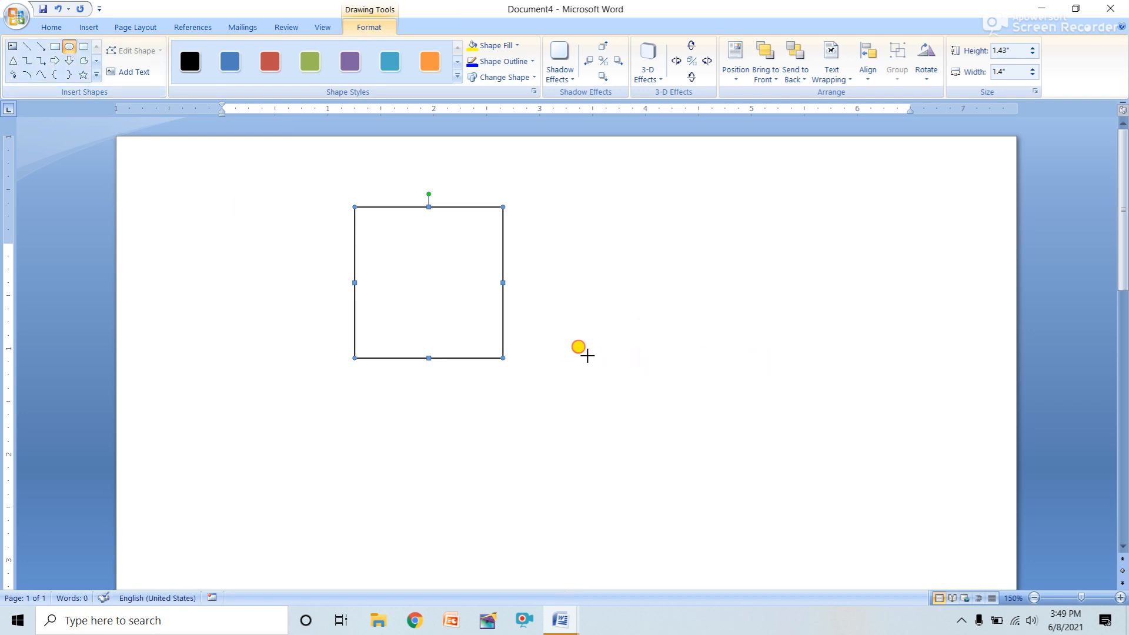
left_click_drag(581, 351, 746, 508)
left_click_drag(686, 441, 633, 502)
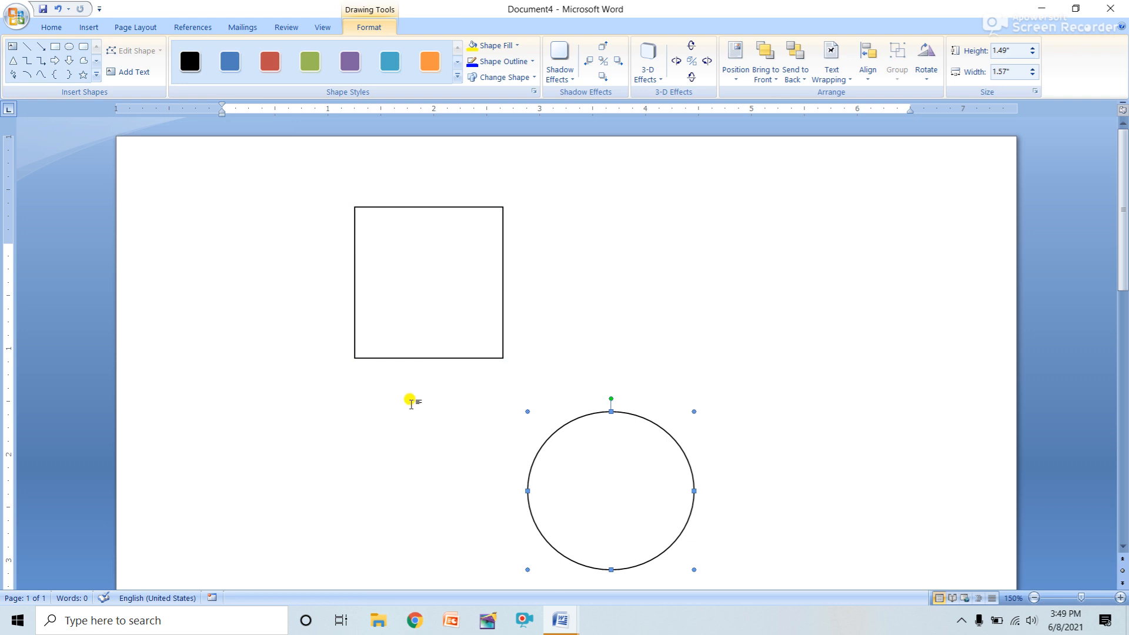
Step: Select the square and the circle together and apply Align Center to them
left_click(435, 302, "shift")
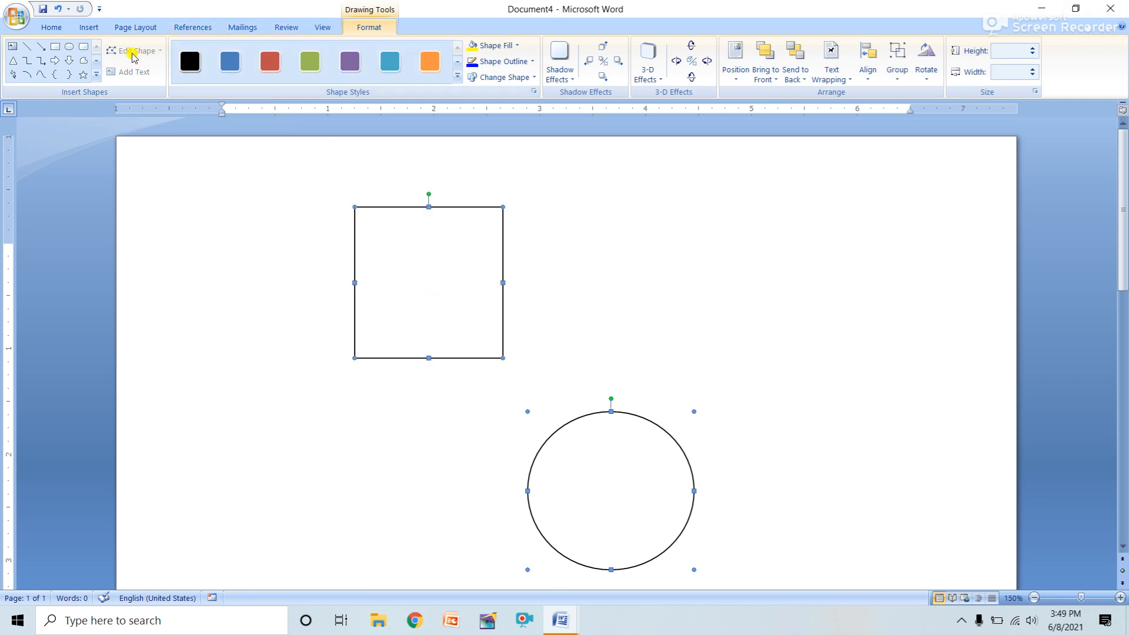
left_click(145, 25)
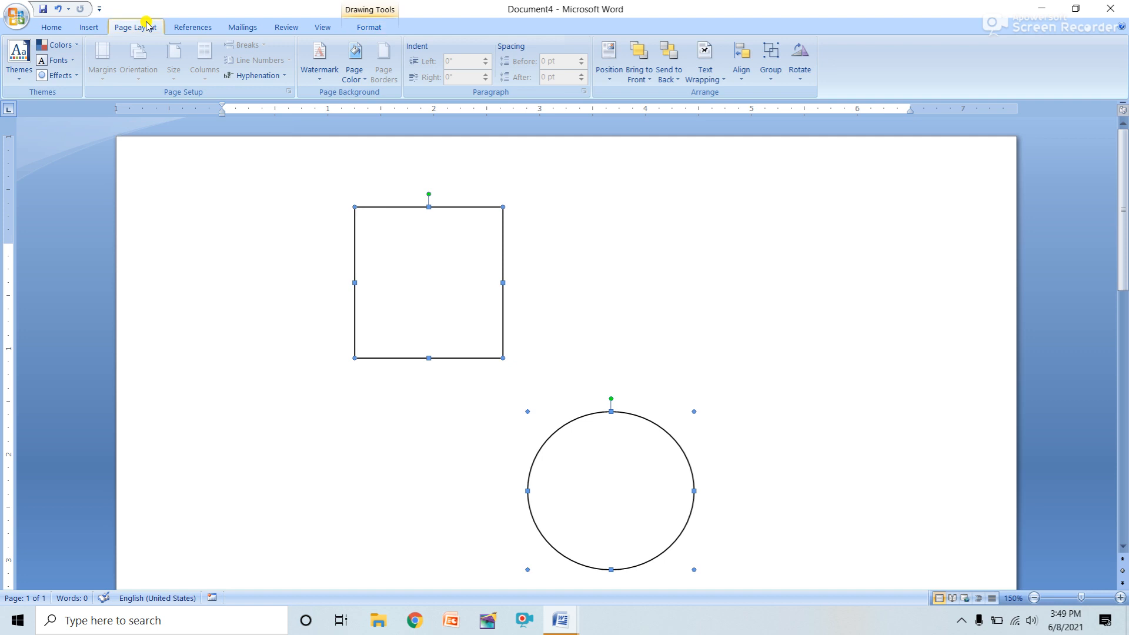
left_click(705, 64)
left_click(733, 84)
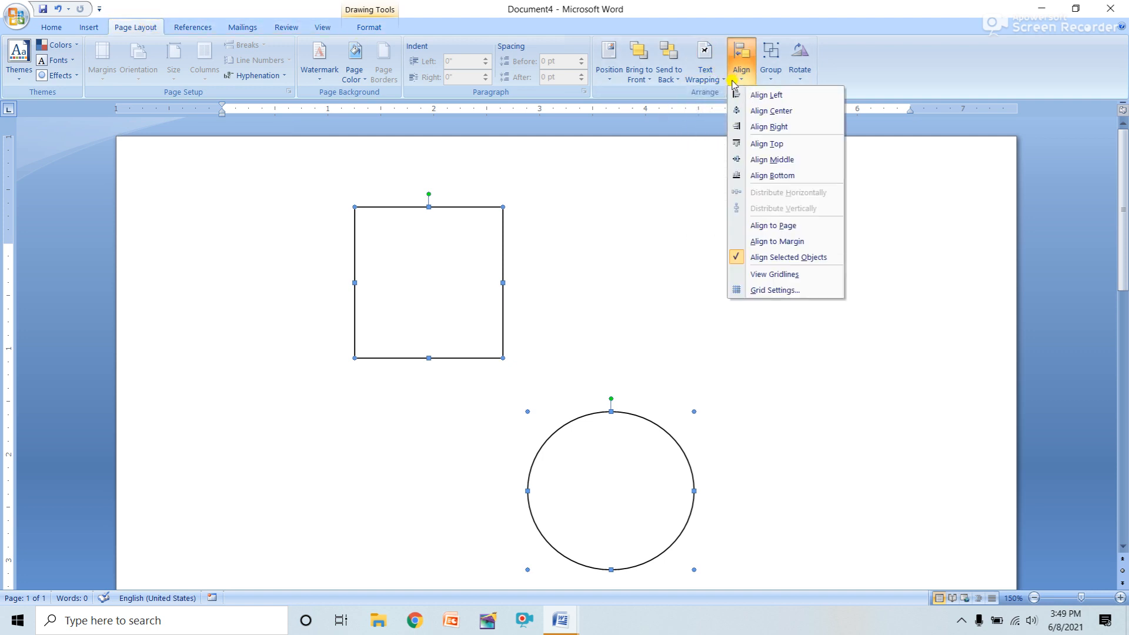
left_click(792, 111)
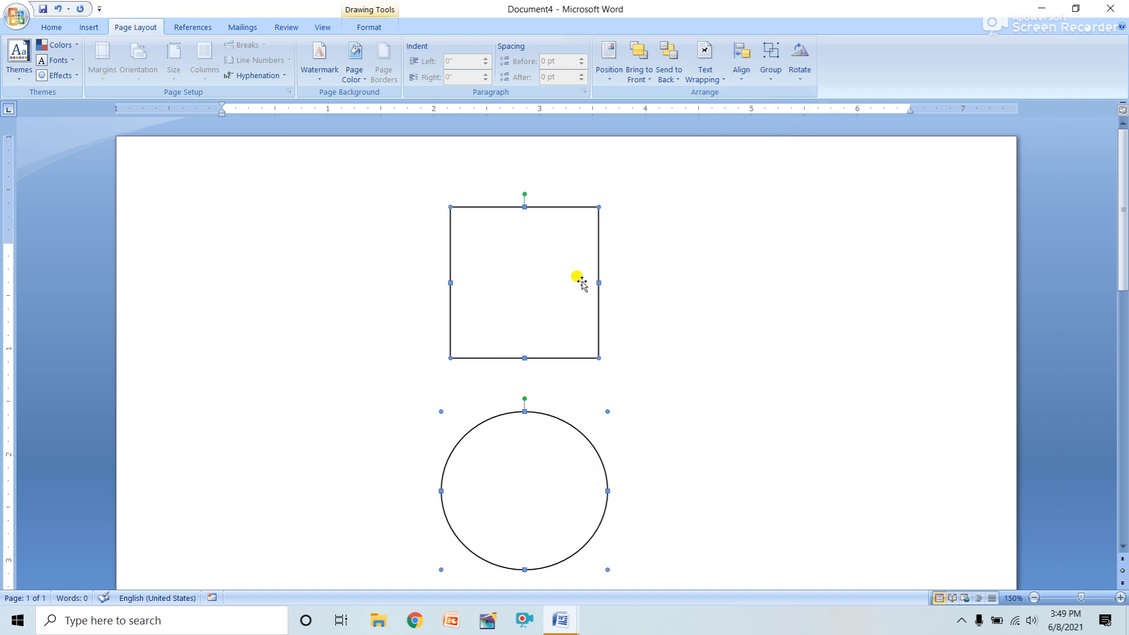
Step: Align the square and circle by their left edges, and align them with Align Middle so they overlap
left_click(738, 77)
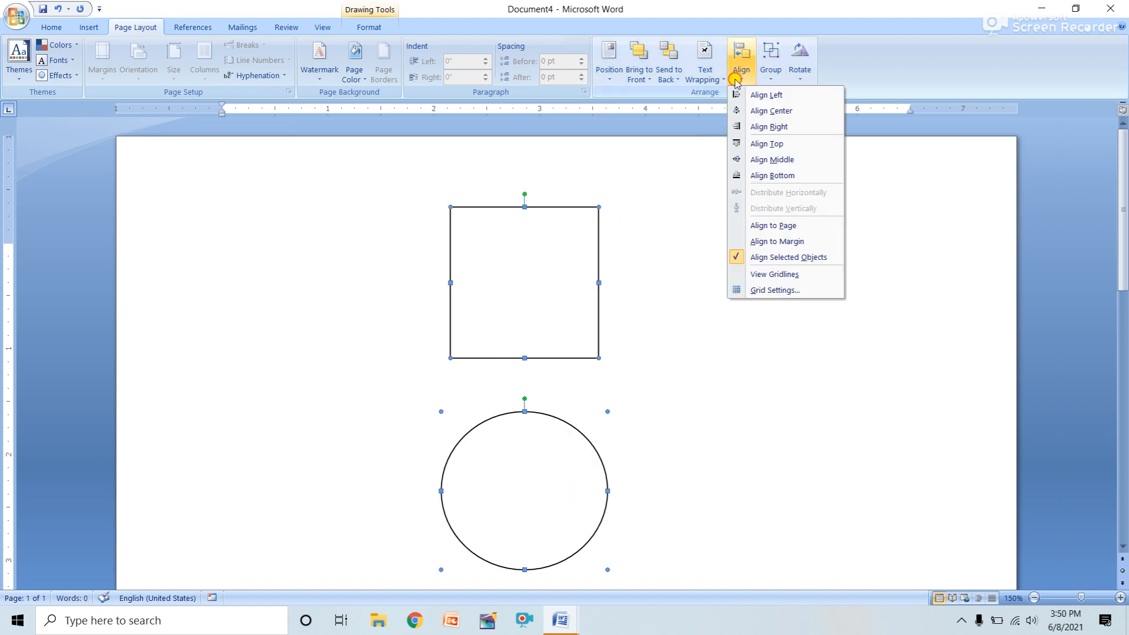
left_click(765, 94)
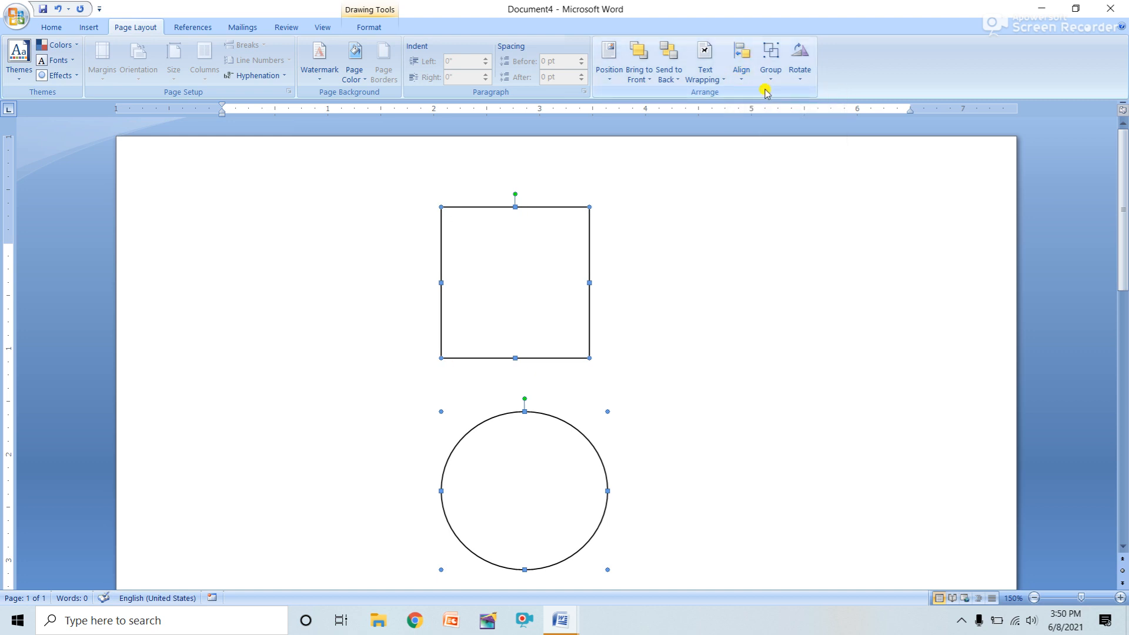
left_click(743, 75)
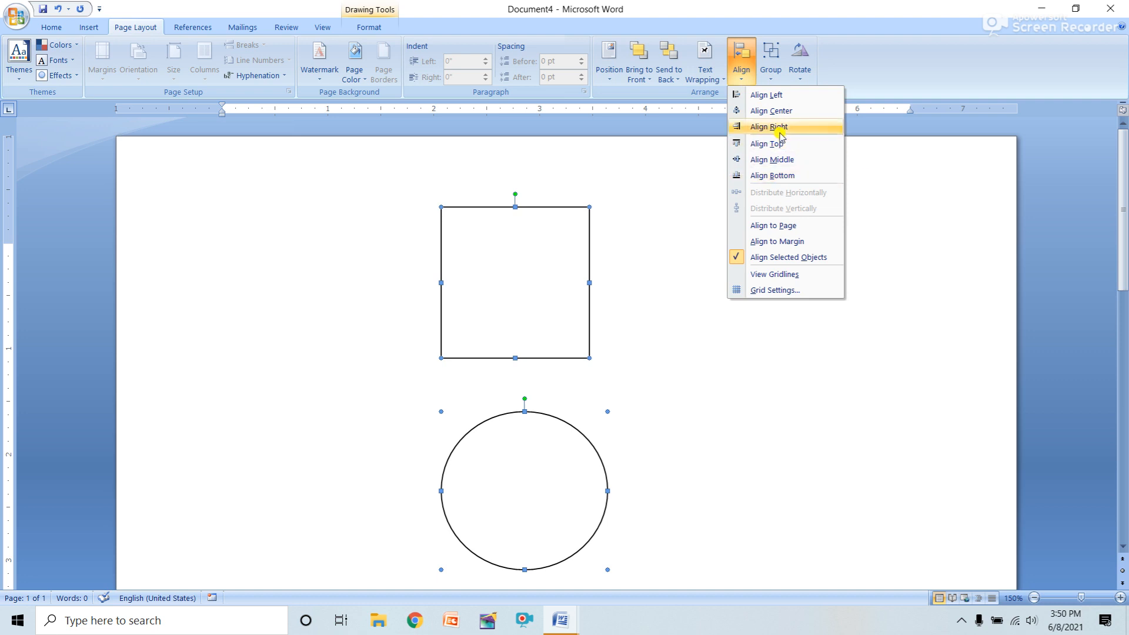
left_click(786, 162)
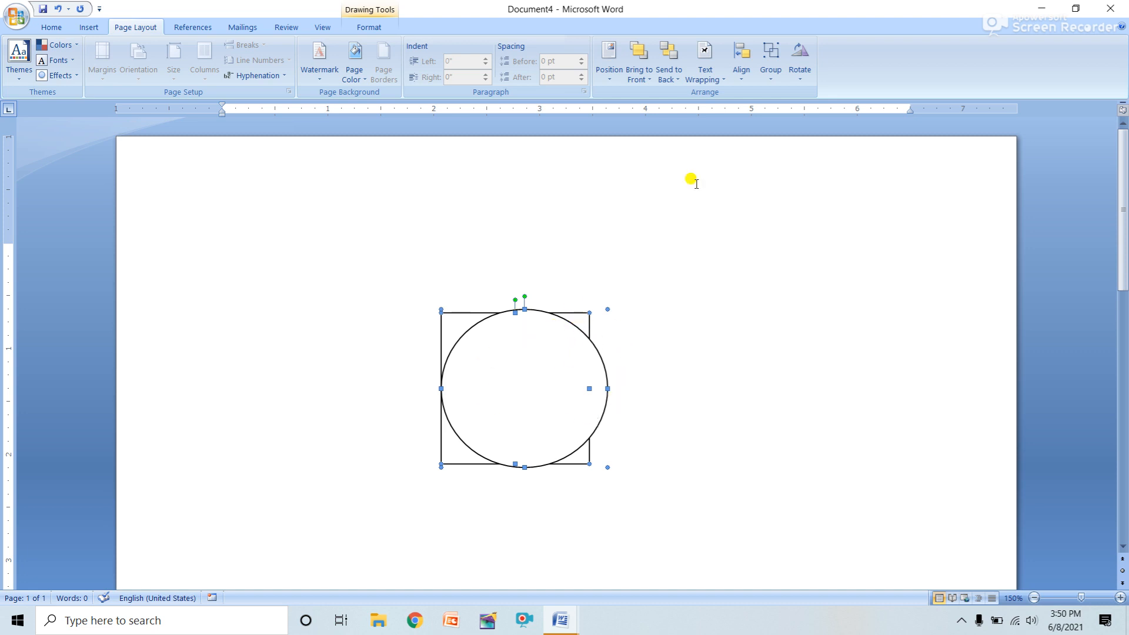
Step: Align the overlapping square and circle by their bottom edges, and center them horizontally on each other
left_click(746, 82)
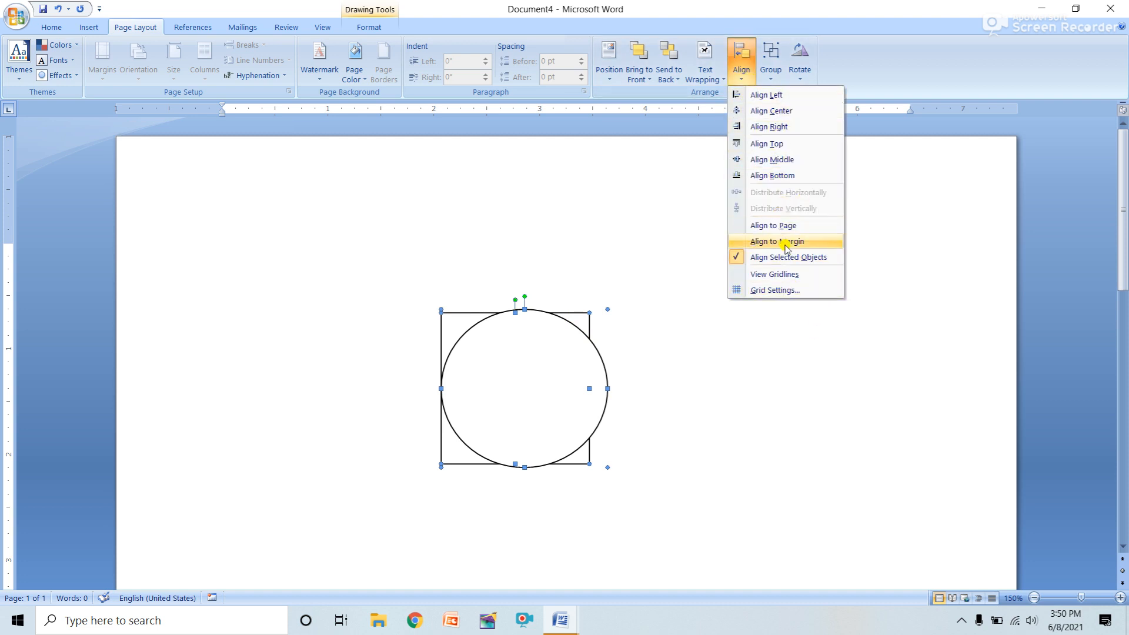
left_click(785, 176)
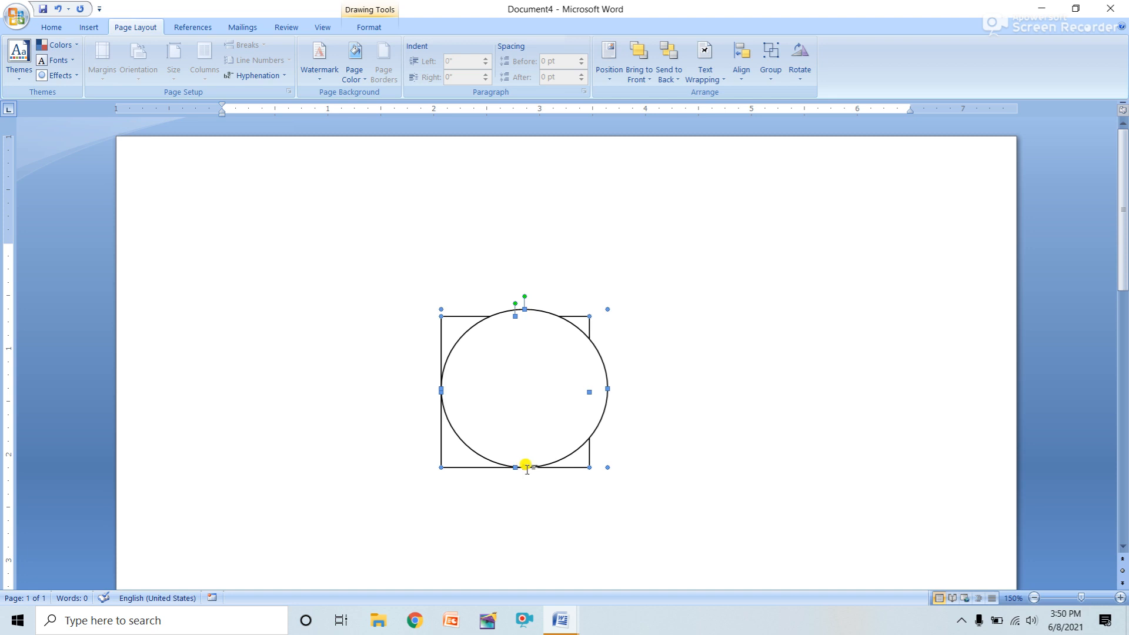
left_click(741, 59)
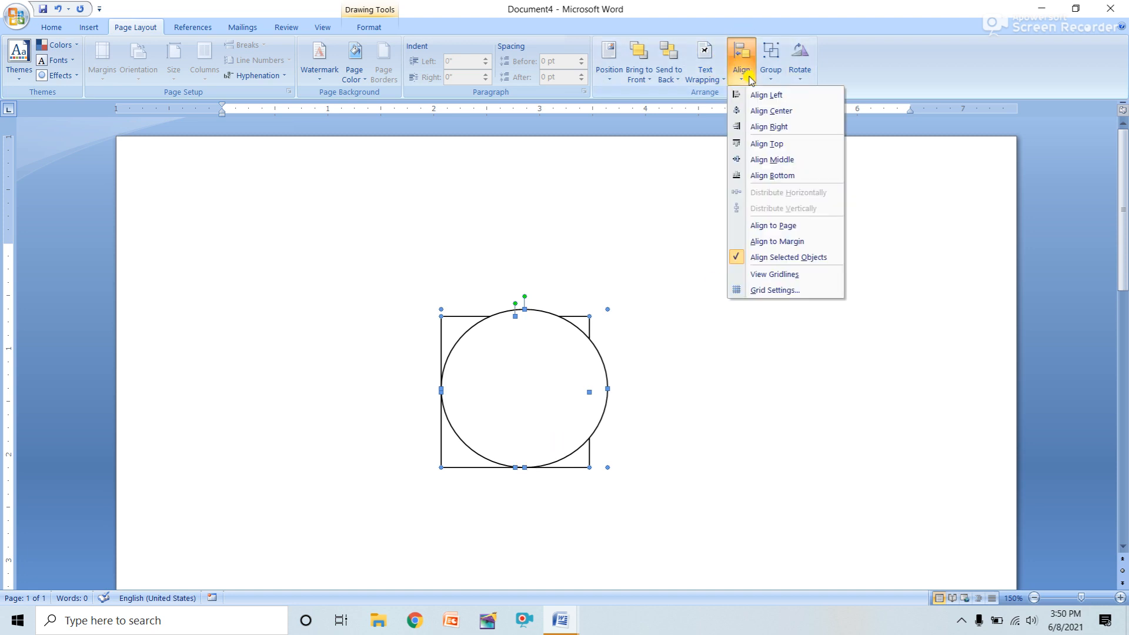
left_click(772, 112)
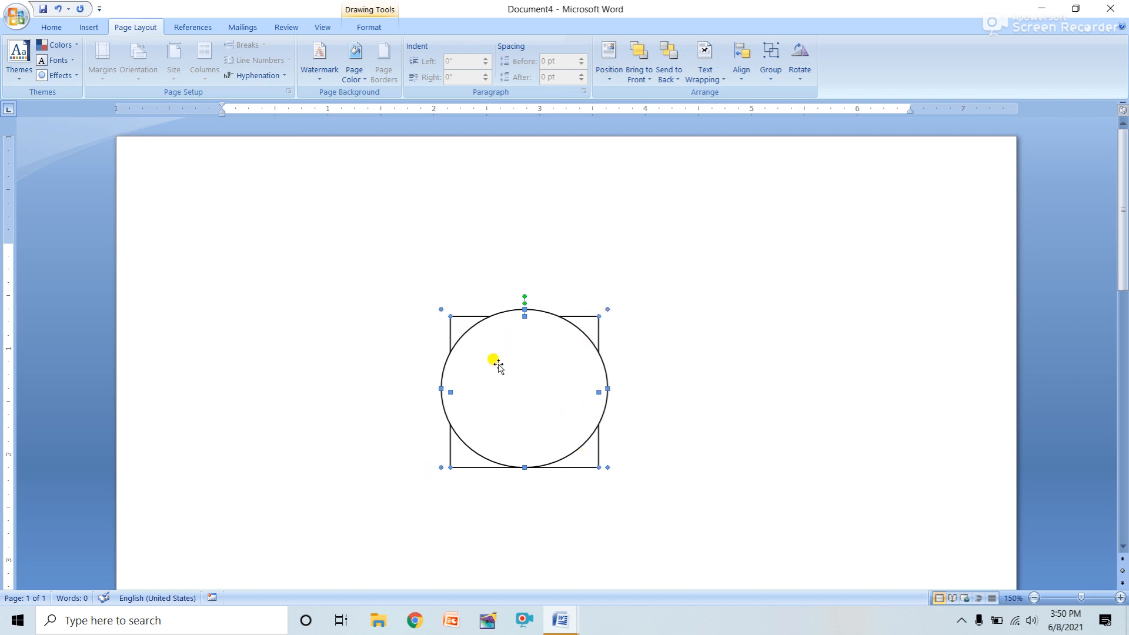
Step: Align the square and circle by their top edges, and switch them back to bottom-edge alignment
left_click(740, 59)
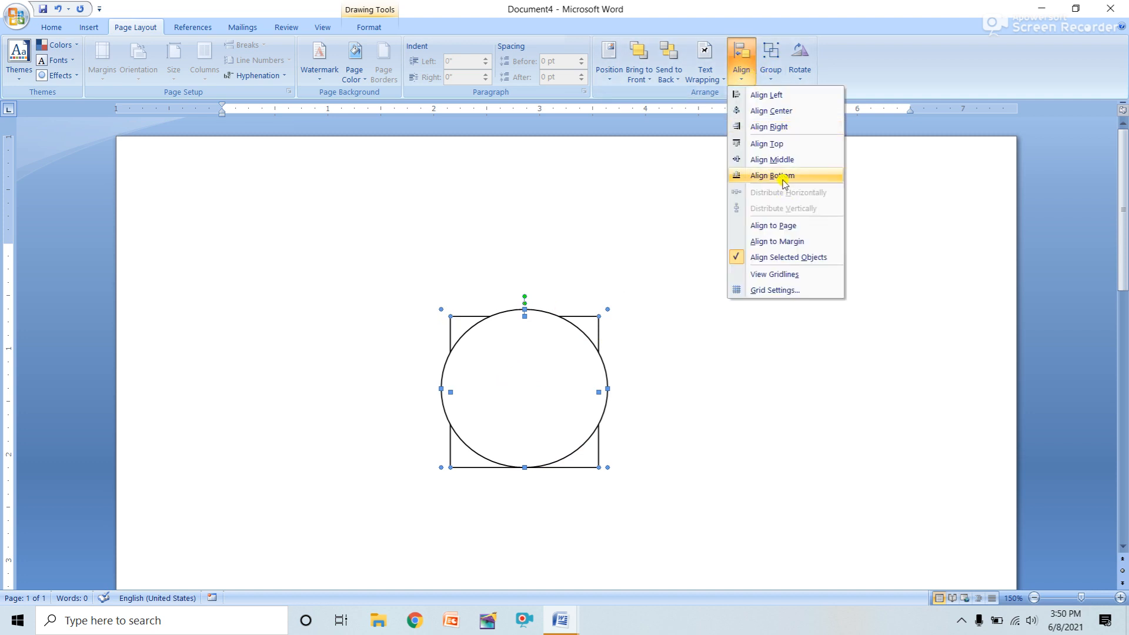
left_click(789, 143)
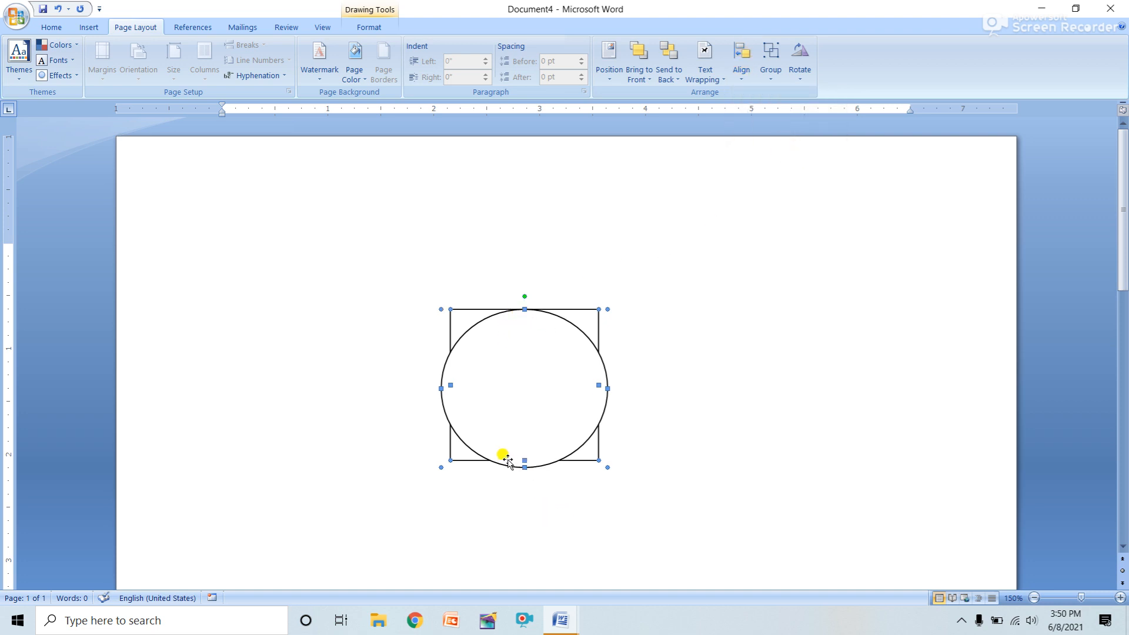
left_click(741, 59)
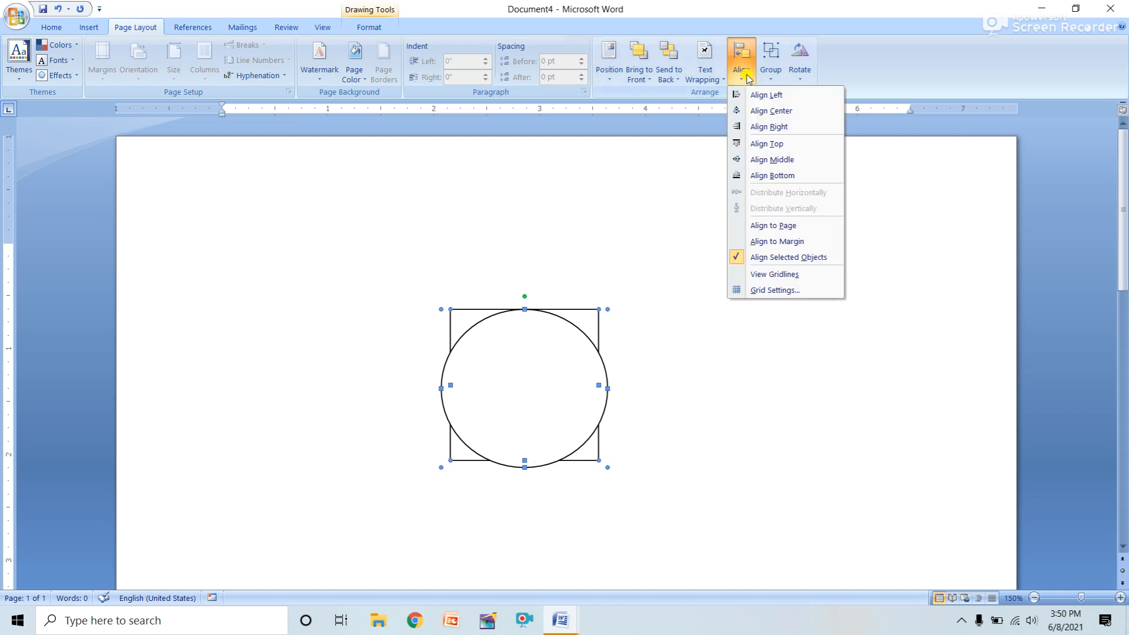
left_click(778, 176)
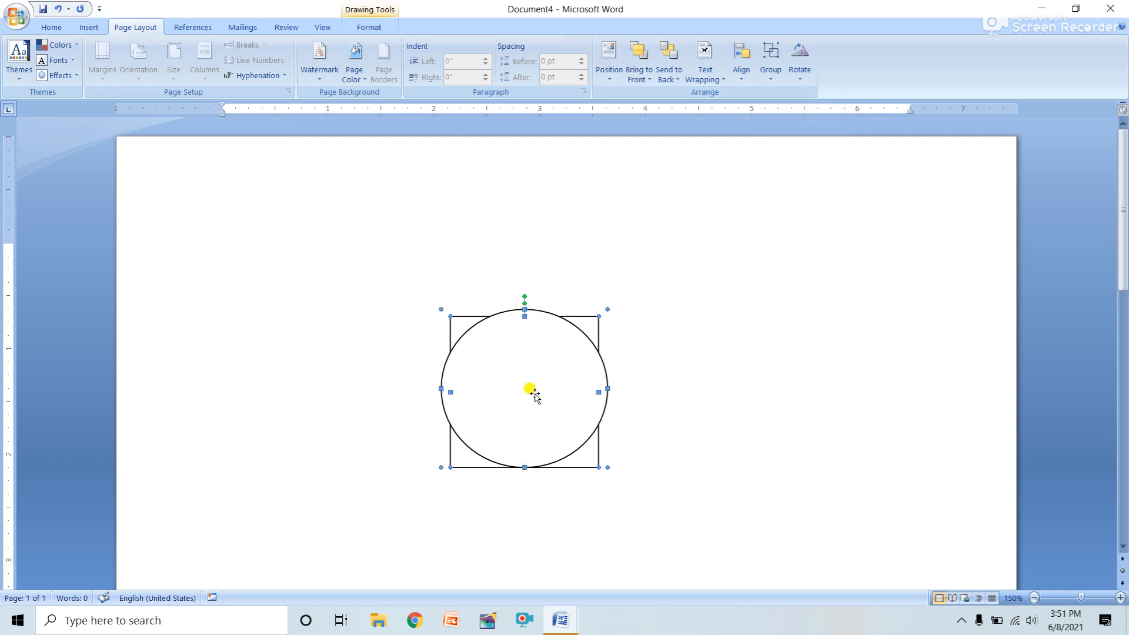
Step: Move both shapes together toward the page's upper right, and pull the circle out to the left of the square
left_click(741, 59)
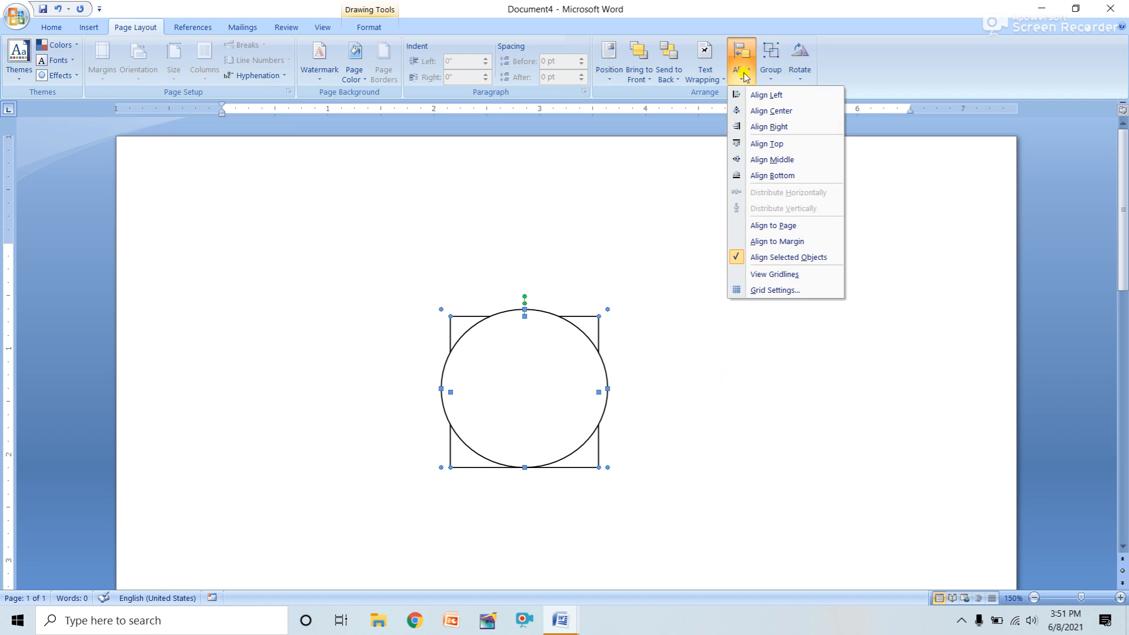
left_click(772, 77)
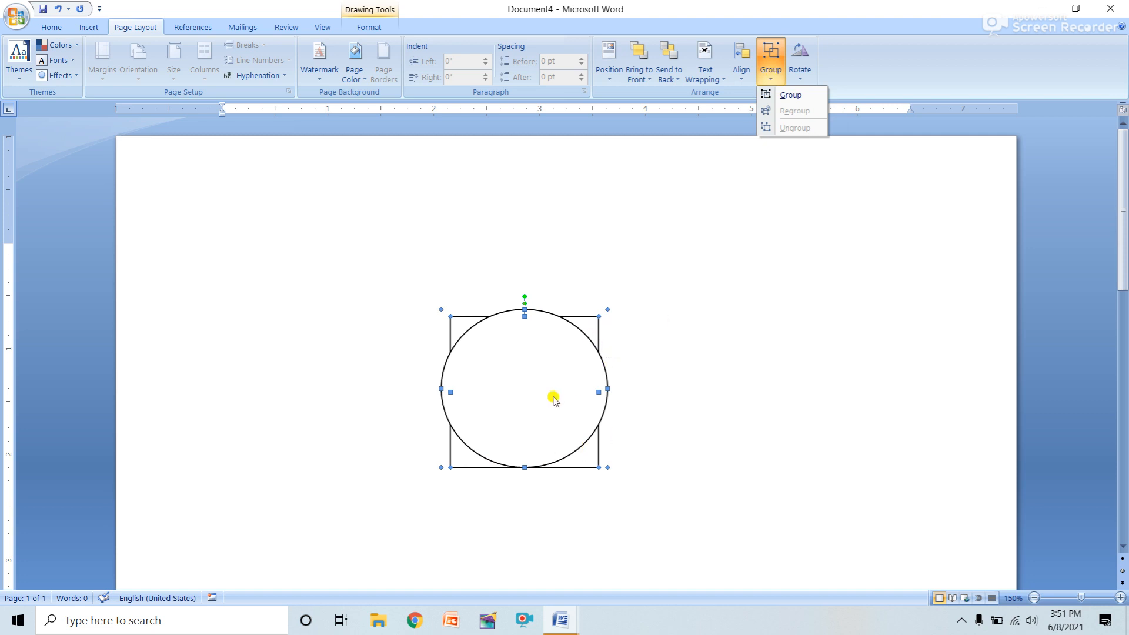
left_click_drag(515, 380, 707, 234)
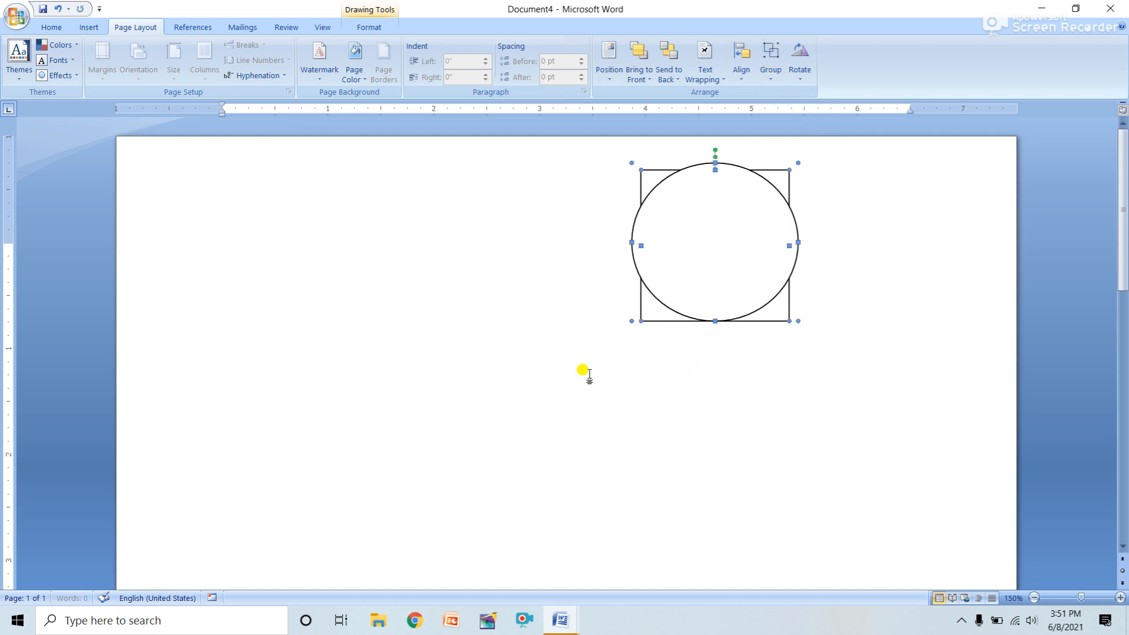
left_click(487, 524)
left_click_drag(687, 274, 441, 335)
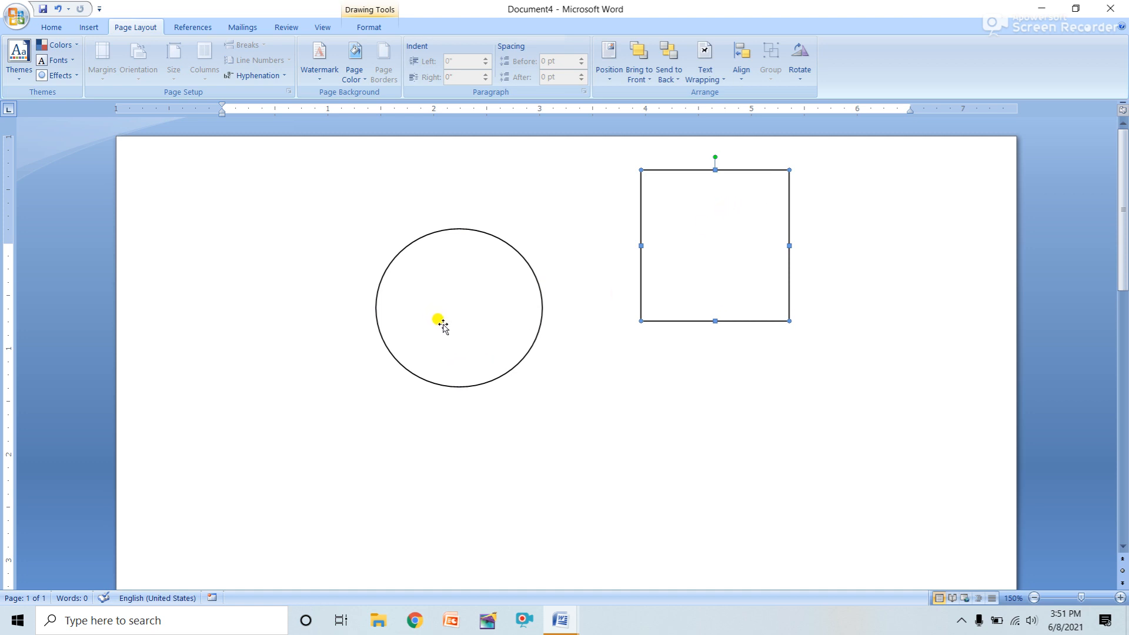
Step: Select the circle along with the square and group the two shapes
left_click(442, 327, "shift")
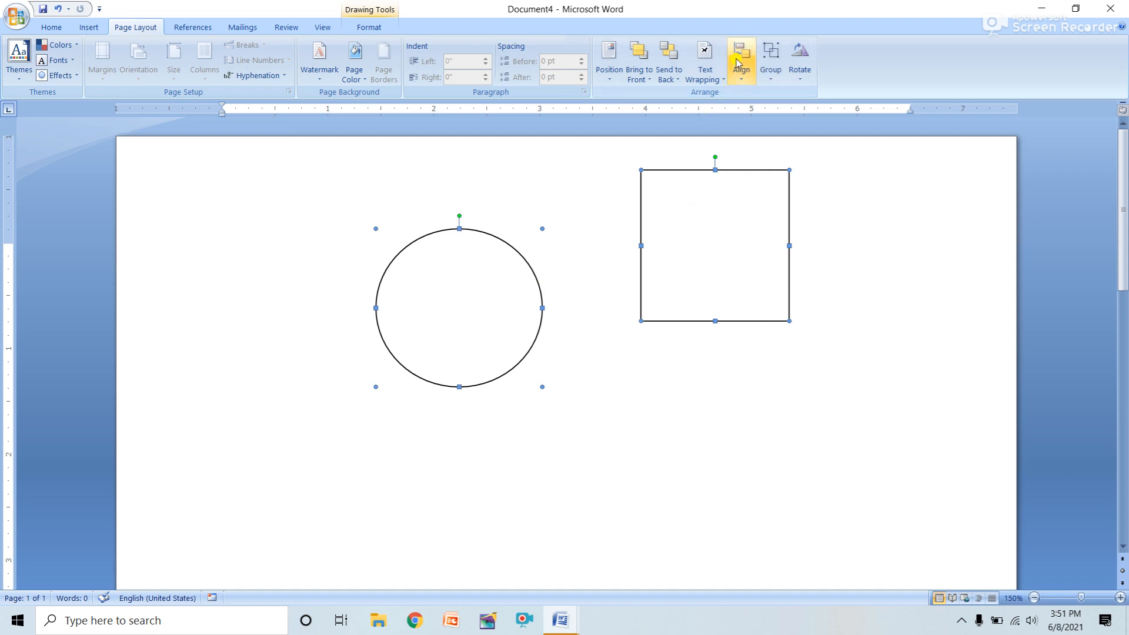
left_click(775, 71)
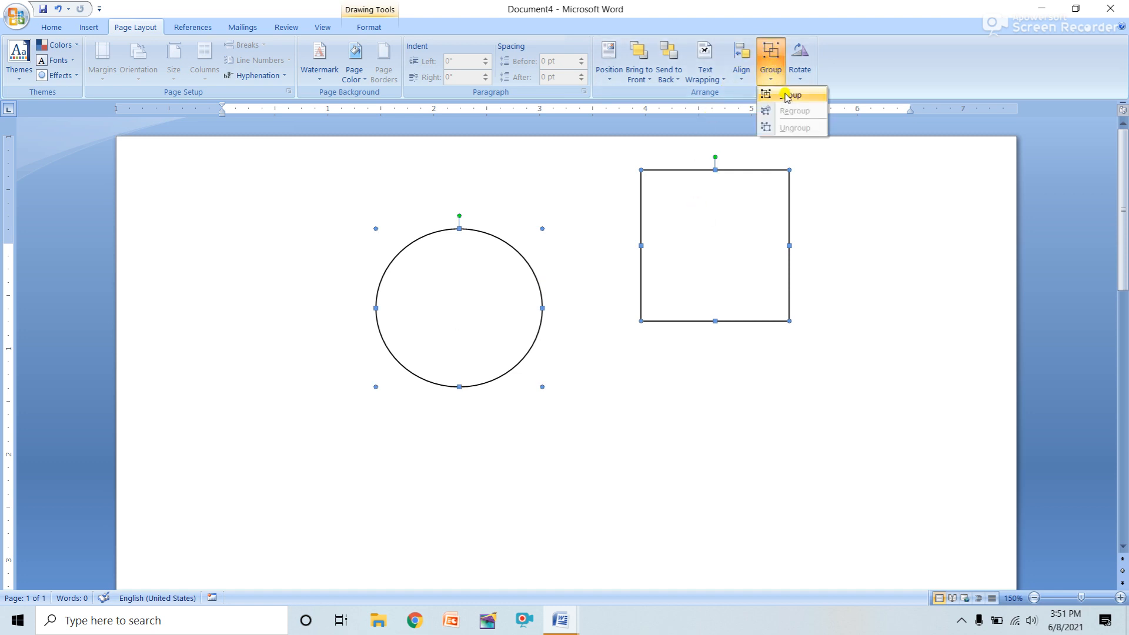
left_click(788, 95)
Step: Move the grouped circle and square slightly and shrink the group to a small size toward its upper-left corner
left_click_drag(774, 260, 807, 269)
left_click_drag(837, 263, 753, 272)
left_click_drag(826, 397, 503, 233)
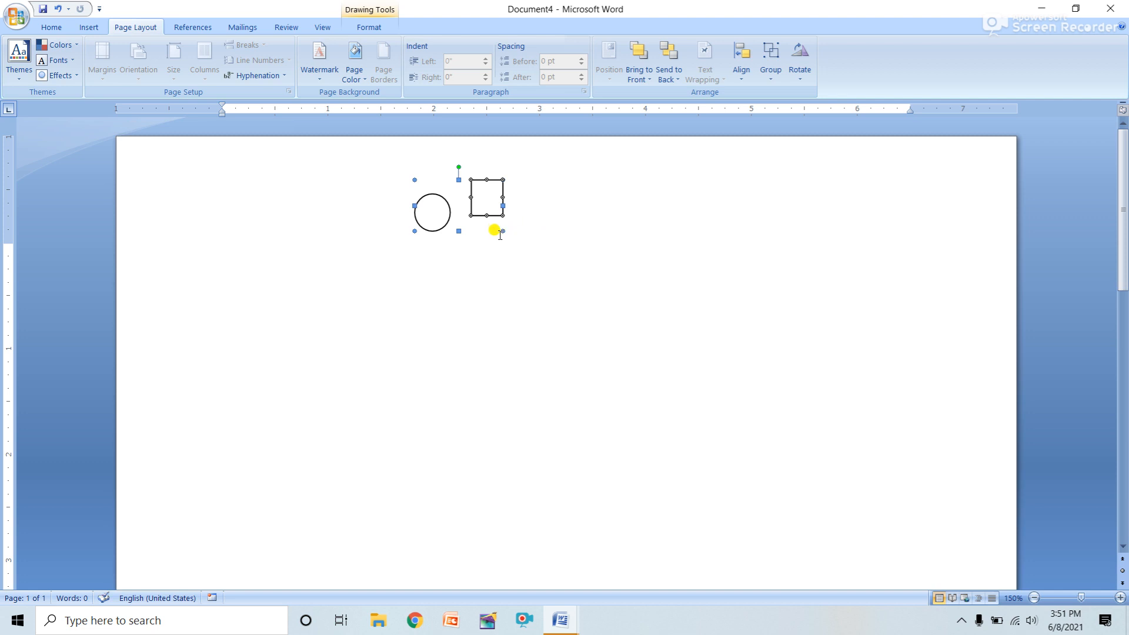
Step: Reselect the circle and square group and enlarge it from its lower-right corner
left_click(627, 307)
left_click(472, 199)
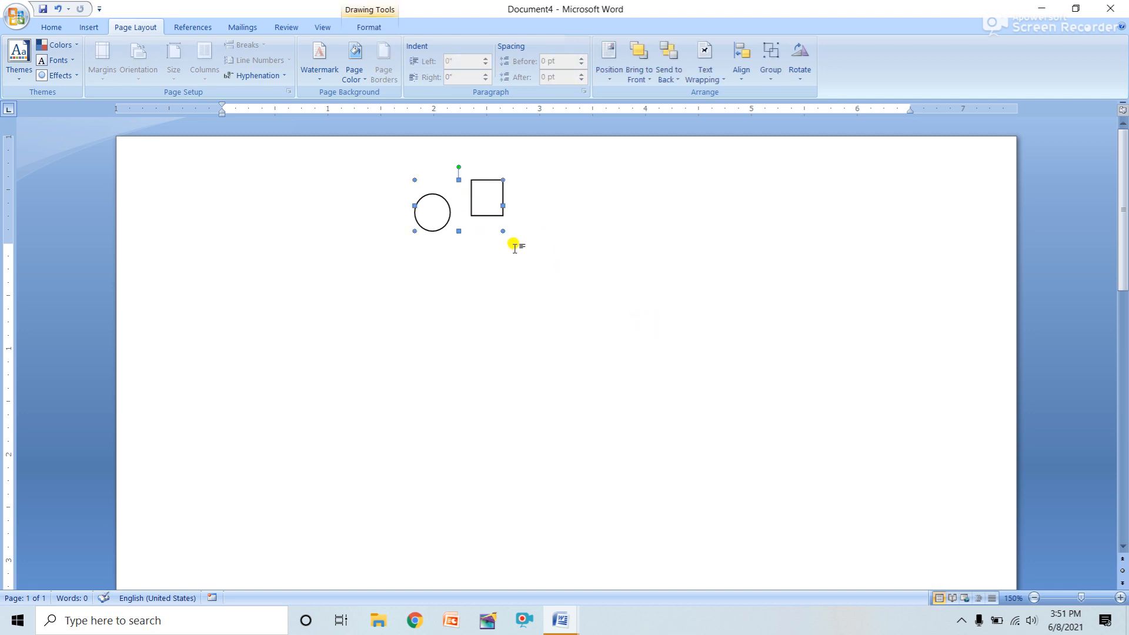
left_click_drag(504, 232, 728, 385)
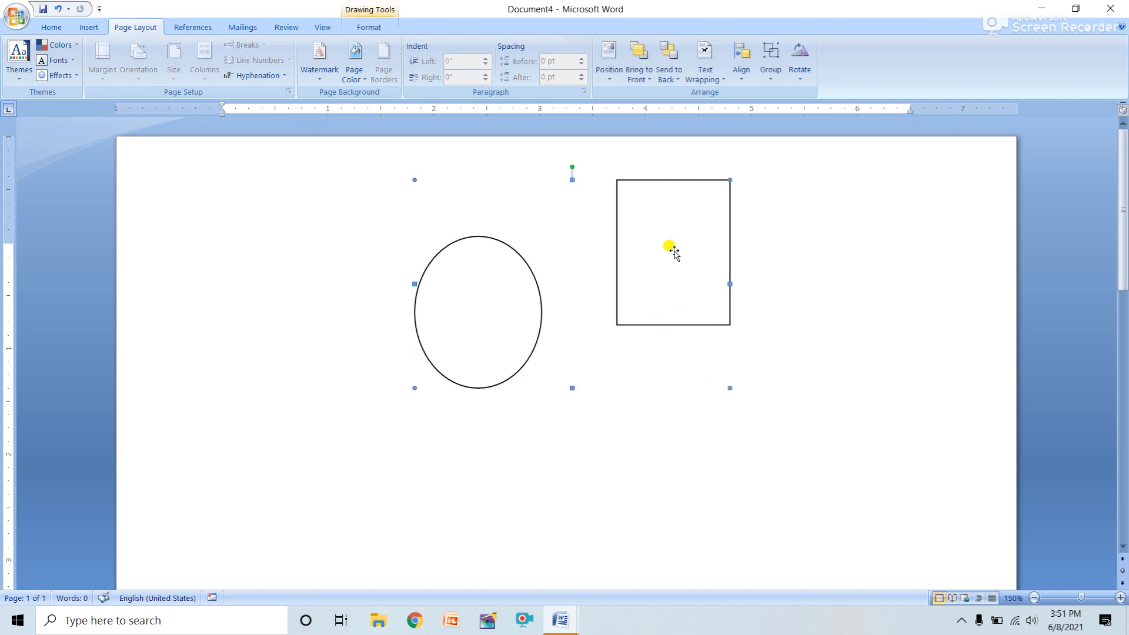
Step: Ungroup the enlarged circle and square, and deselect them
left_click(780, 76)
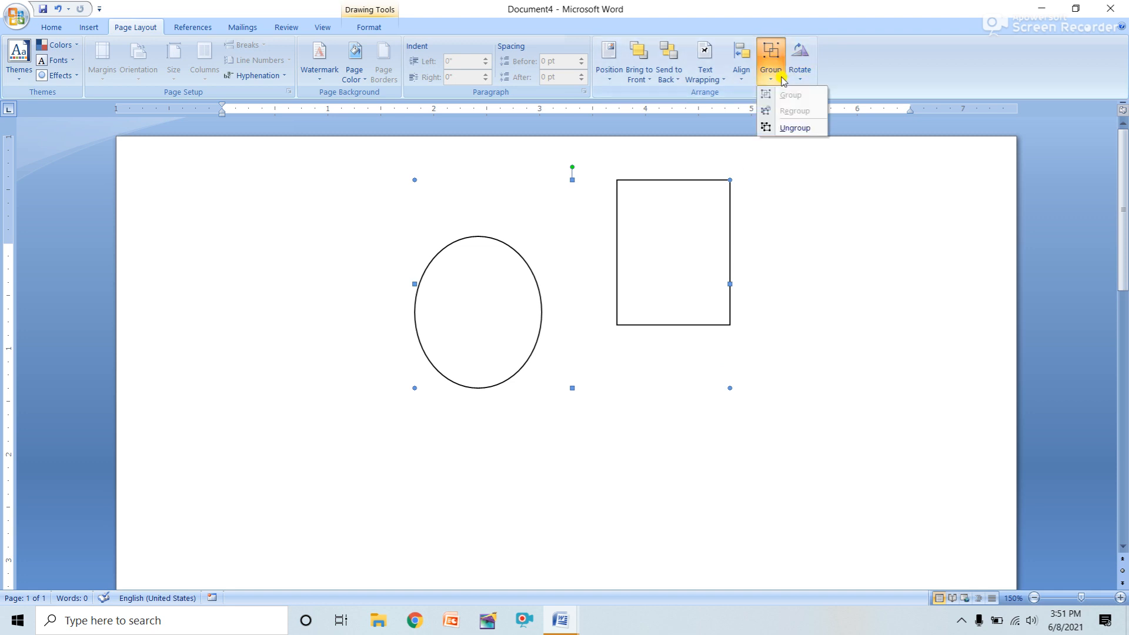
left_click(797, 128)
left_click(816, 320)
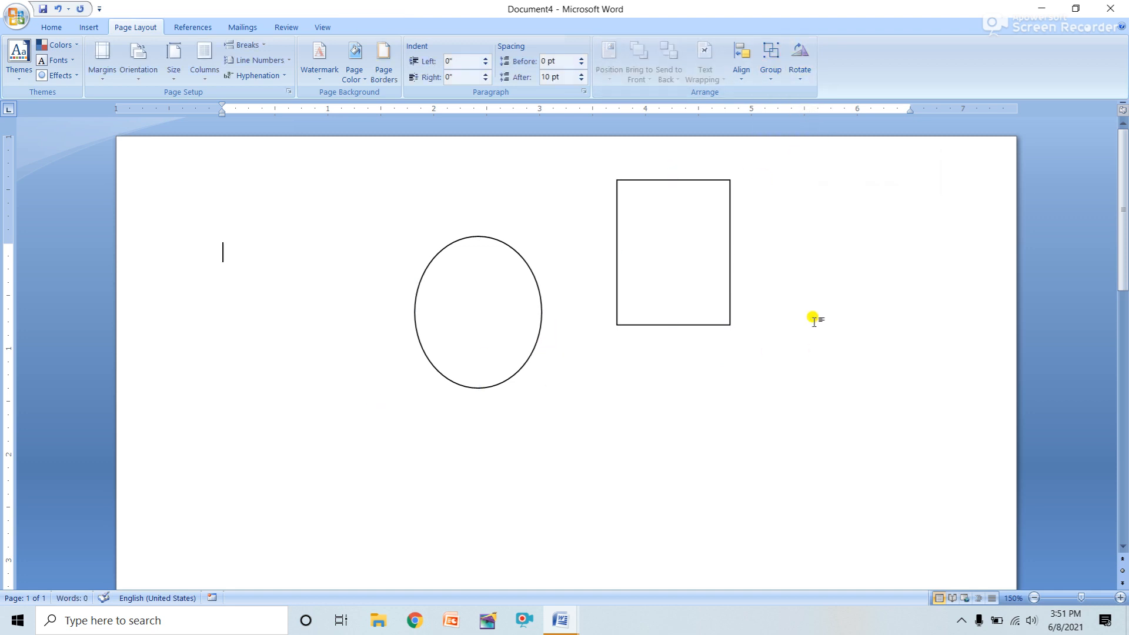
Step: Select the square and the circle together as the shapes for rotation
left_click(804, 82)
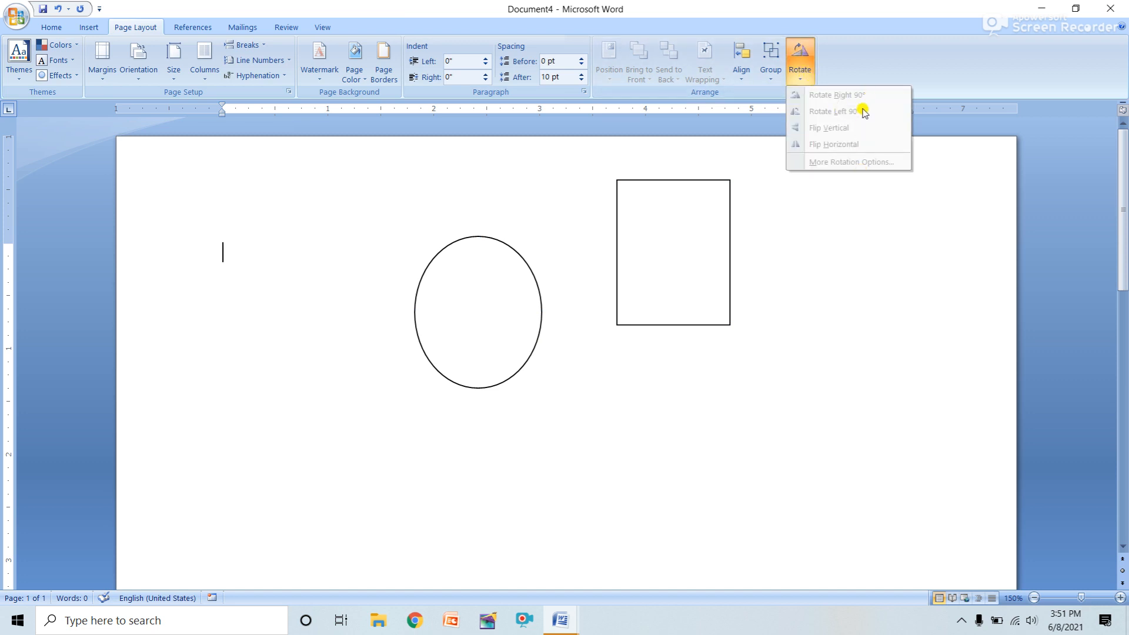
left_click(675, 253)
left_click(678, 253)
left_click(800, 69)
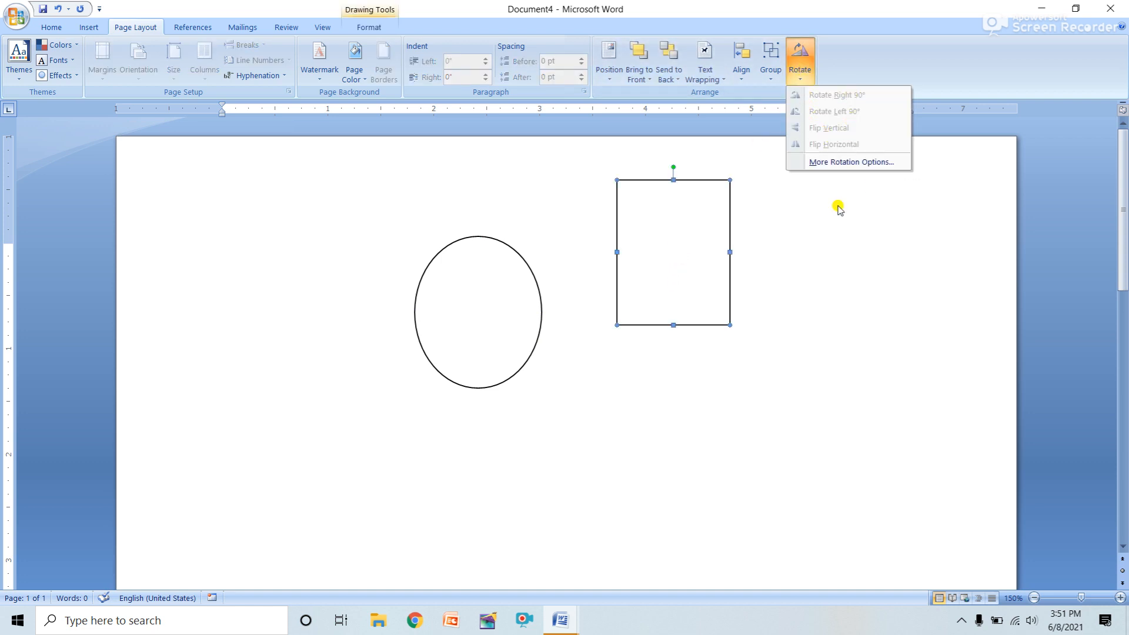
left_click(798, 310)
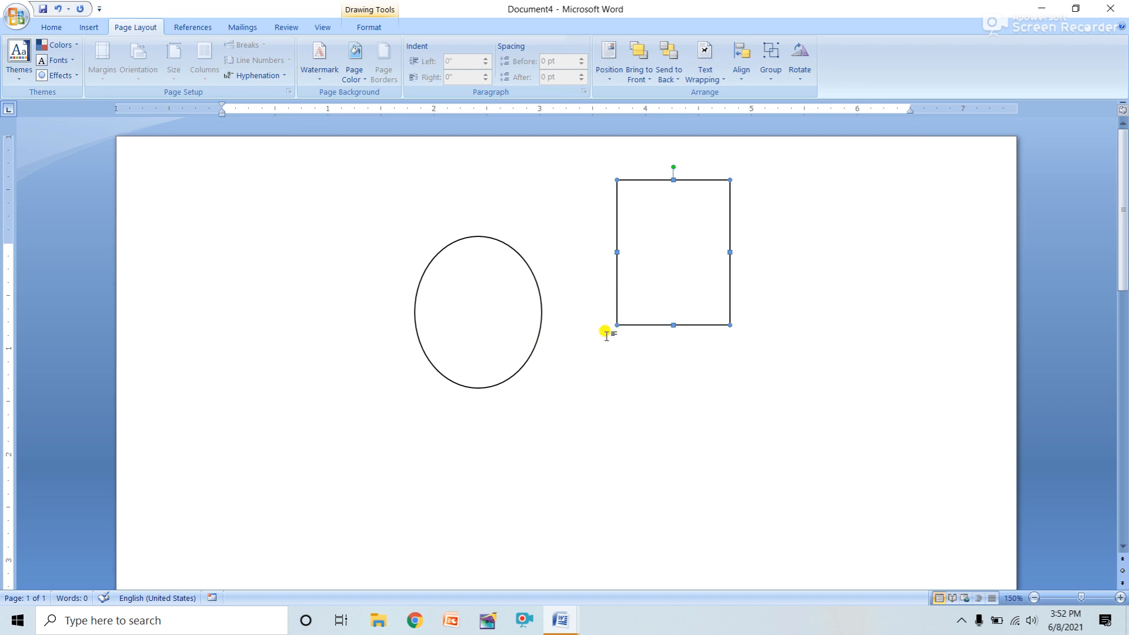
left_click(499, 336, "shift")
Step: Try Rotate Left 90° and Flip Horizontal on the selected circle and square
left_click(794, 70)
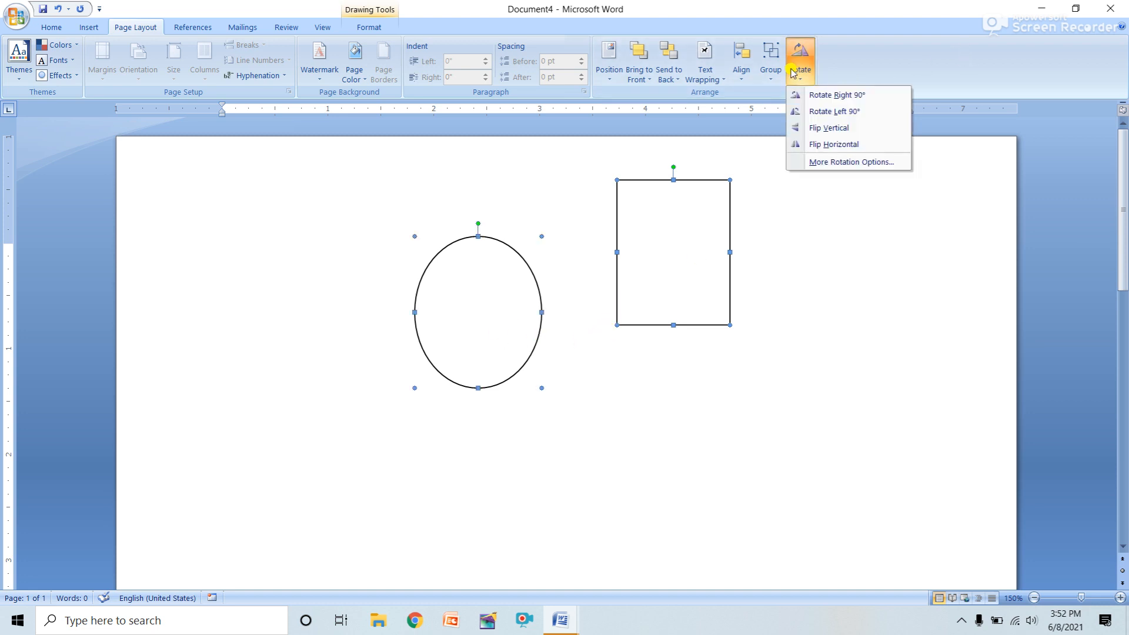
left_click(830, 113)
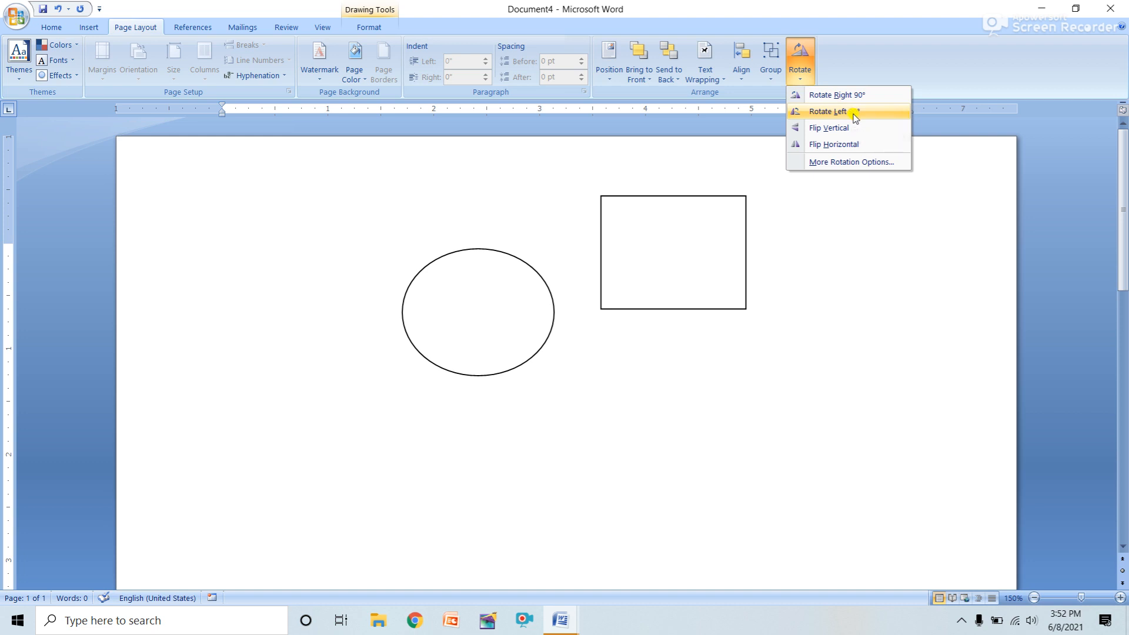
left_click(853, 147)
Step: Rotate the selected circle and square right 90° and turn them back with Rotate Left 90°
left_click(800, 54)
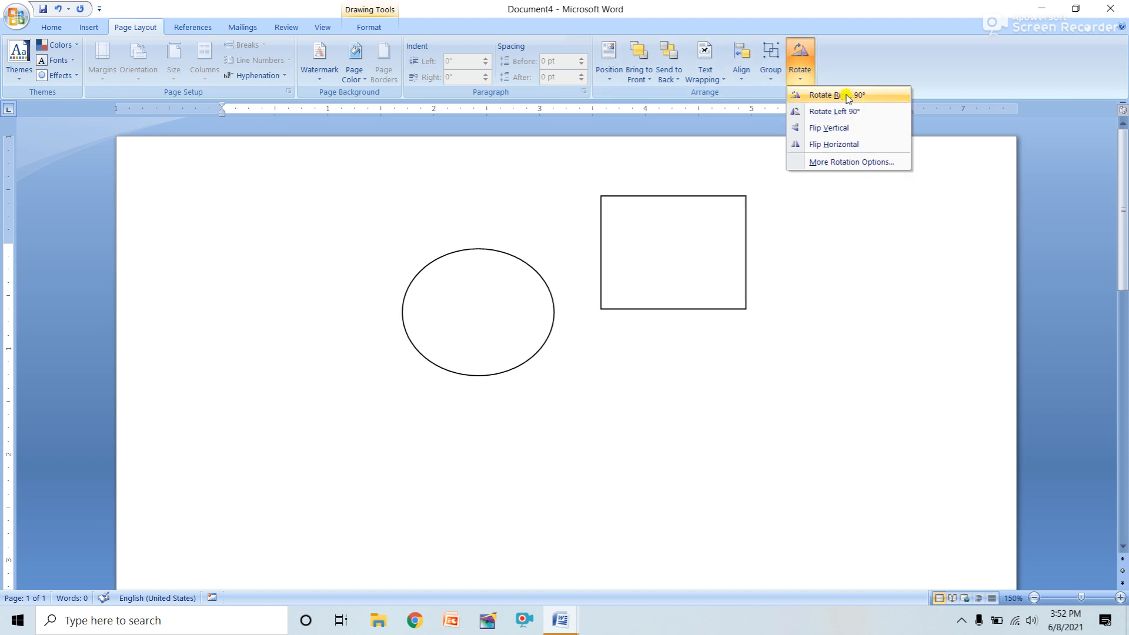
left_click(846, 95)
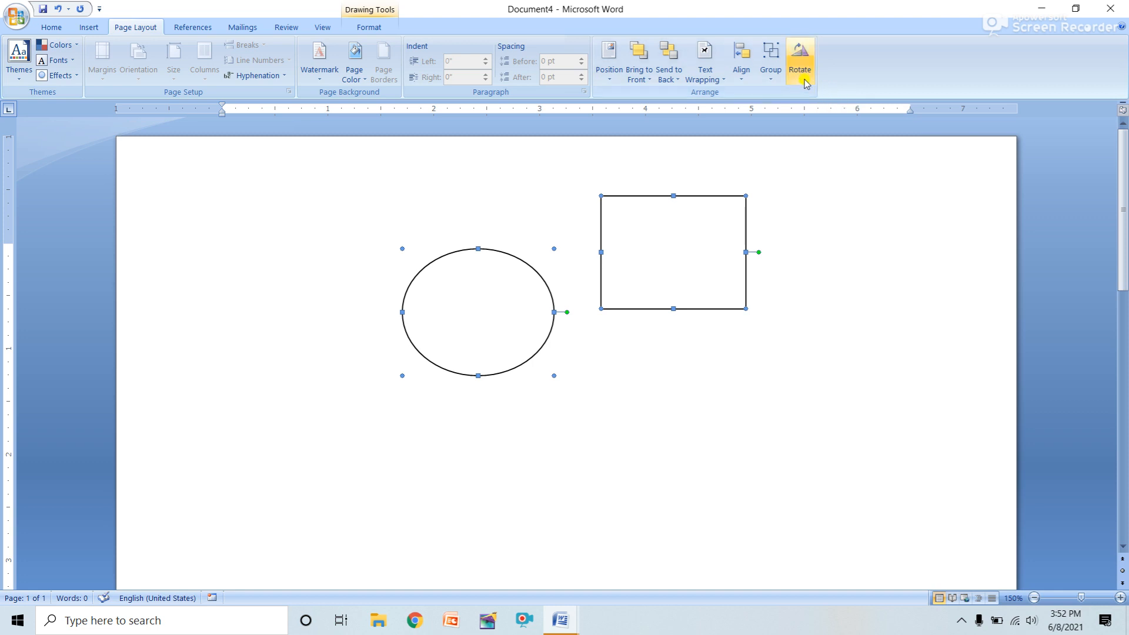
left_click(799, 59)
left_click(821, 111)
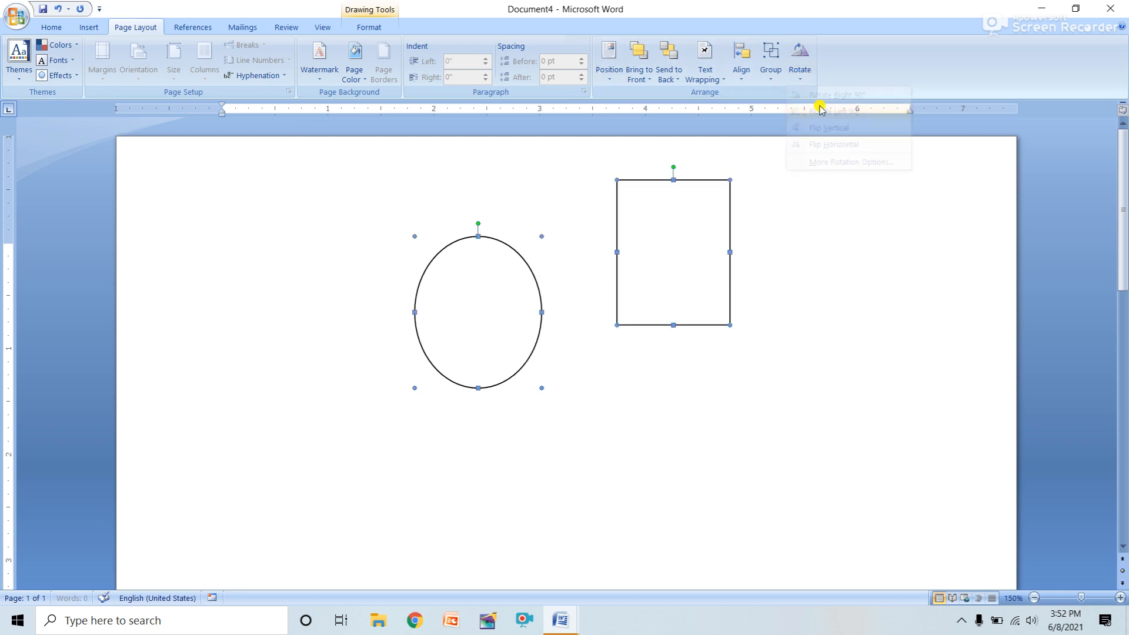
left_click(799, 59)
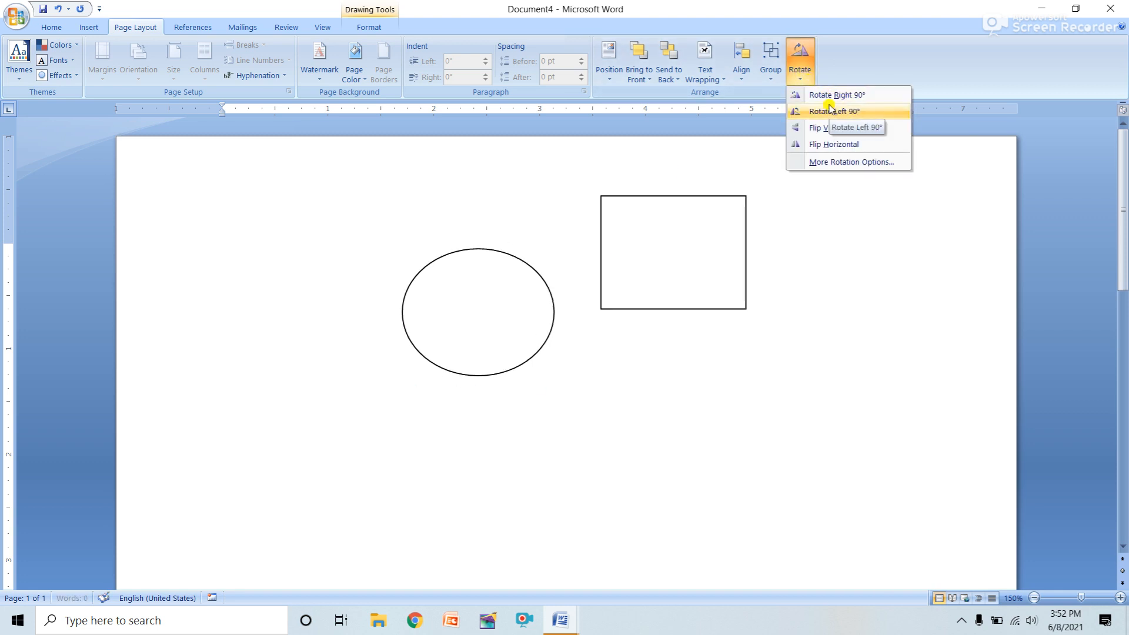
left_click(829, 110)
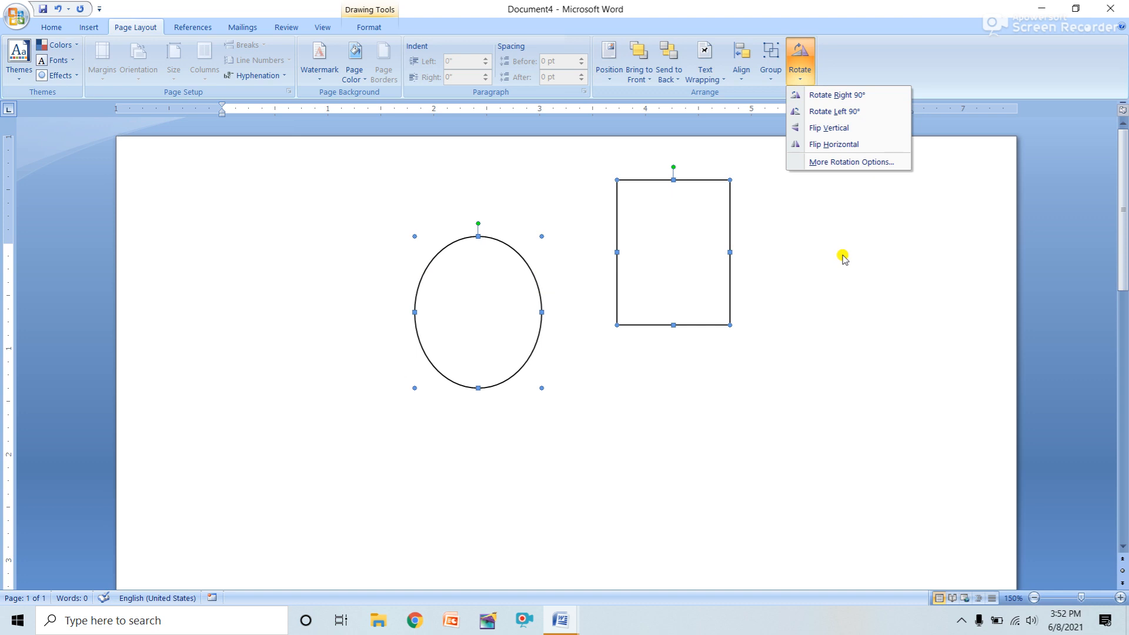
Step: Delete the circle and square, and draw a rectangle about 1" high and 1.46" wide in the upper part of the page
key("Delete")
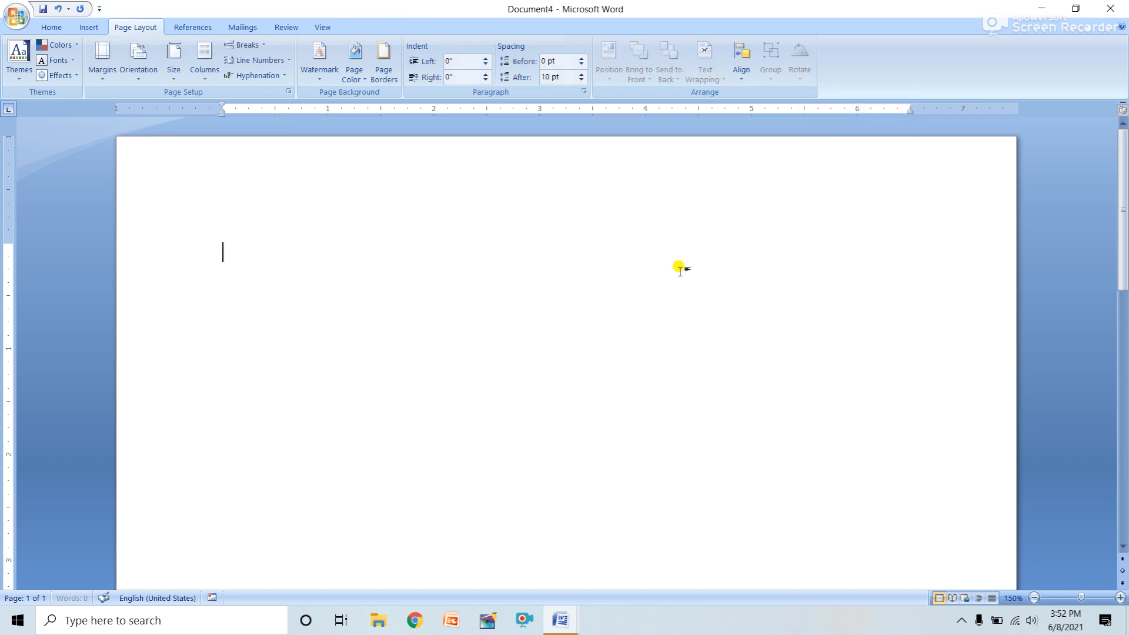
left_click(86, 29)
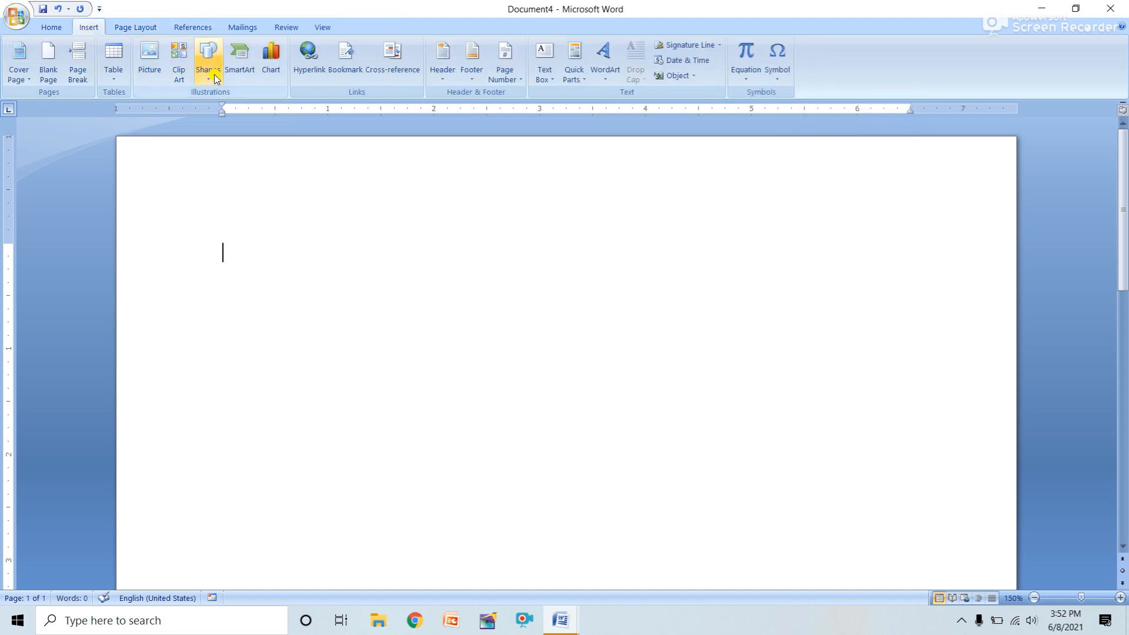
left_click(208, 62)
left_click(244, 108)
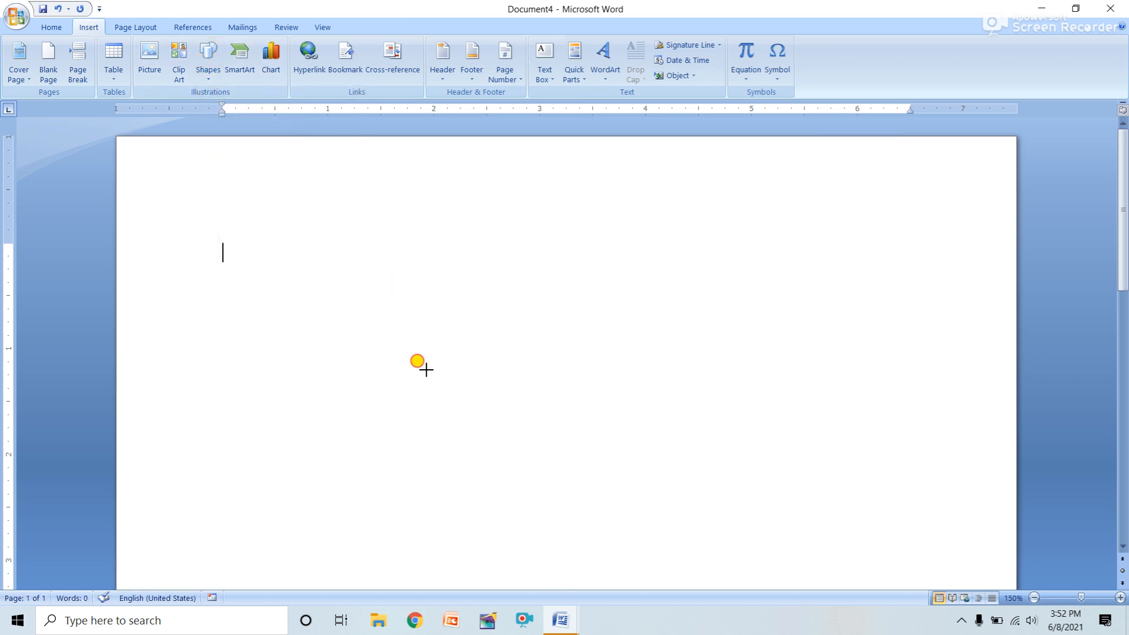
left_click_drag(339, 295, 494, 401)
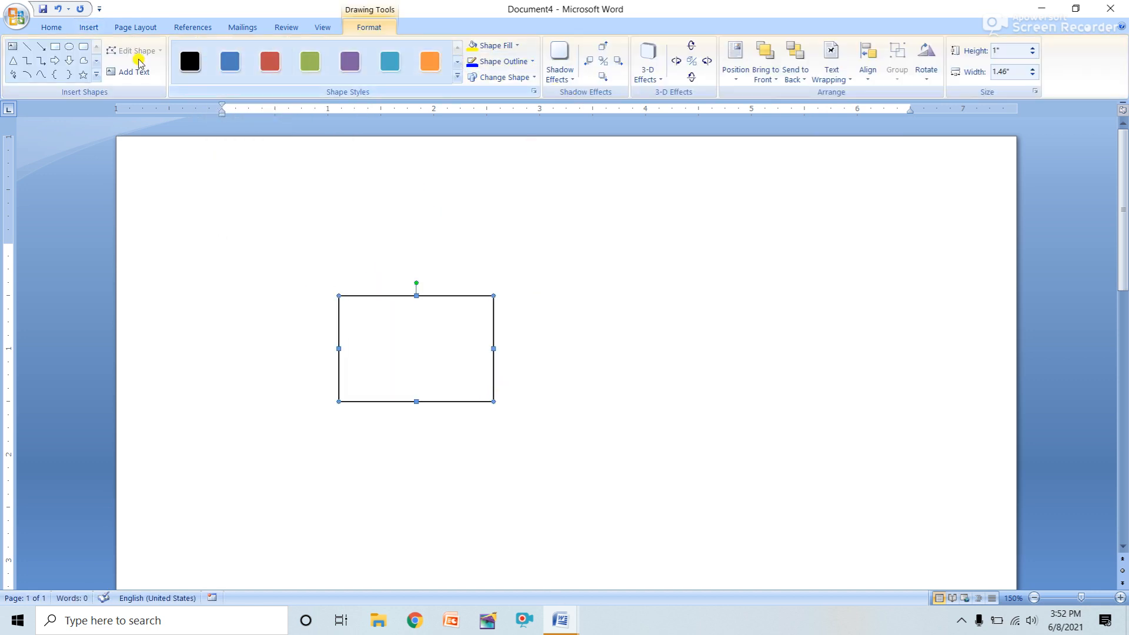
Step: Fill the rectangle with the photo of a woman on a bench and move it up toward the left margin
left_click(504, 45)
left_click(502, 199)
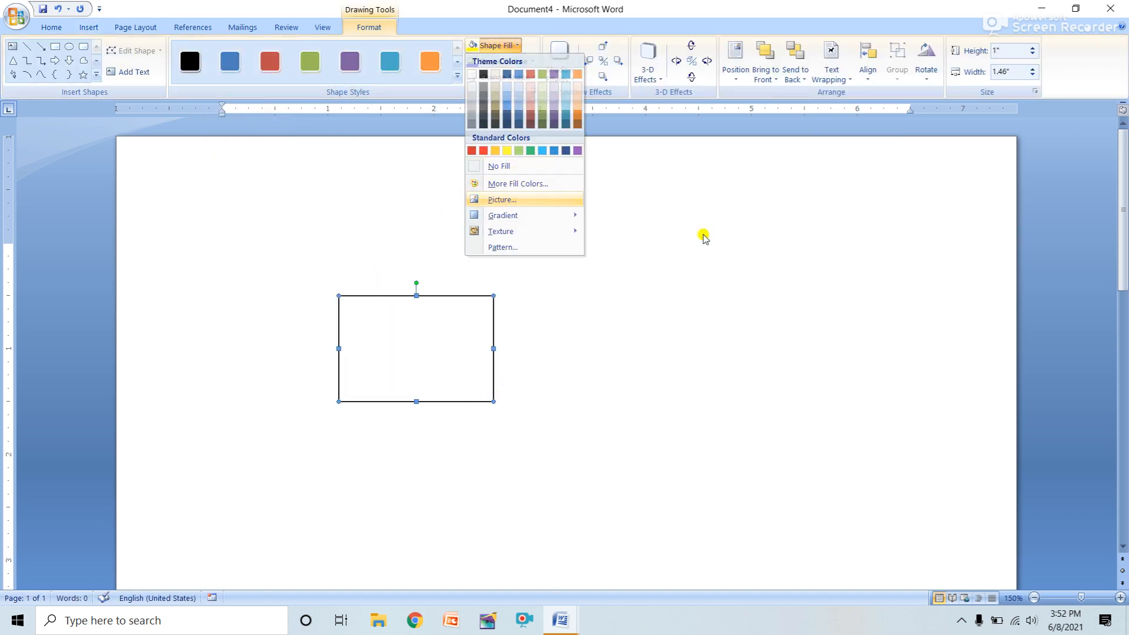
double_click(710, 208)
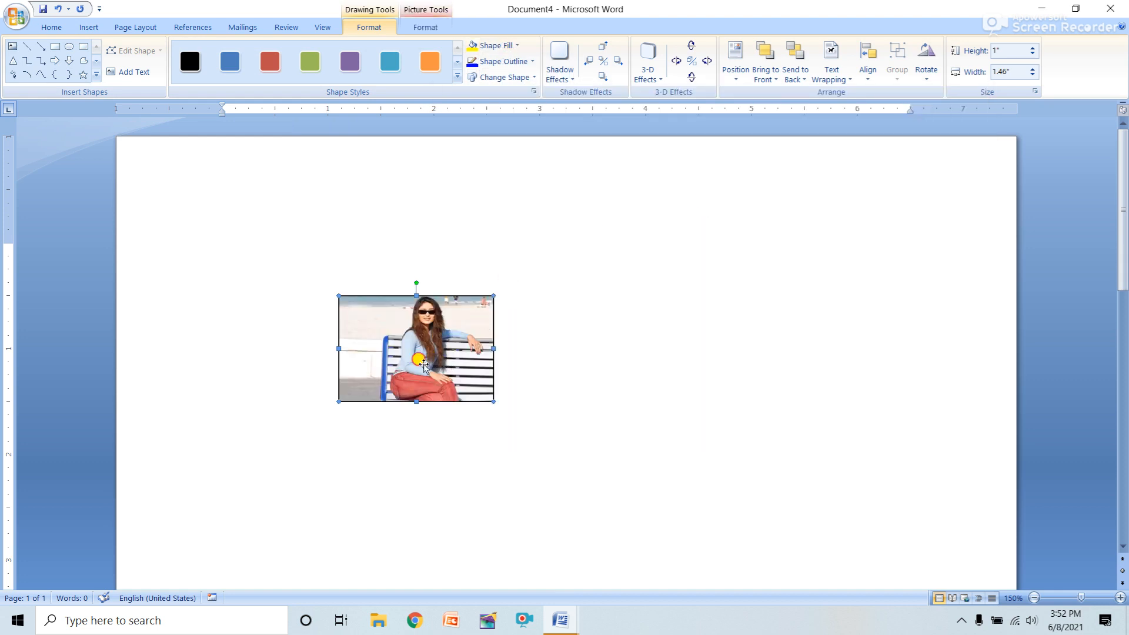
left_click_drag(421, 363, 335, 339)
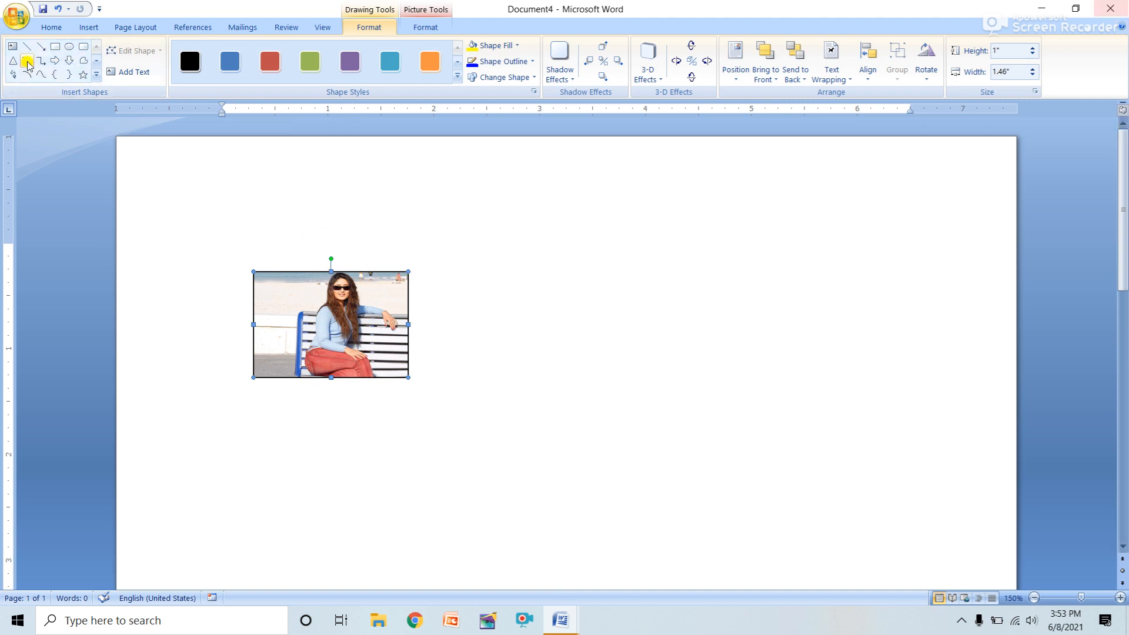
Step: Draw a down arrow about 1.92" high and 2.05" wide beside the photo rectangle, and move it slightly up and closer to the photo
left_click(69, 60)
left_click_drag(497, 283, 713, 486)
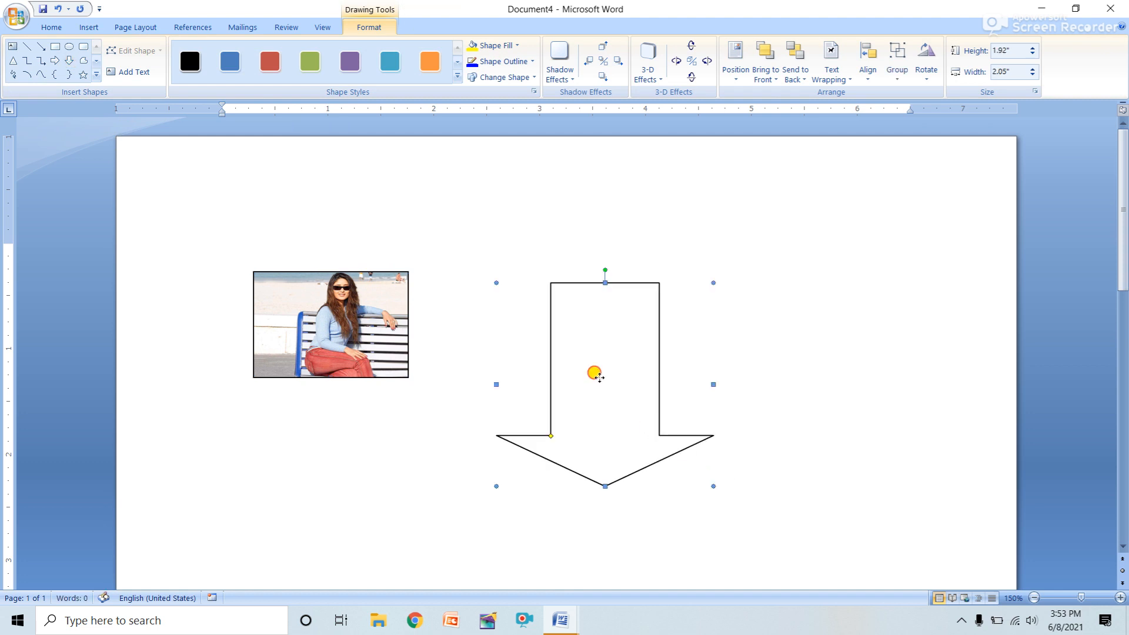
left_click_drag(598, 376, 558, 322)
Step: Select the photo rectangle along with the down arrow and open the rotation choices for both
left_click(344, 319, "shift")
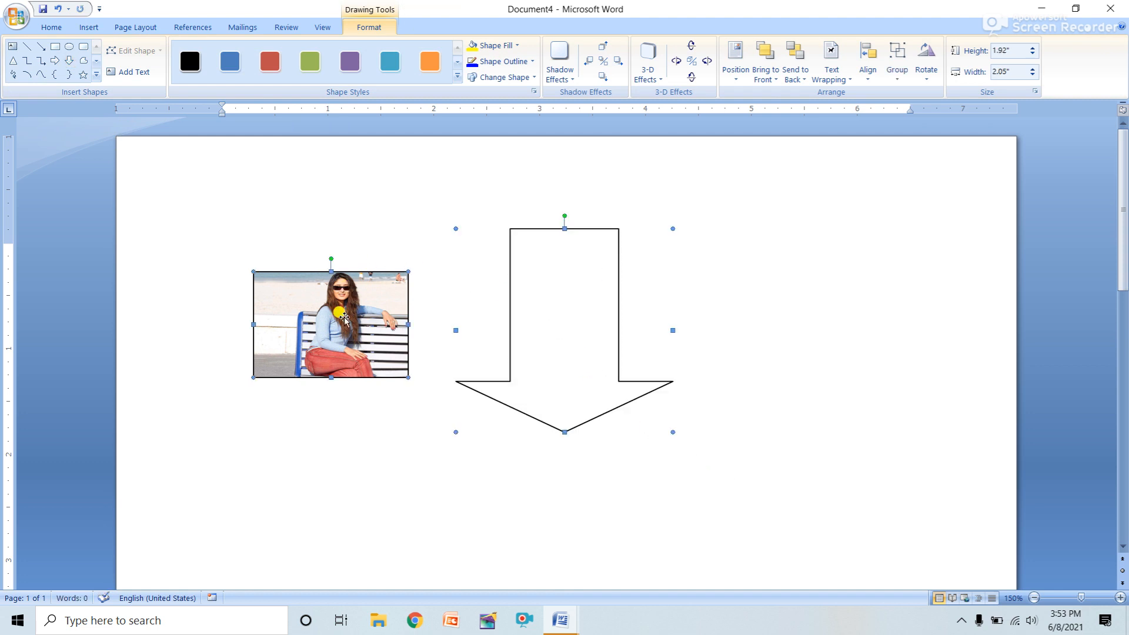
left_click(137, 28)
left_click(801, 70)
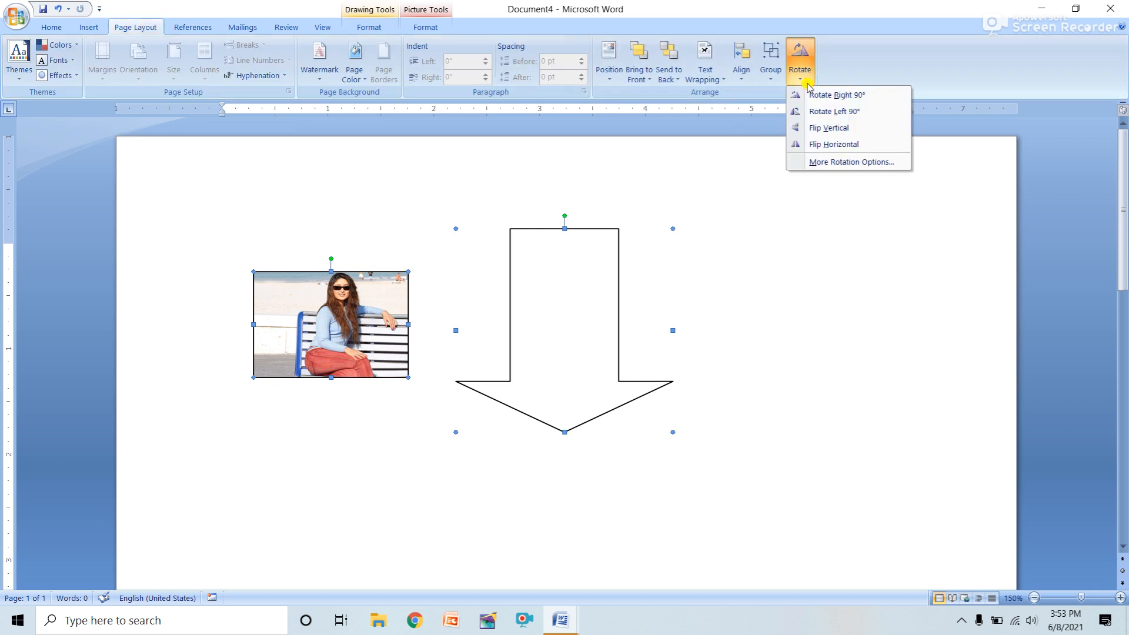